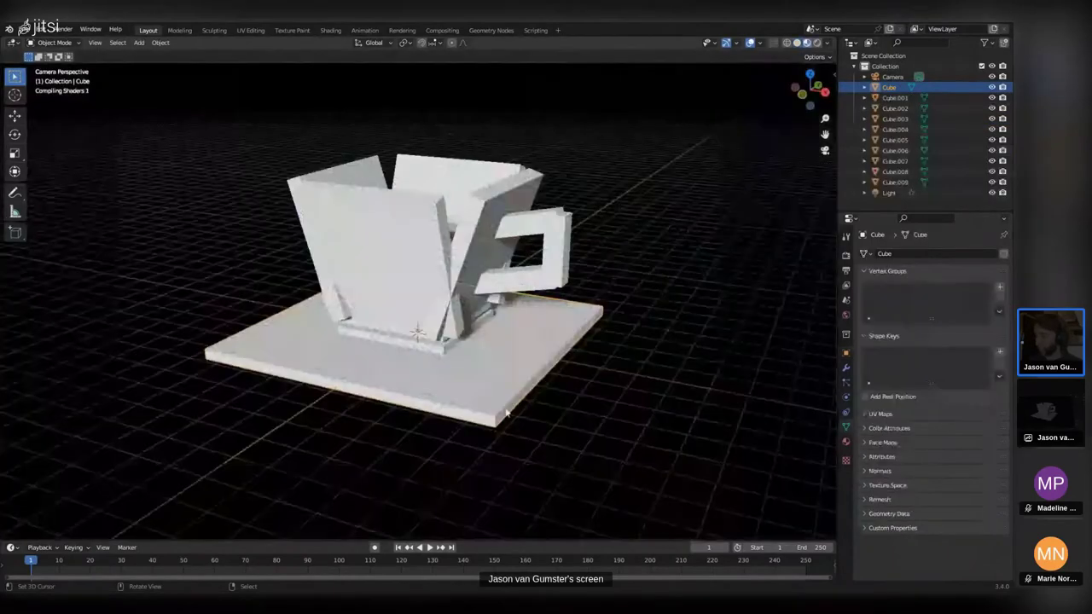
Orbit around the teacup model and bring up the Open Recent file list.
middle_drag(444, 324, 493, 371)
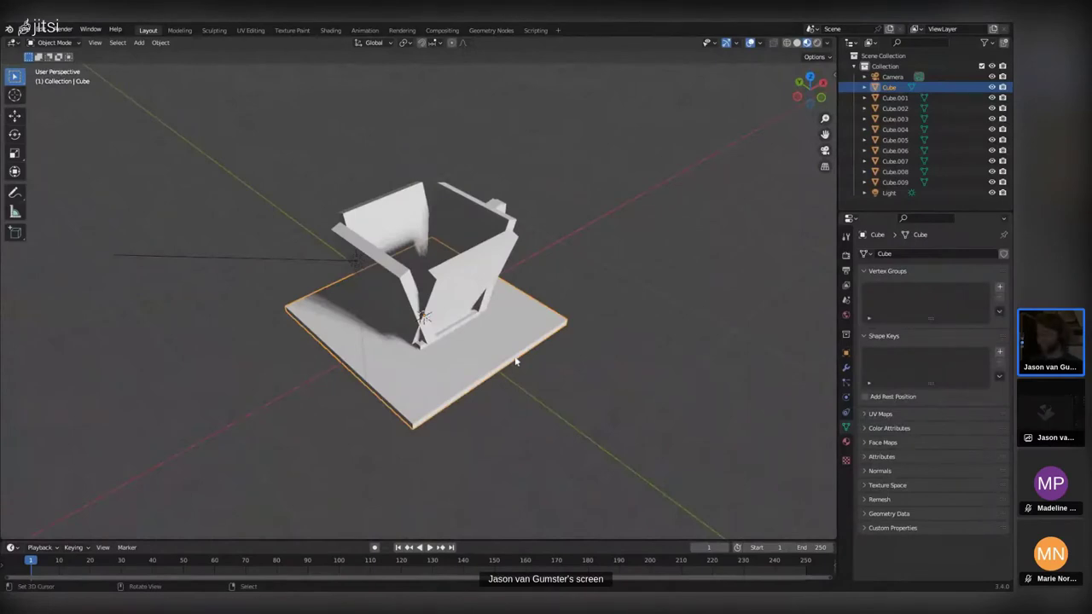
middle_drag(515, 362, 295, 292)
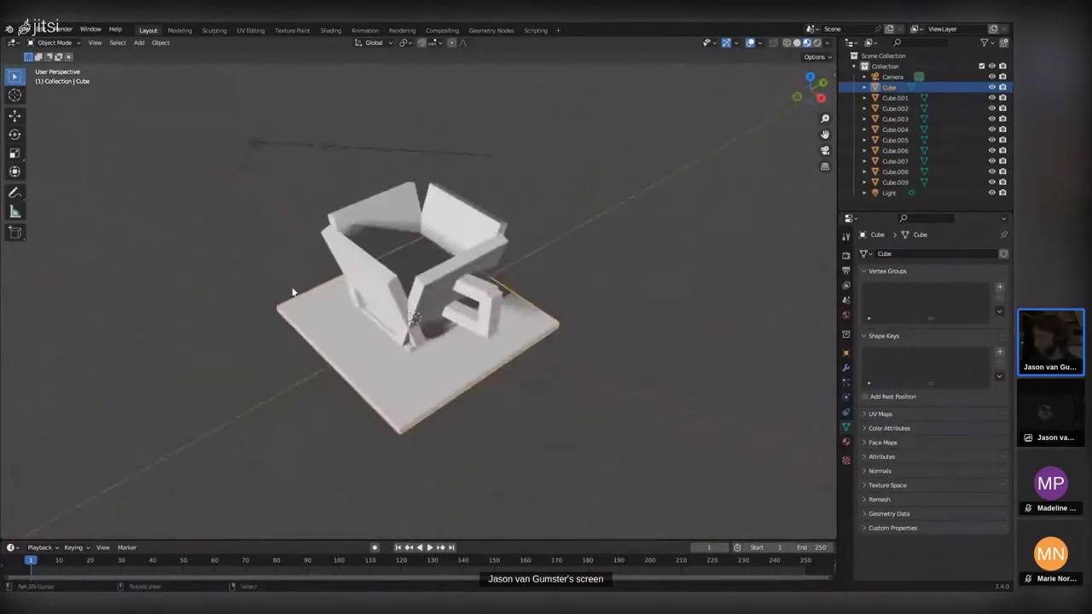
key(ctrl+shift+o)
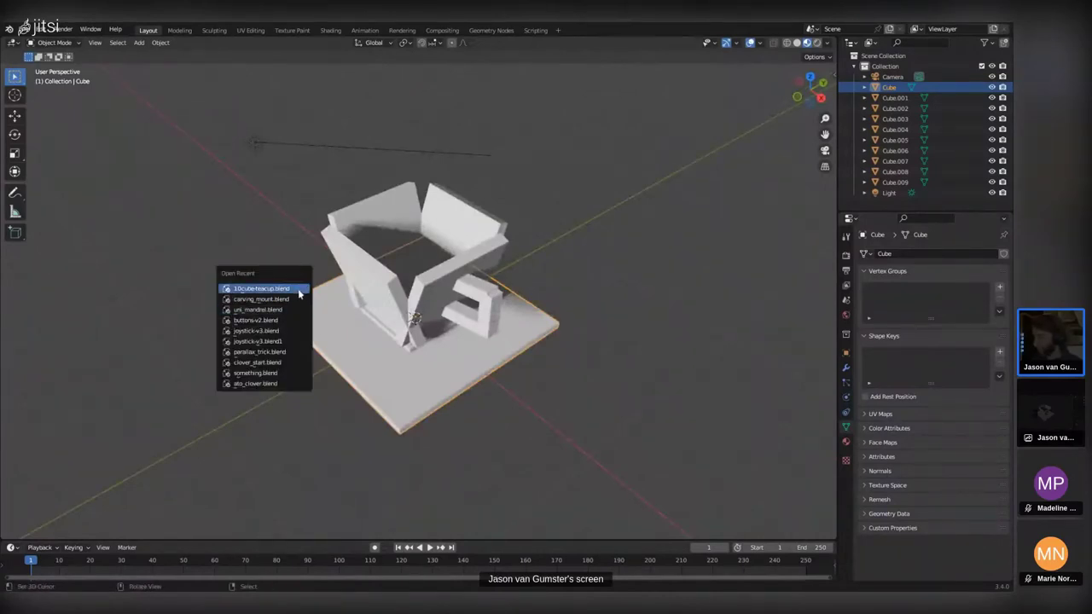
Open carving_mount.blend and orbit to a higher view of the ring mount.
click(295, 299)
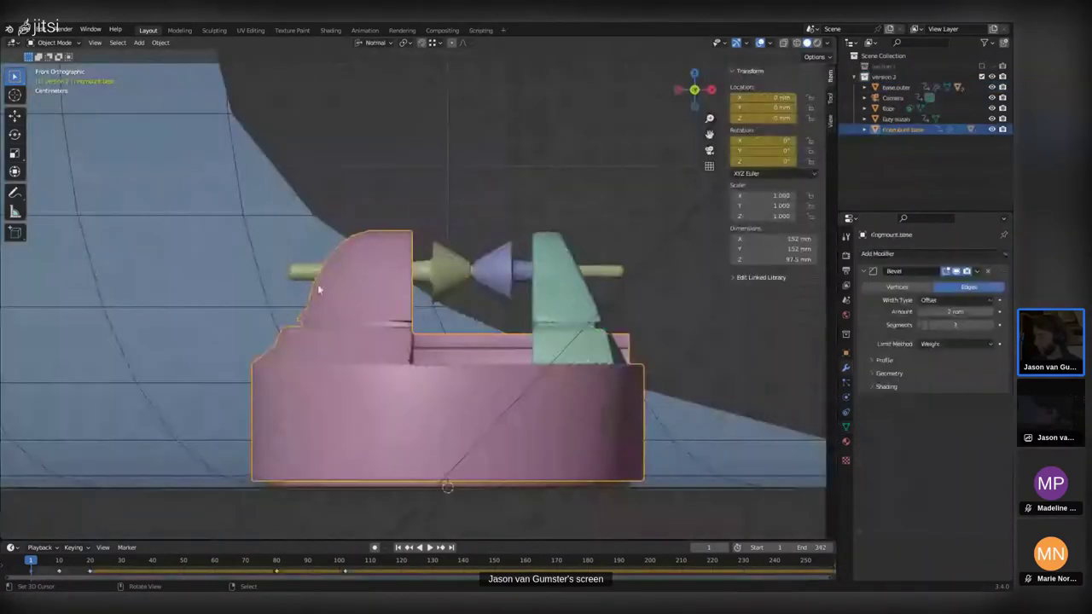
scroll(462, 239, down, 3)
middle_drag(462, 239, 454, 243)
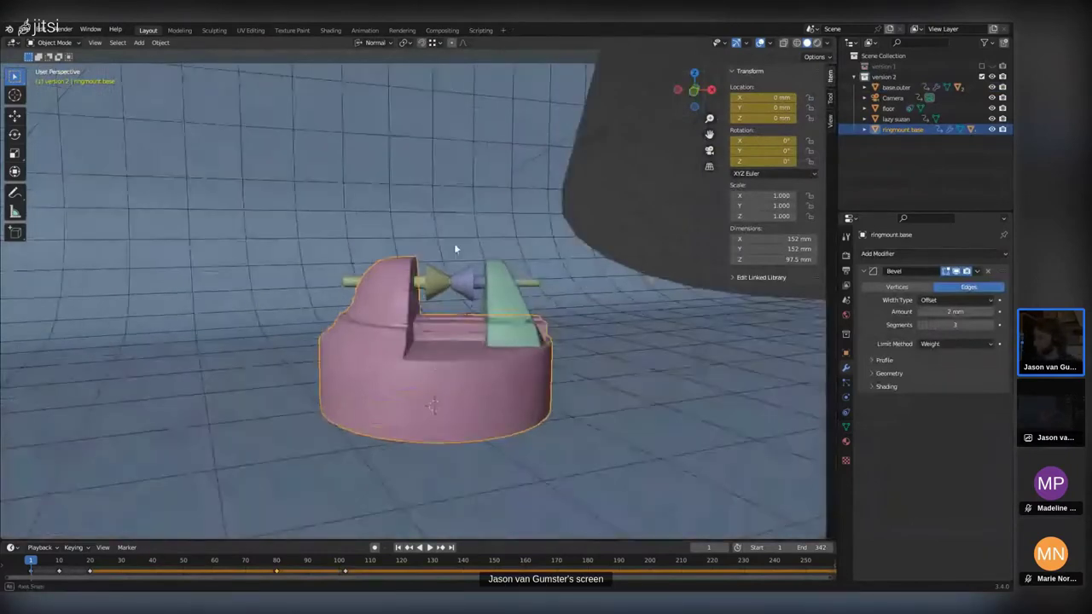
middle_drag(454, 243, 558, 251)
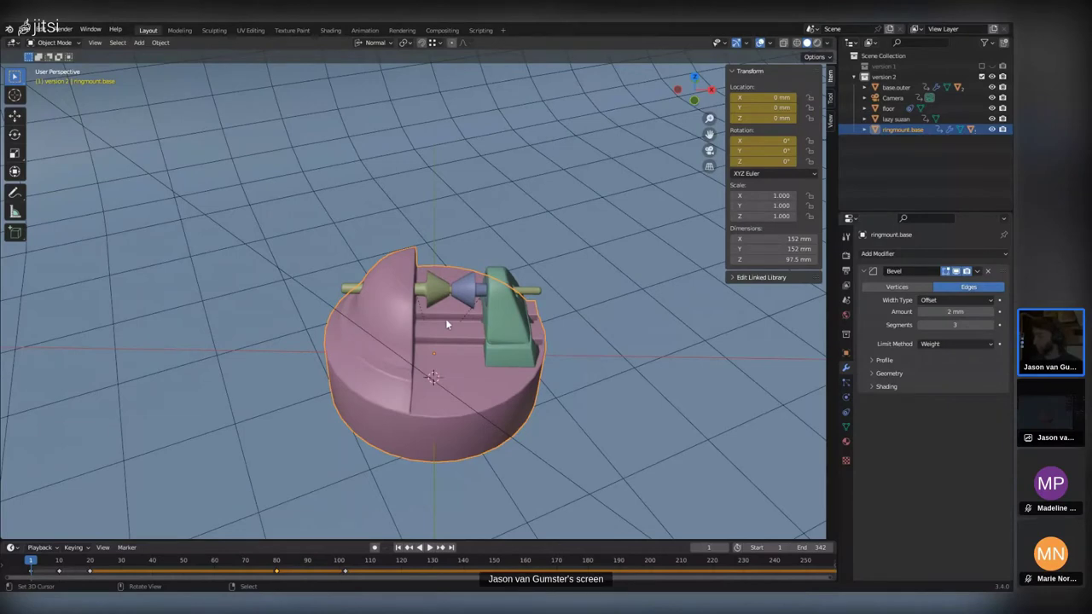
Scrub the animation from frame 0, stop it at frame 72, and select the purple dumbbell weight.
click(28, 563)
middle_drag(310, 380, 329, 364)
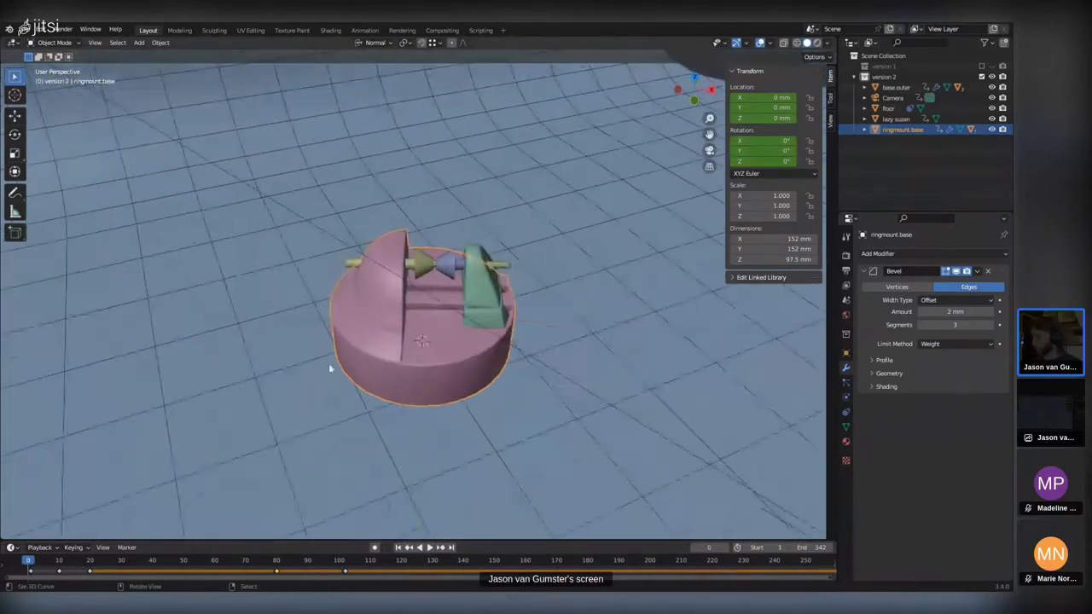
drag(49, 561, 240, 542)
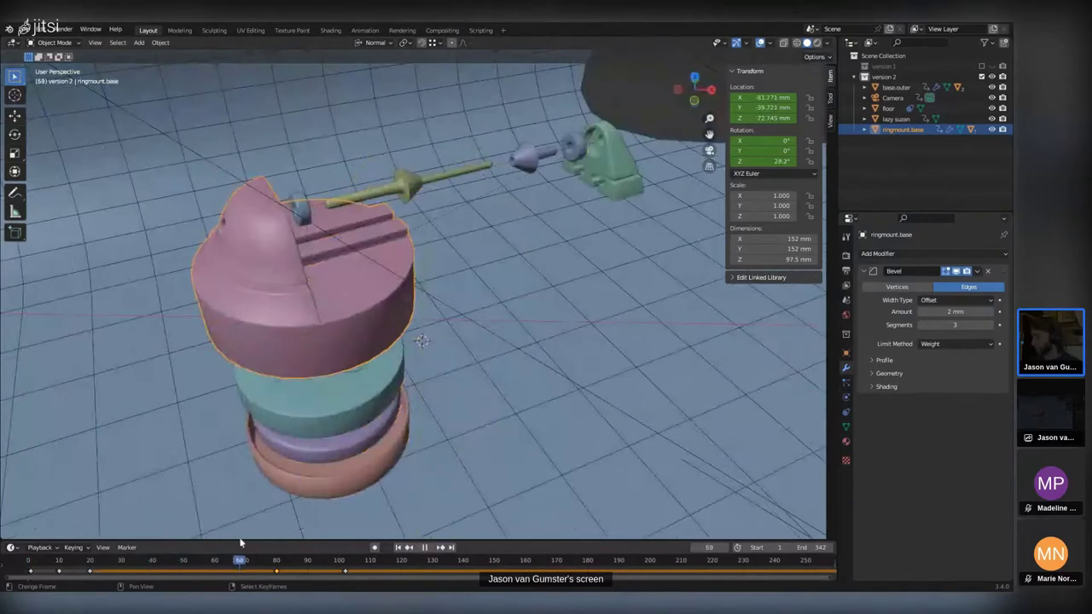
middle_drag(243, 384, 275, 303)
key(space)
middle_drag(313, 391, 361, 276)
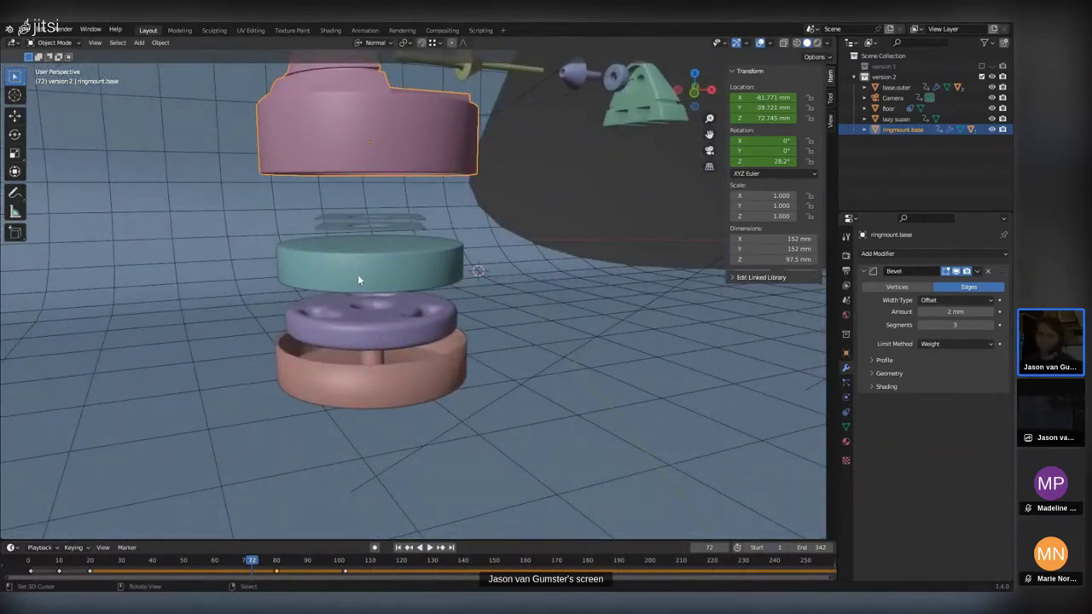
click(370, 324)
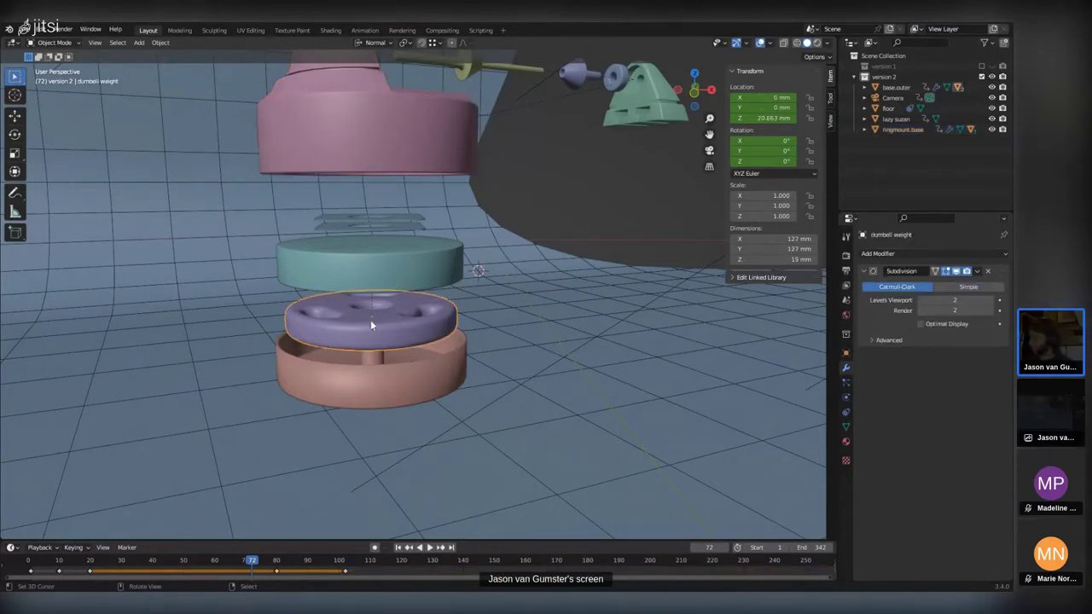
key(KP_Divide)
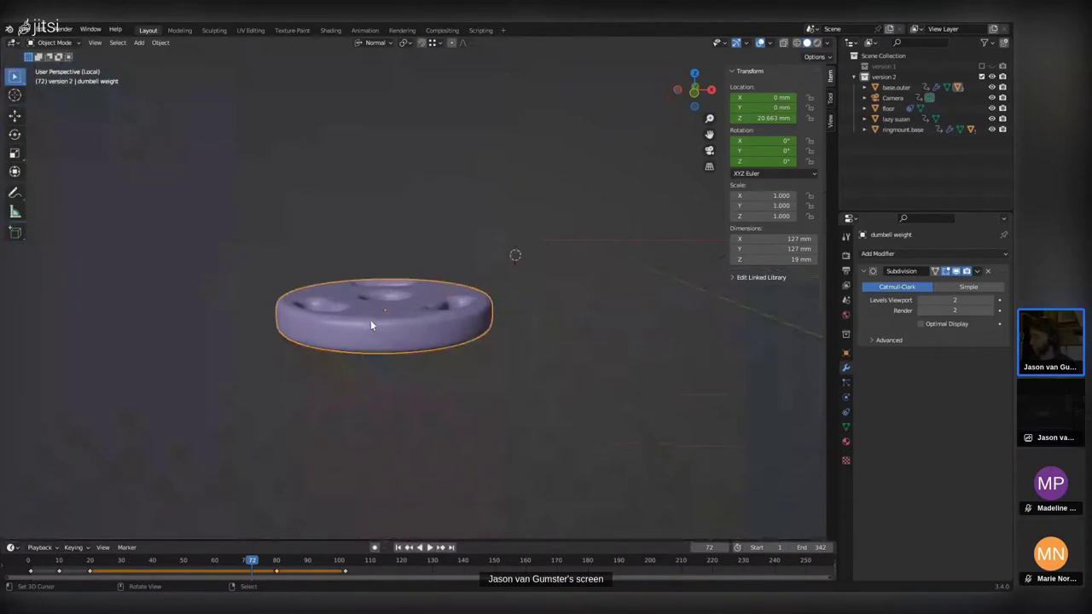
middle_drag(371, 320, 412, 264)
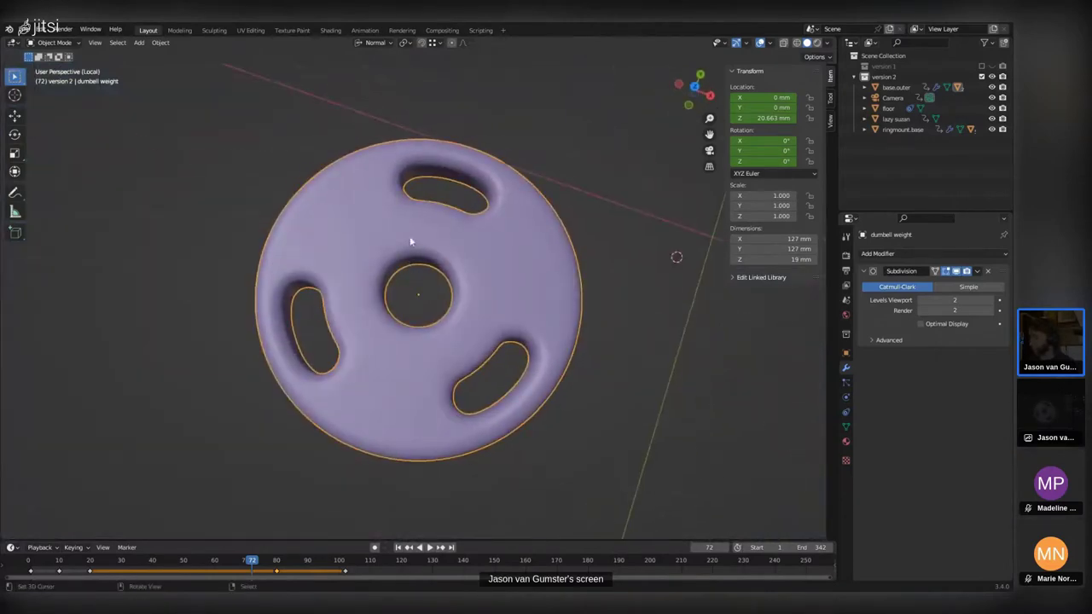
key(ctrl+Tab)
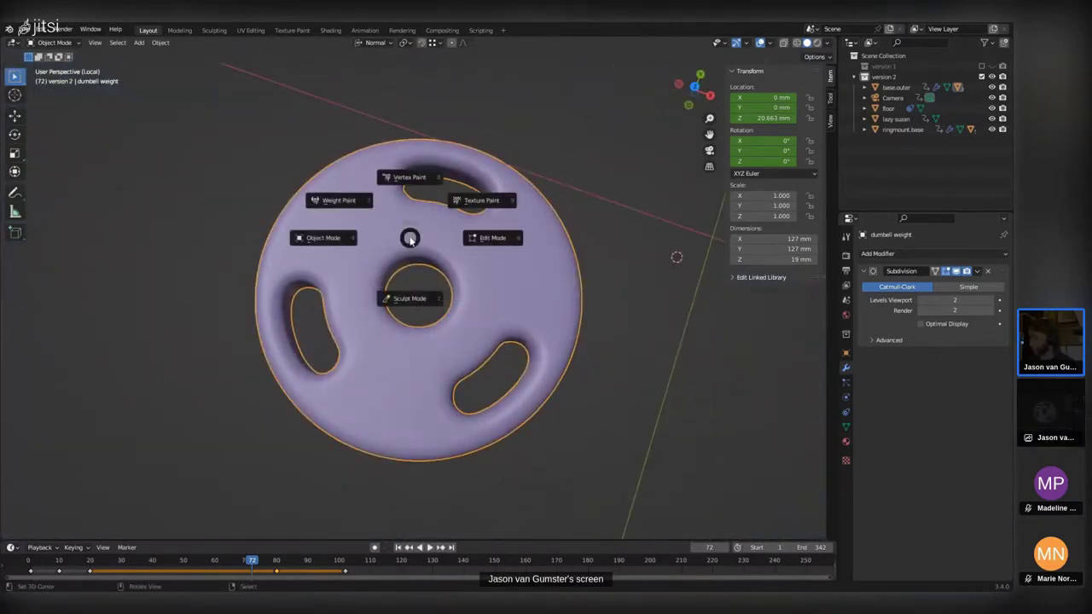
click(483, 237)
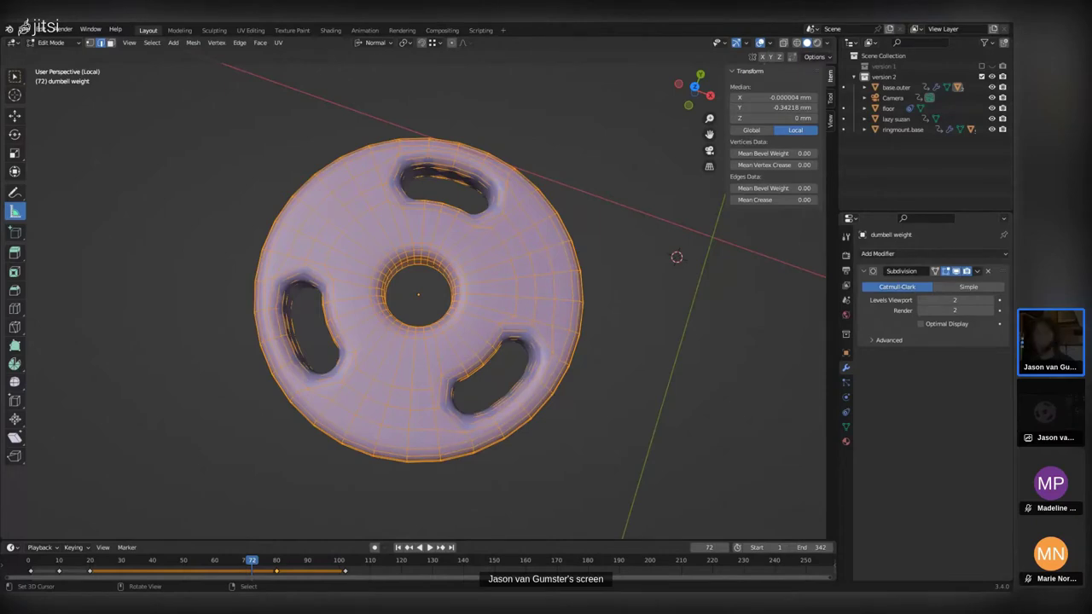
scroll(367, 299, down, 4)
scroll(366, 299, up, 6)
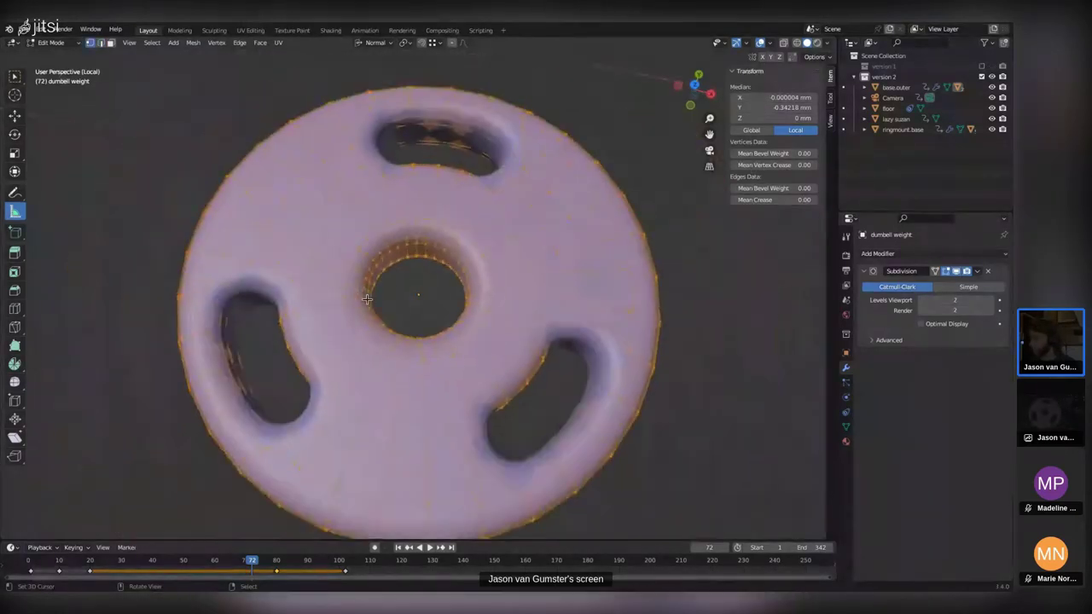
middle_drag(383, 298, 416, 305)
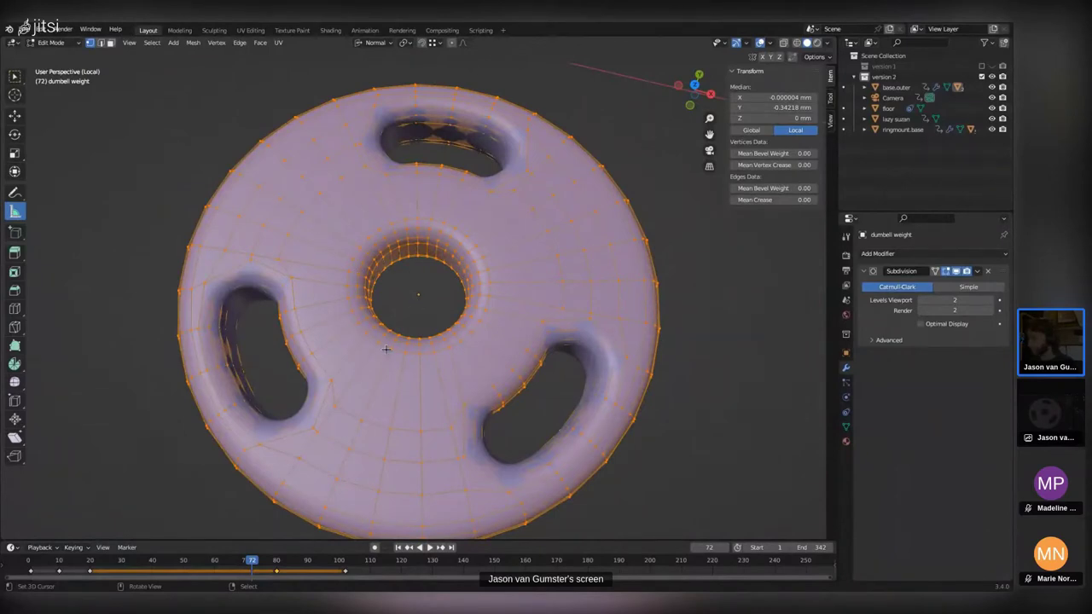
middle_drag(387, 349, 335, 186)
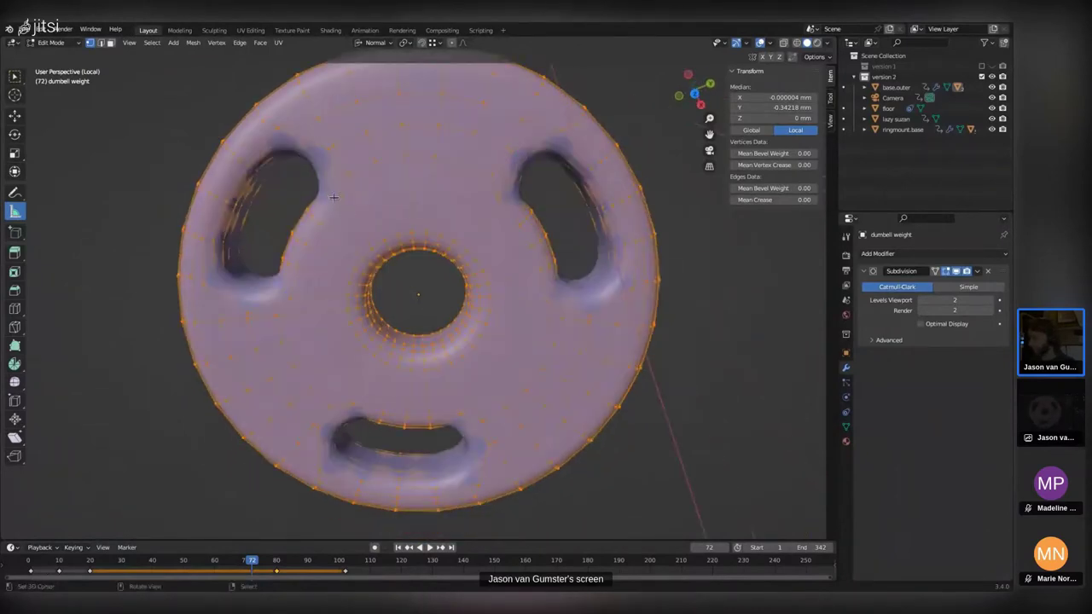
middle_drag(369, 343, 445, 327)
key(ctrl+Tab)
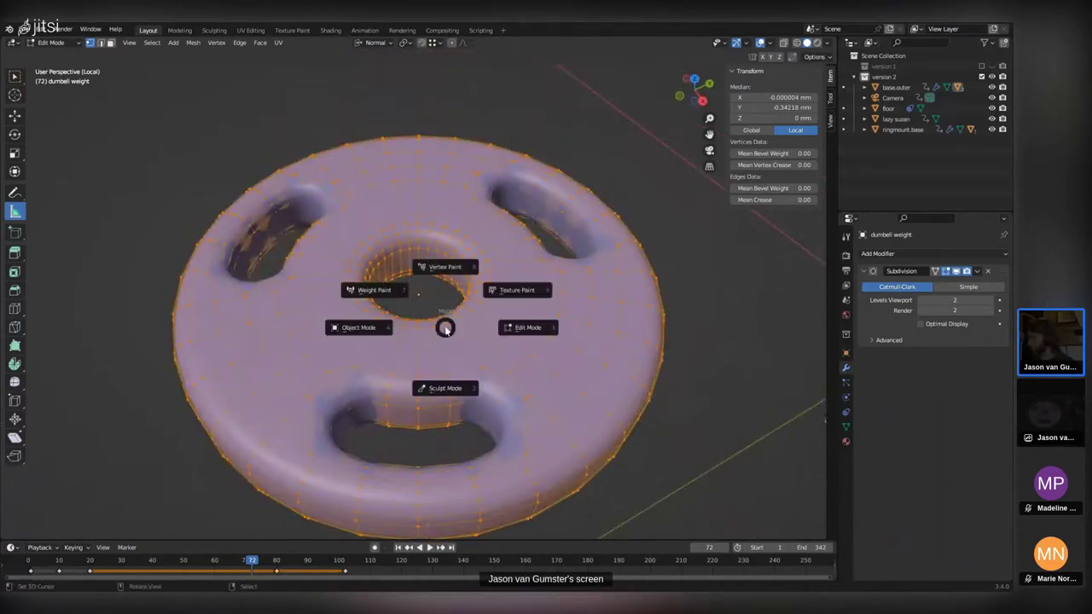
click(377, 338)
Isolate base.outer in local view and orbit to inspect the 142 mm dish from above and the side.
key(KP_Divide)
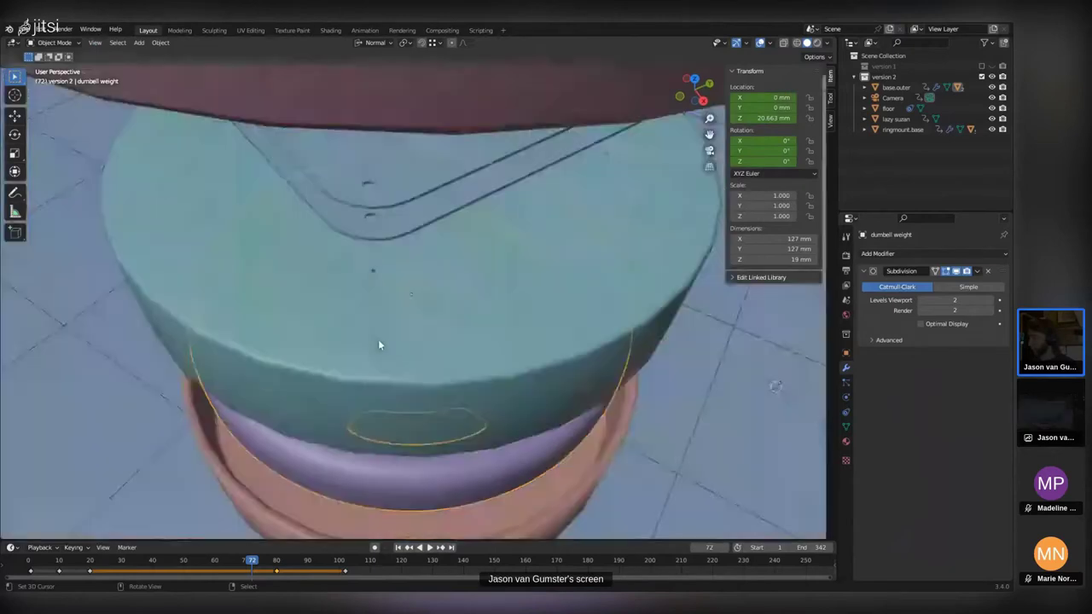
click(367, 376)
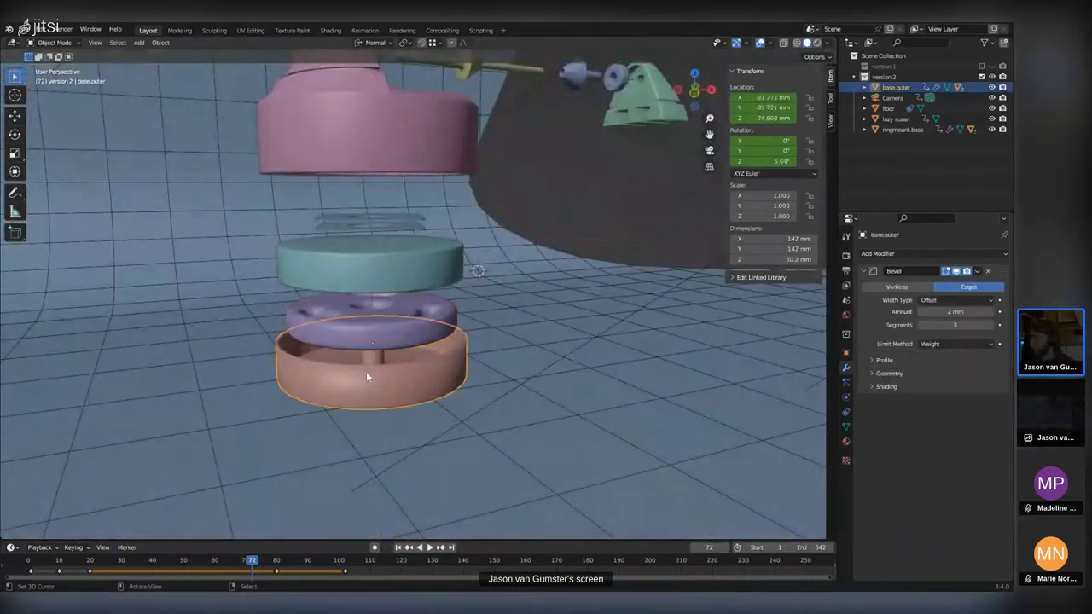
key(KP_Divide)
middle_drag(351, 333, 460, 306)
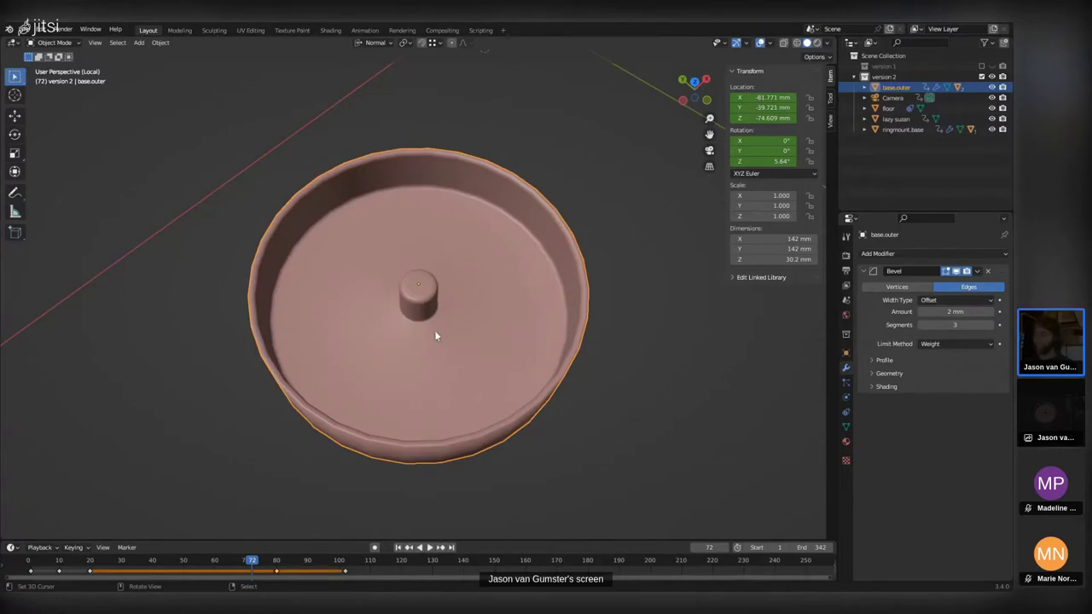
middle_drag(443, 362, 436, 318)
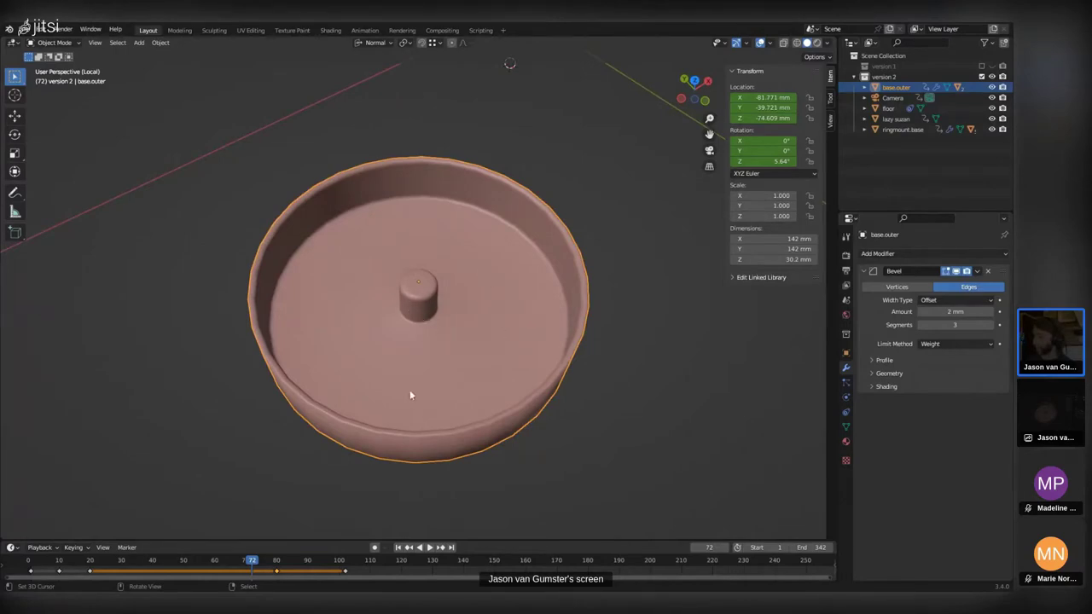
middle_drag(410, 395, 439, 306)
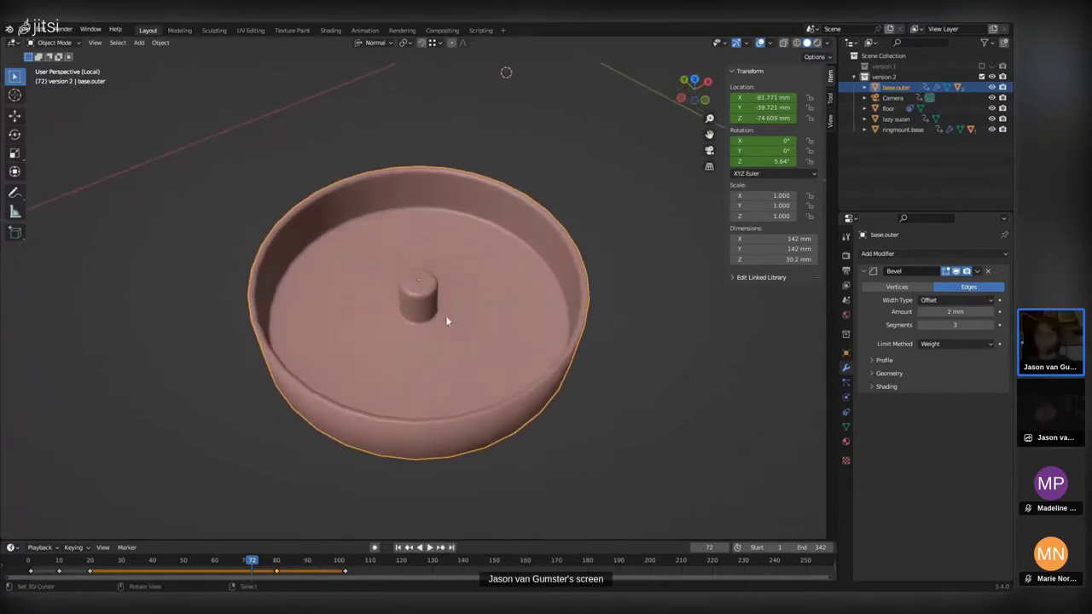
middle_drag(456, 329, 436, 345)
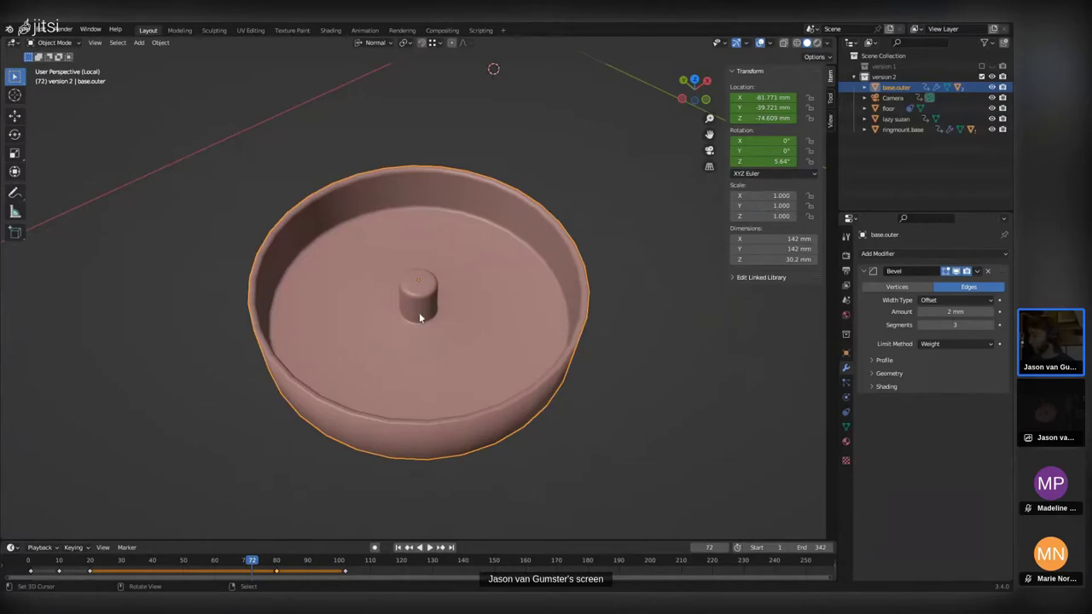
In Edit Mode, select the dish's rim edge loop and check the Edge menu options.
key(Tab)
middle_drag(419, 317, 295, 254)
scroll(295, 253, up, 5)
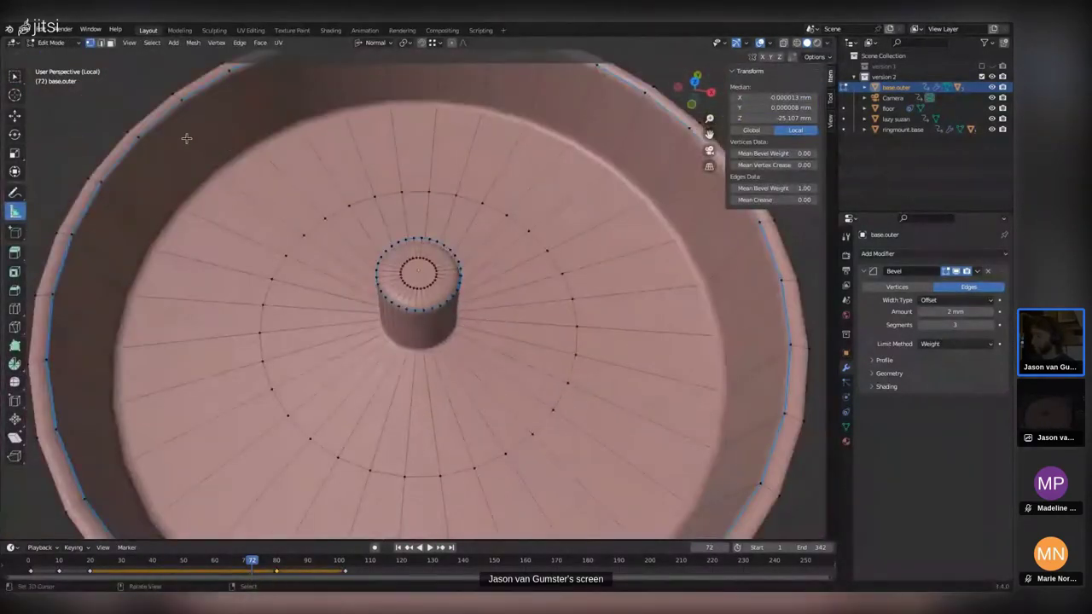
alt+shift+click(139, 135)
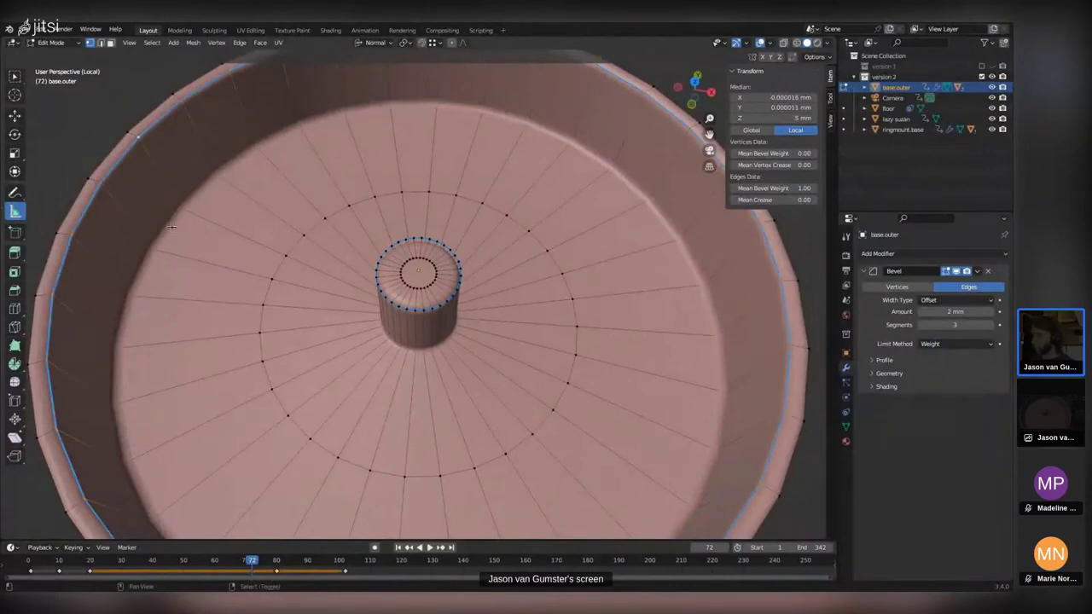
middle_drag(138, 138, 260, 277)
scroll(199, 282, down, 3)
scroll(260, 278, up, 2)
key(ctrl+e)
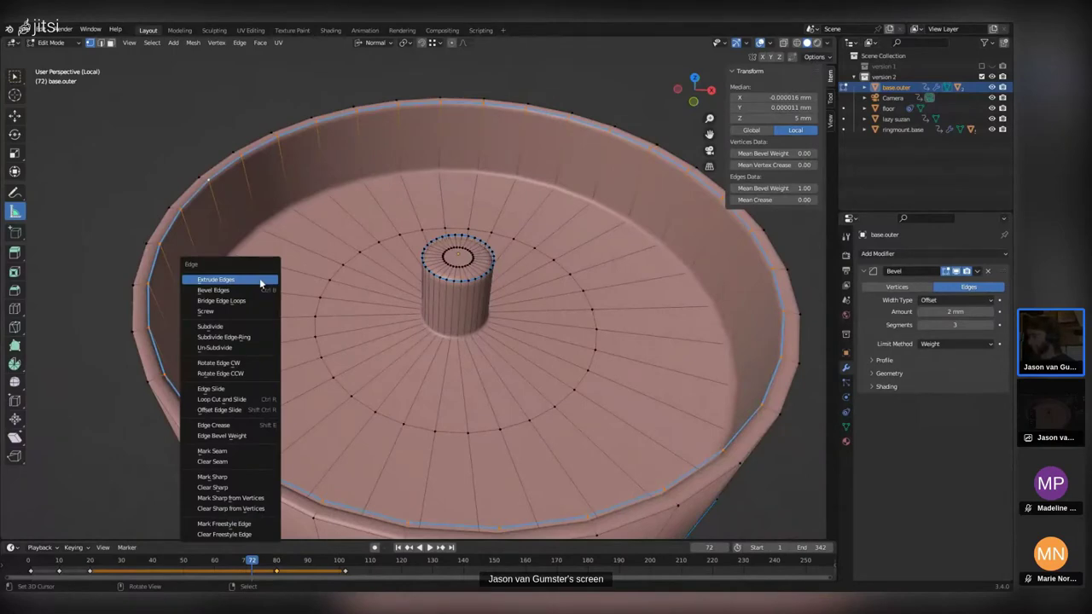
middle_drag(261, 281, 350, 372)
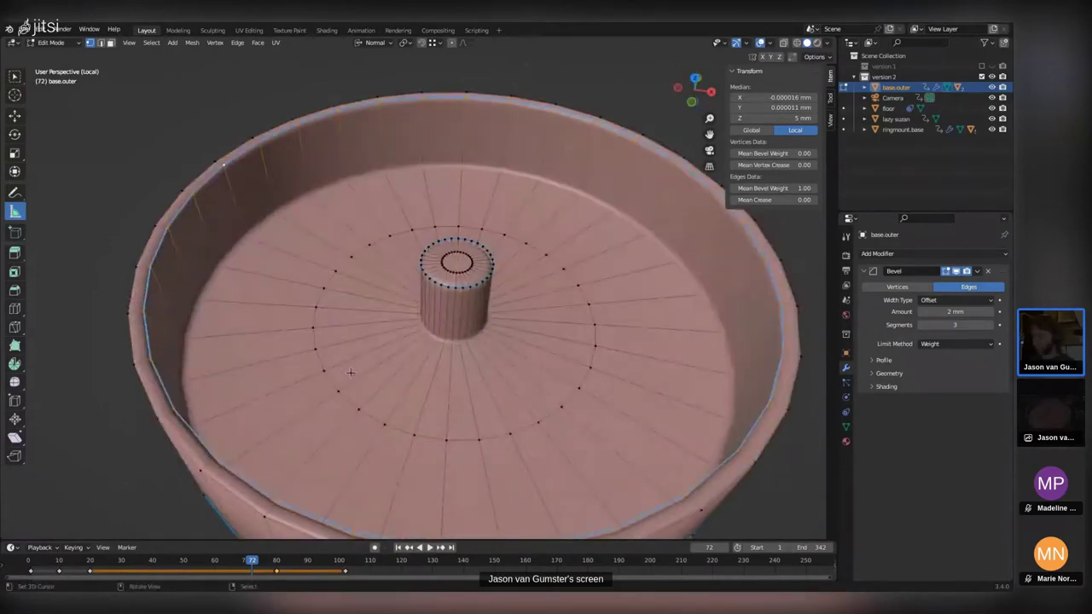
Return to Object Mode and orbit out to view the whole stacked assembly.
key(Tab)
scroll(416, 308, down, 4)
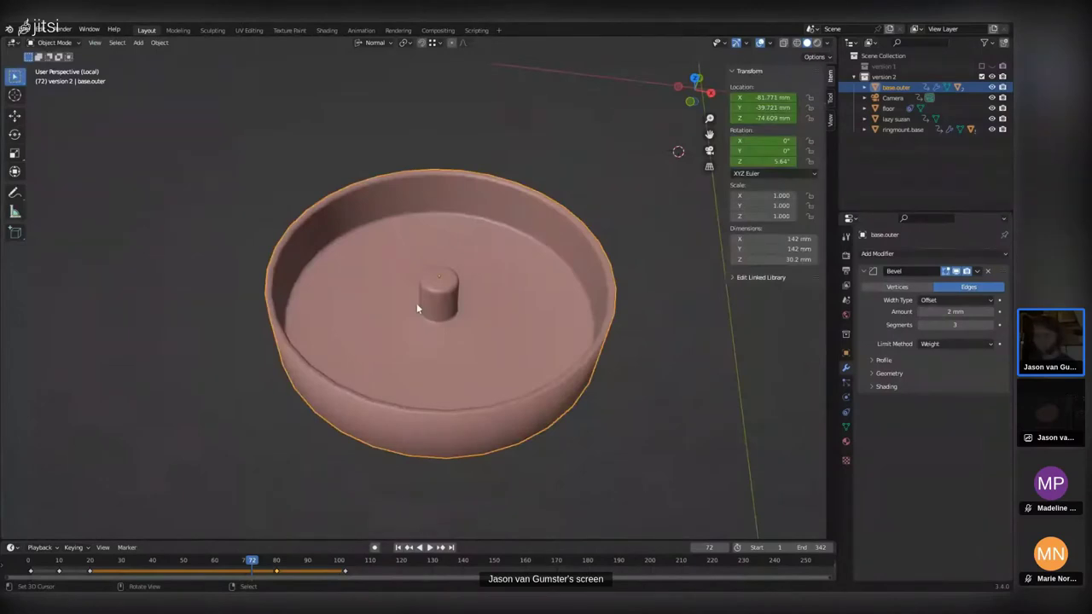
middle_drag(412, 297, 341, 256)
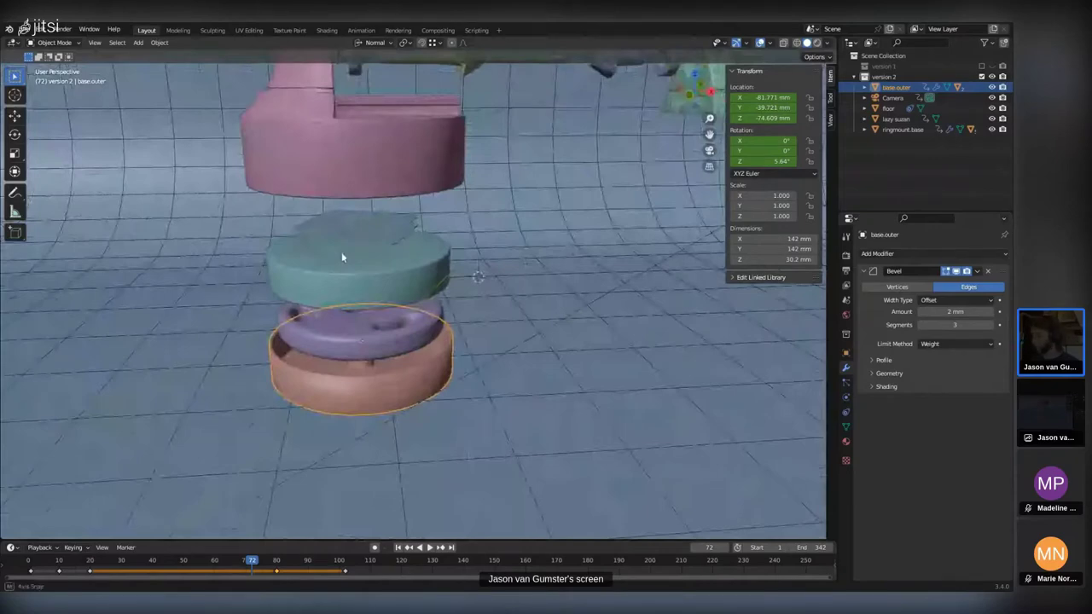
Select base.inner, play and scrub the animation to frame 66, and add the dumbbell weight to the selection.
middle_drag(341, 251, 392, 309)
click(409, 324)
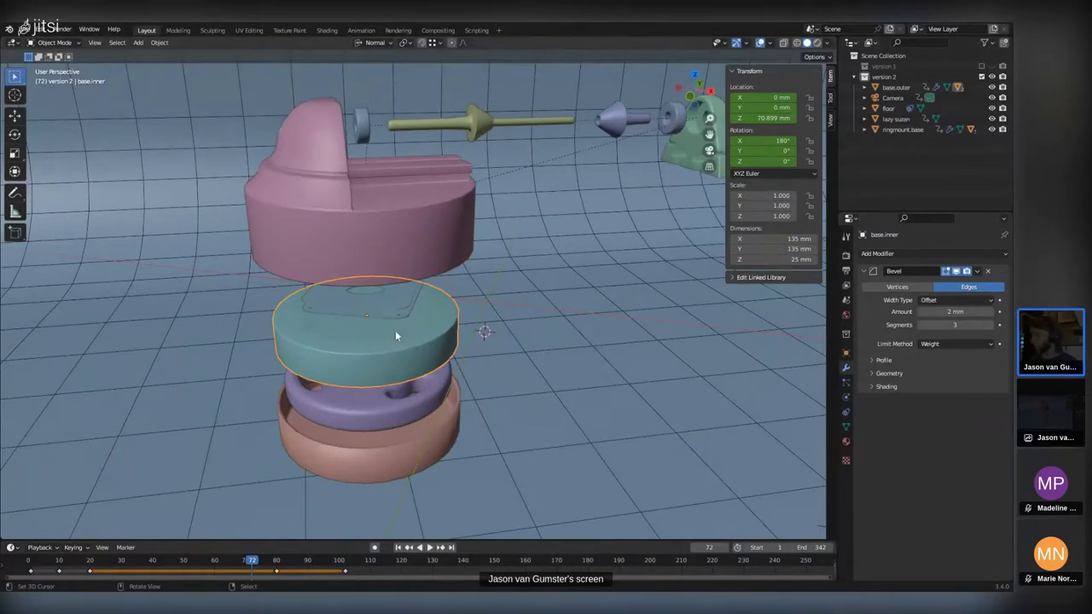
key(space)
drag(658, 544, 523, 540)
key(space)
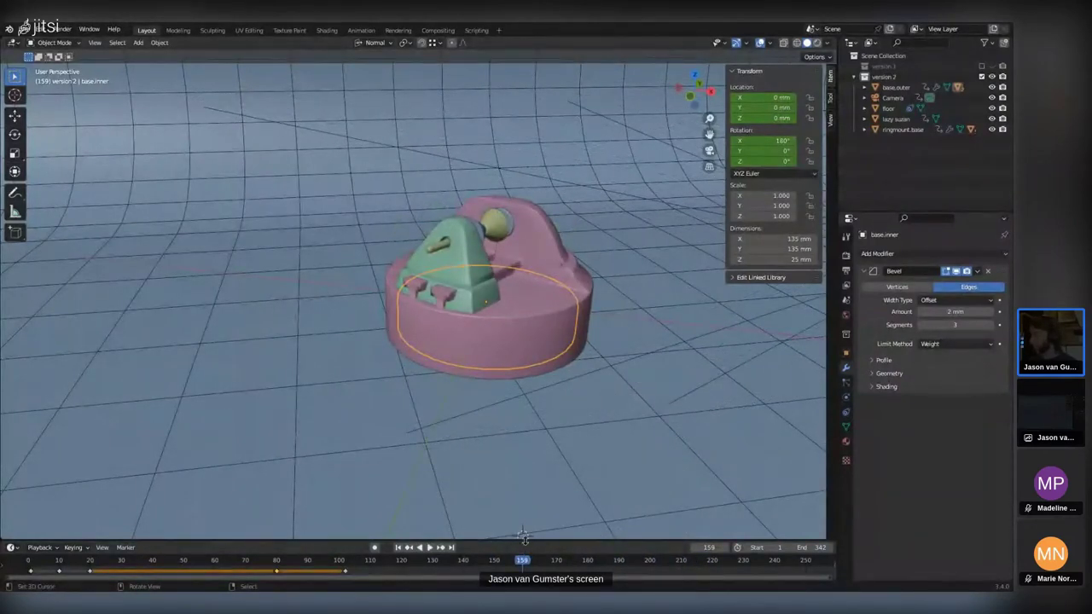
key(space)
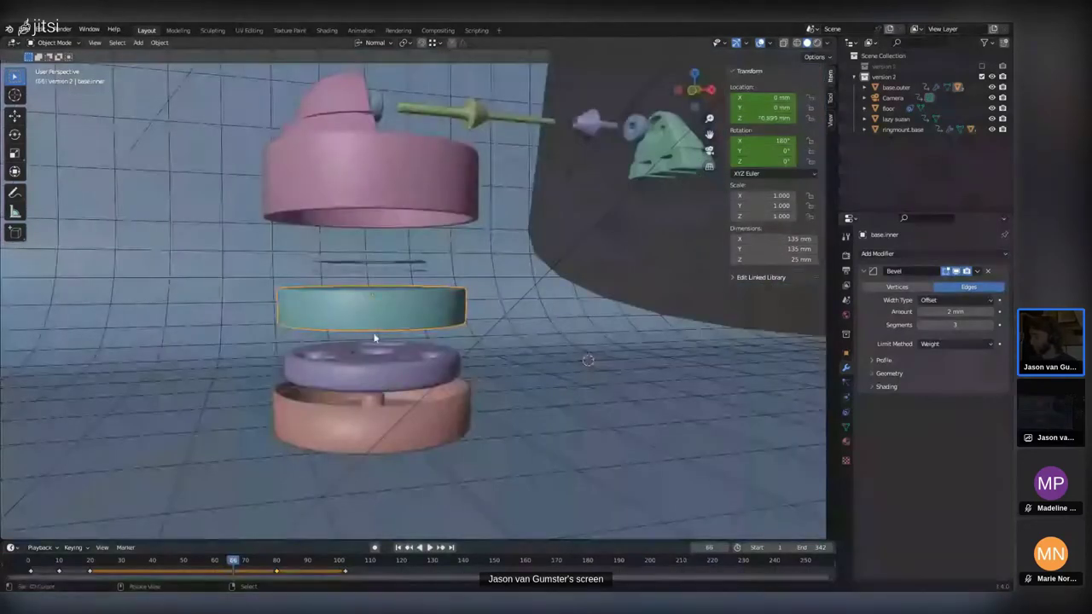
middle_drag(374, 338, 429, 327)
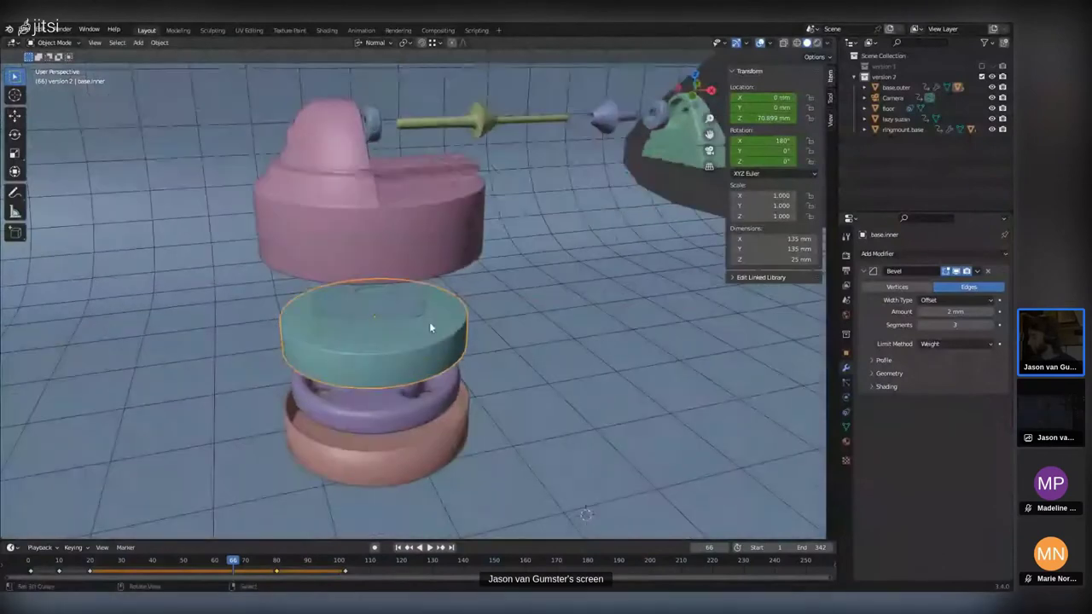
shift+click(406, 443)
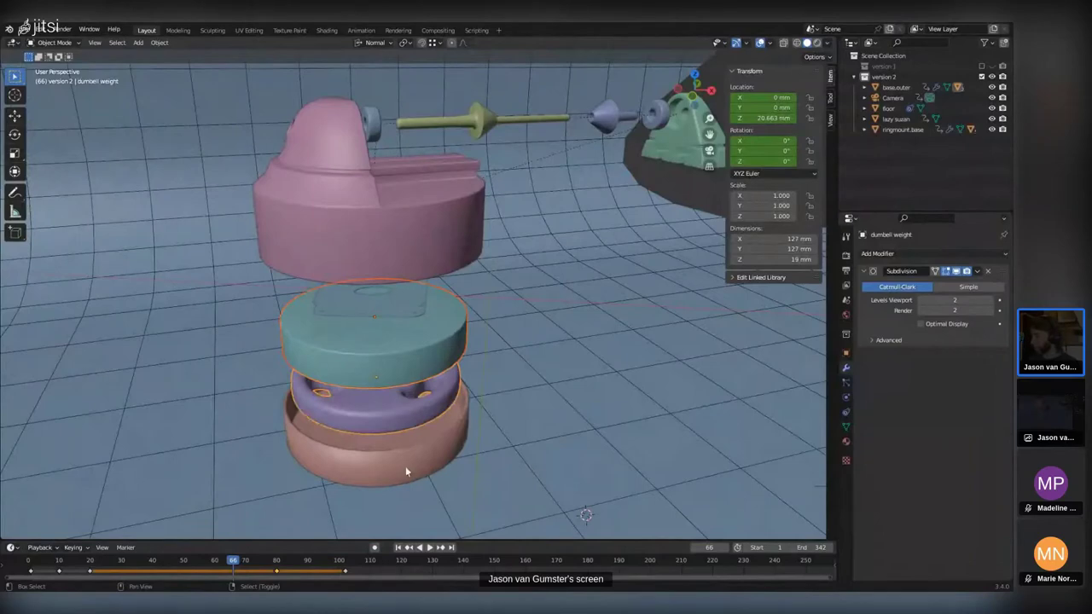
Isolate base.outer in local view, play to frame 93, and orbit around the seated teal plate.
shift+click(406, 465)
key(KP_Divide)
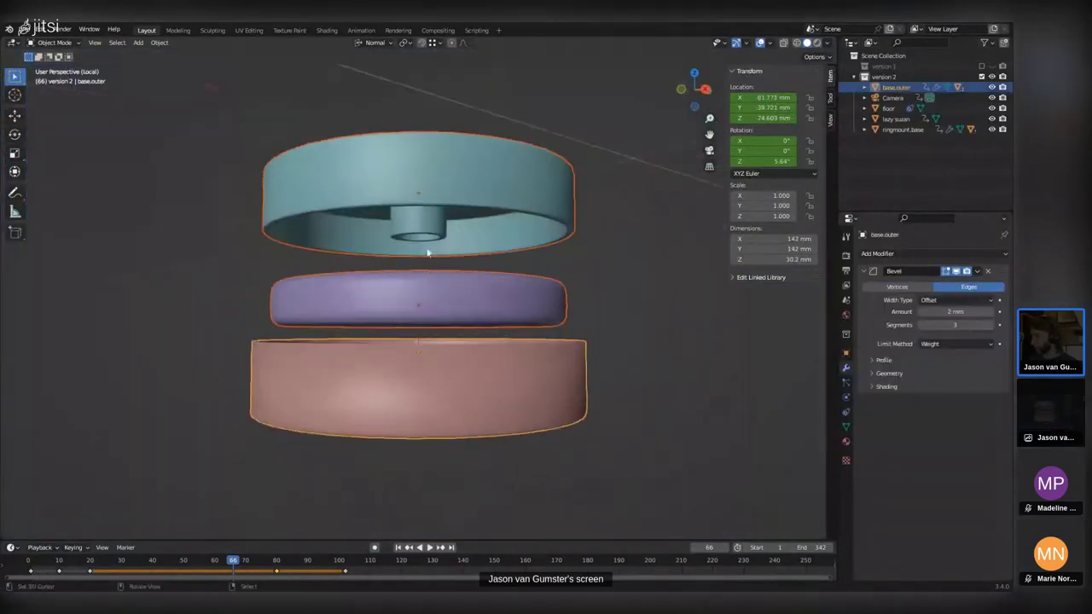
mouse_move(426, 270)
middle_down()
mouse_move(418, 200)
mouse_move(419, 274)
middle_up()
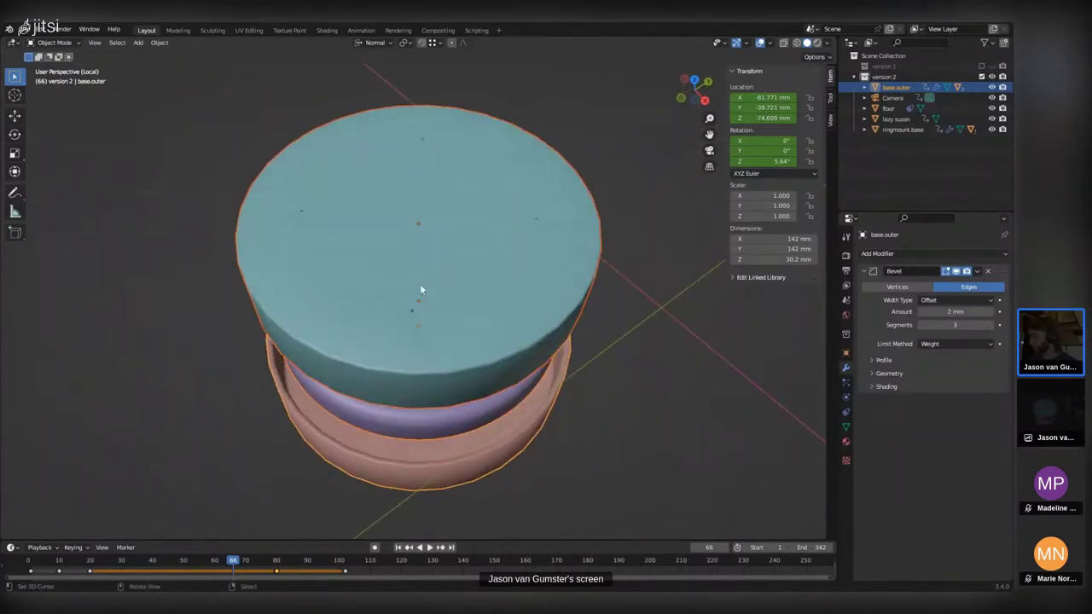
key(space)
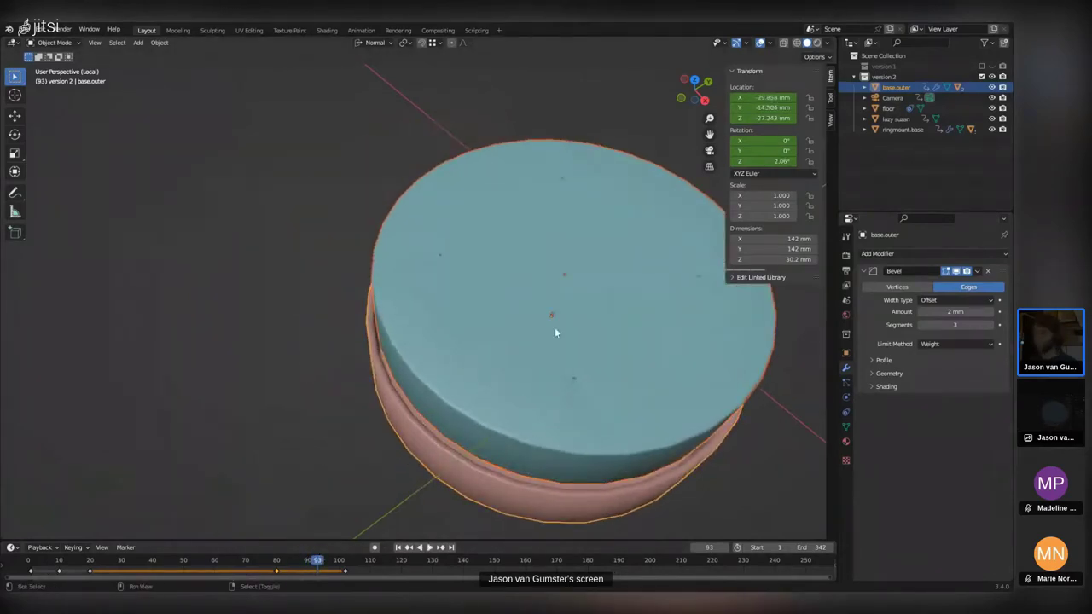
shift+middle_drag(558, 329, 475, 275)
scroll(474, 287, down, 3)
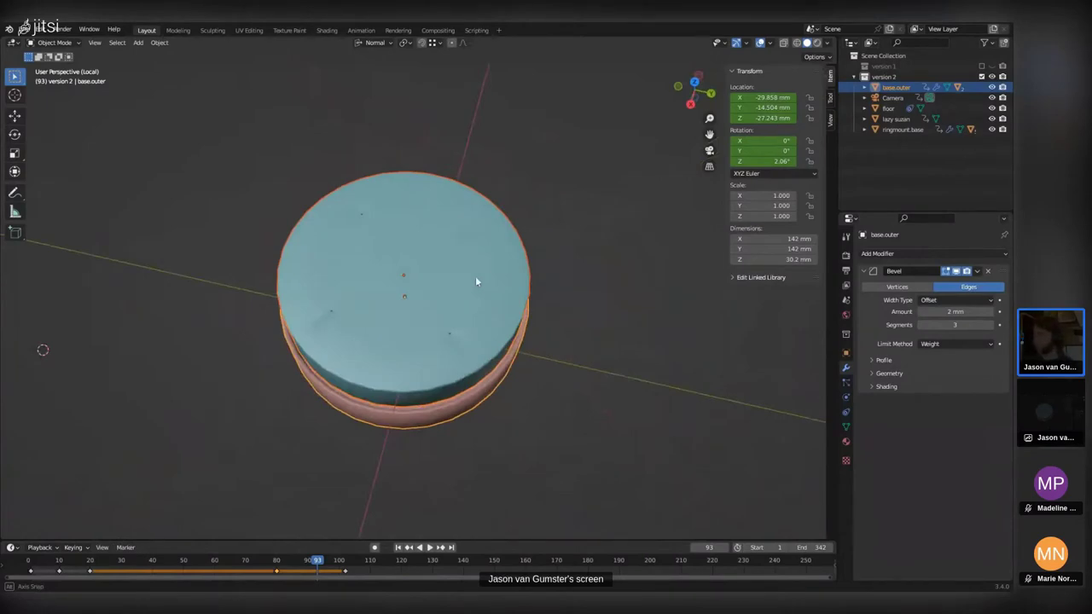
middle_drag(476, 276, 403, 309)
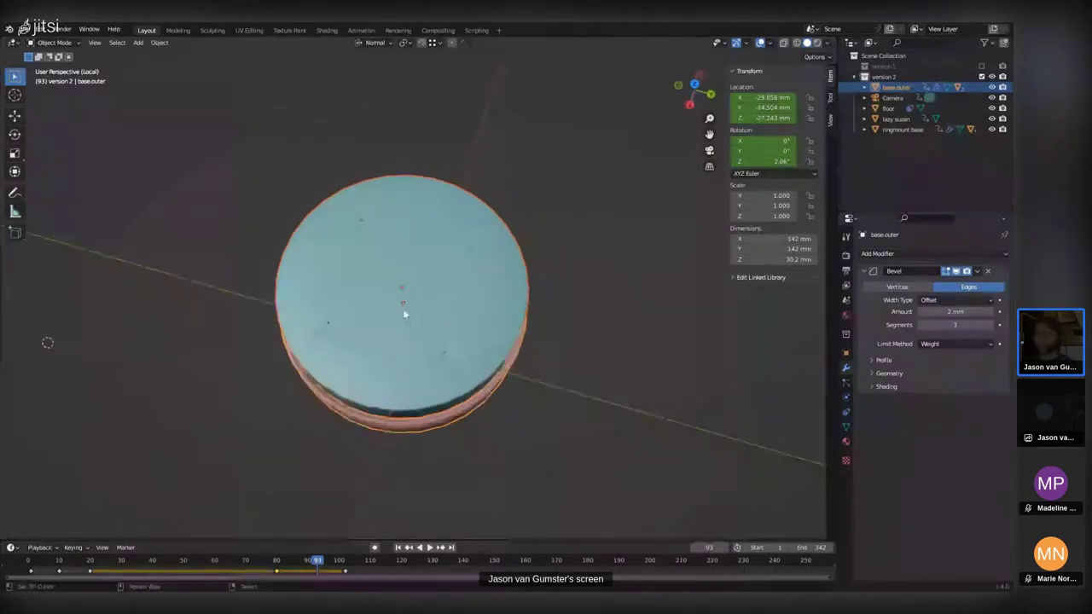
middle_drag(402, 309, 330, 271)
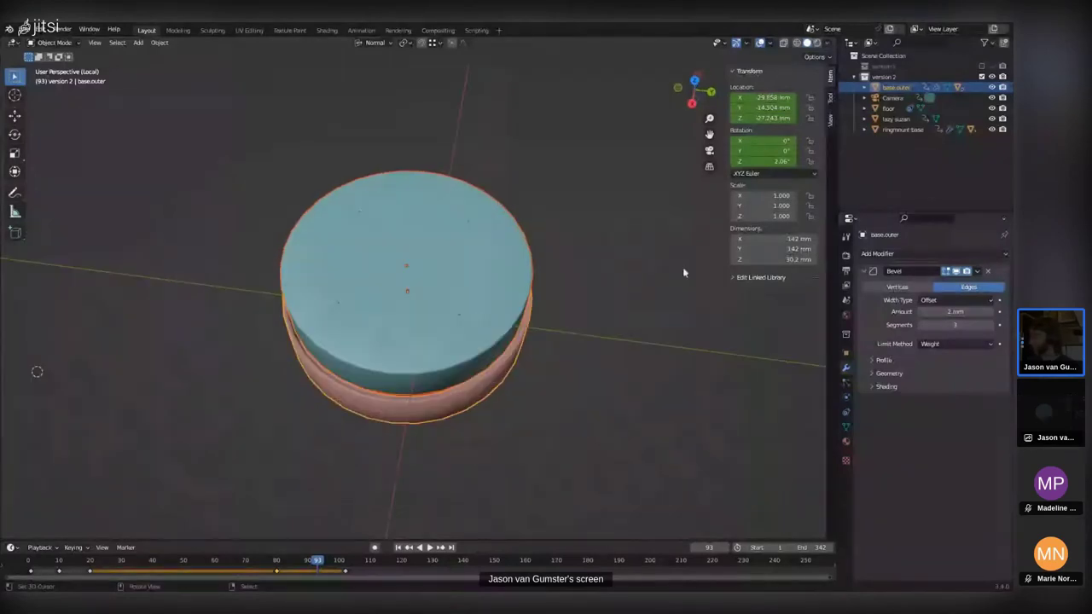
Use the Measure tool to draw a ruler across the top of the teal plate.
click(16, 214)
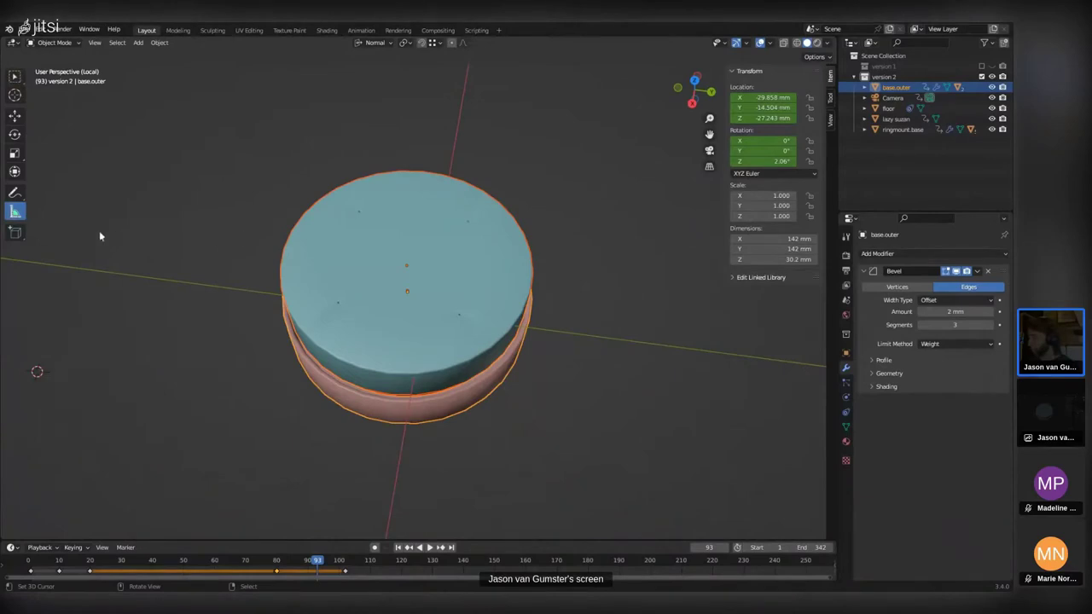
drag(285, 248, 529, 284)
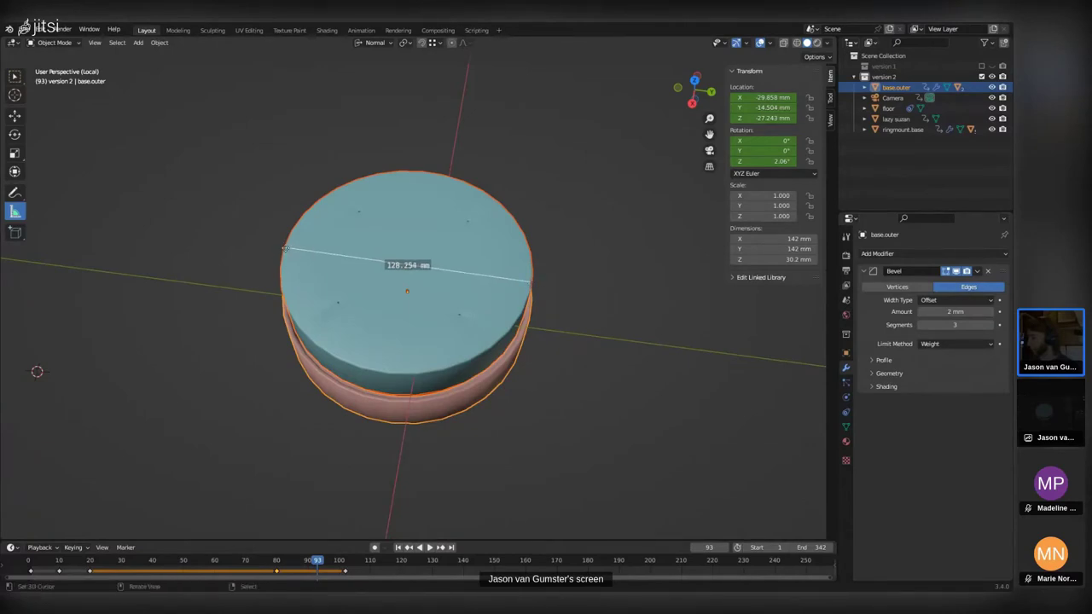
drag(285, 248, 277, 264)
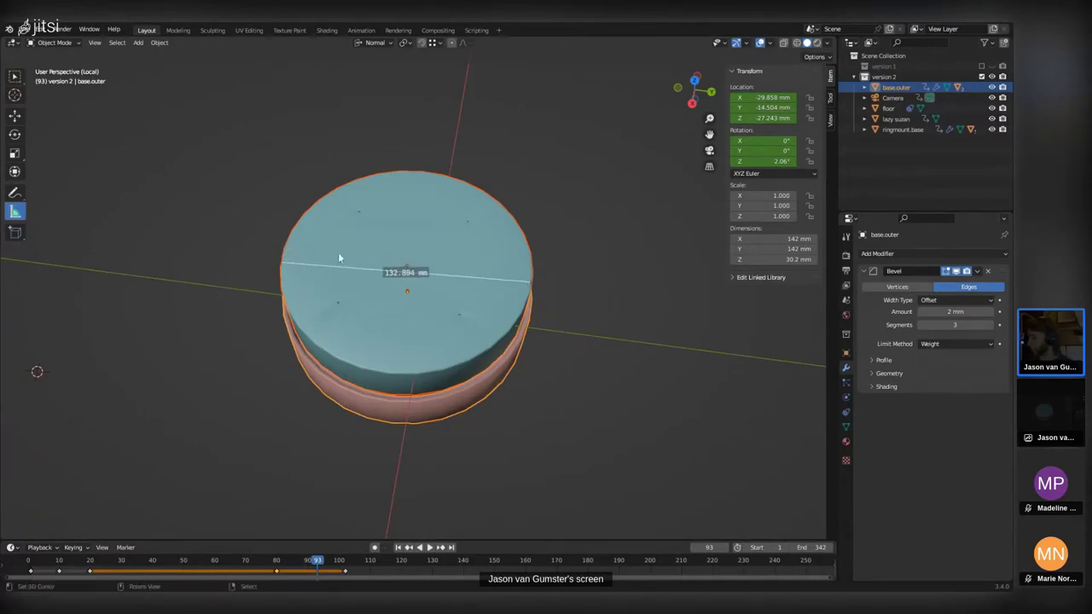
middle_drag(339, 258, 297, 316)
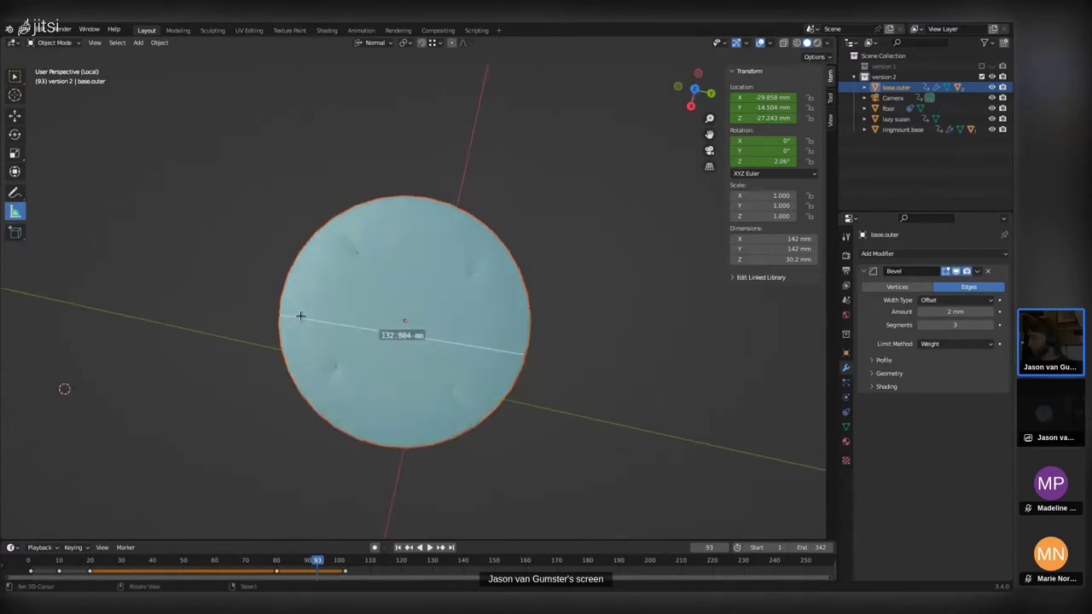
In Top Orthographic view, stretch the ruler to the plate's full 133.808 mm diameter.
key(KP_5)
key(KP_7)
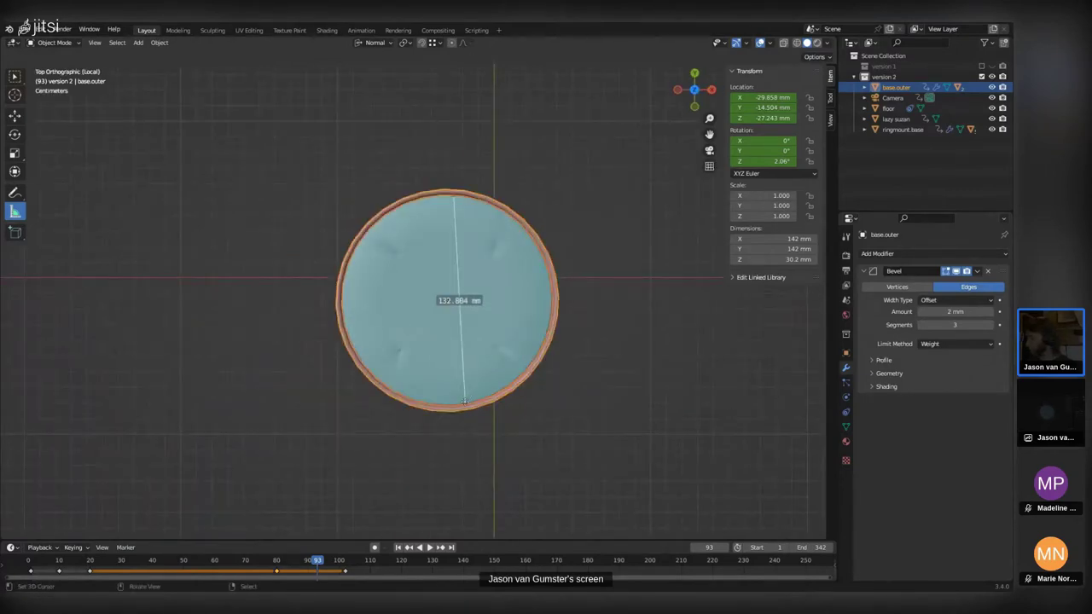
drag(465, 403, 441, 407)
drag(453, 197, 454, 193)
key(Escape)
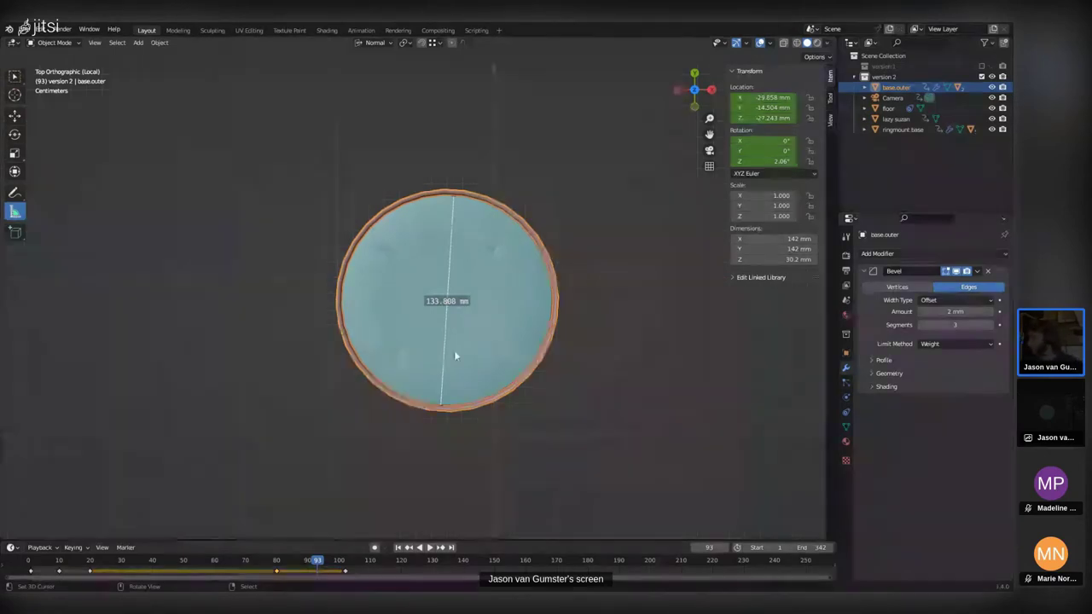
middle_drag(452, 389, 467, 330)
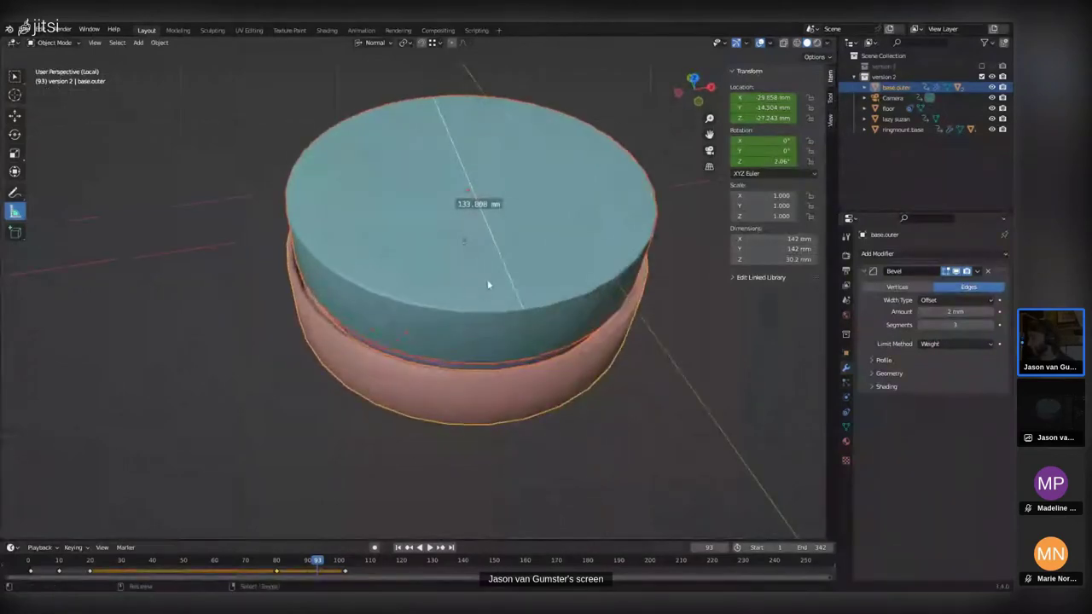
middle_drag(487, 285, 417, 378)
scroll(411, 394, down, 4)
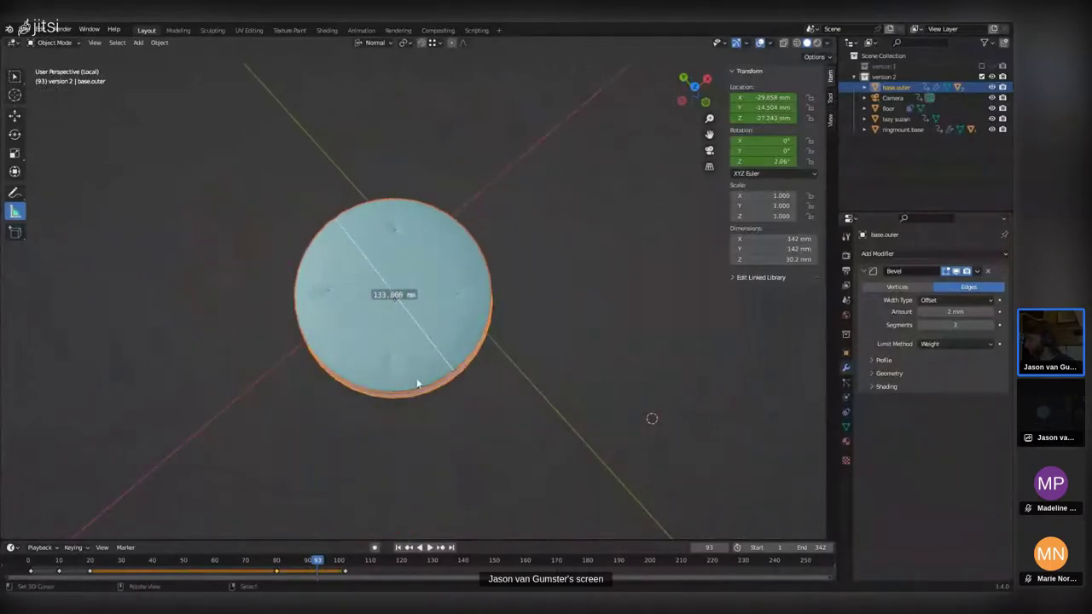
Snap to top view, zoom in on the plate rim, then zoom out and recentre the part.
key(KP_7)
scroll(414, 300, up, 8)
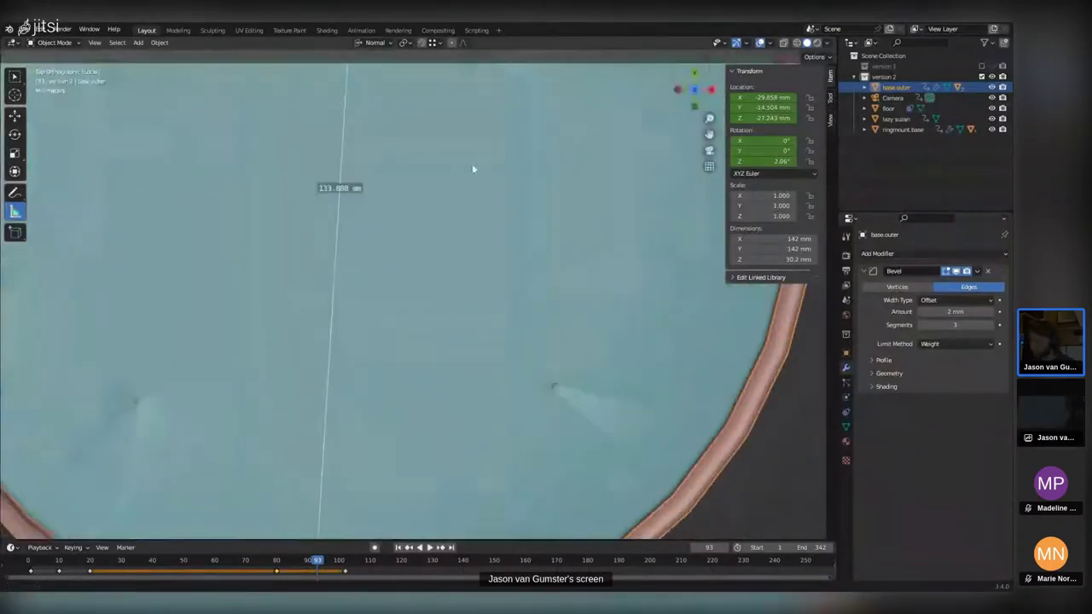
shift+scroll(333, 380, down, 3)
scroll(331, 373, up, 3)
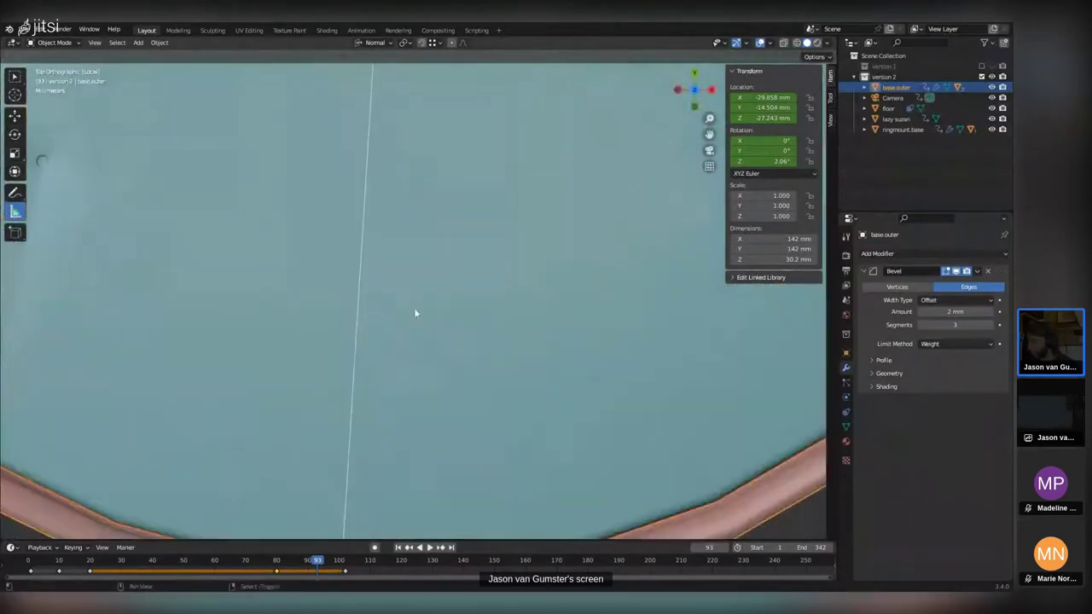
shift+scroll(365, 392, down, 2)
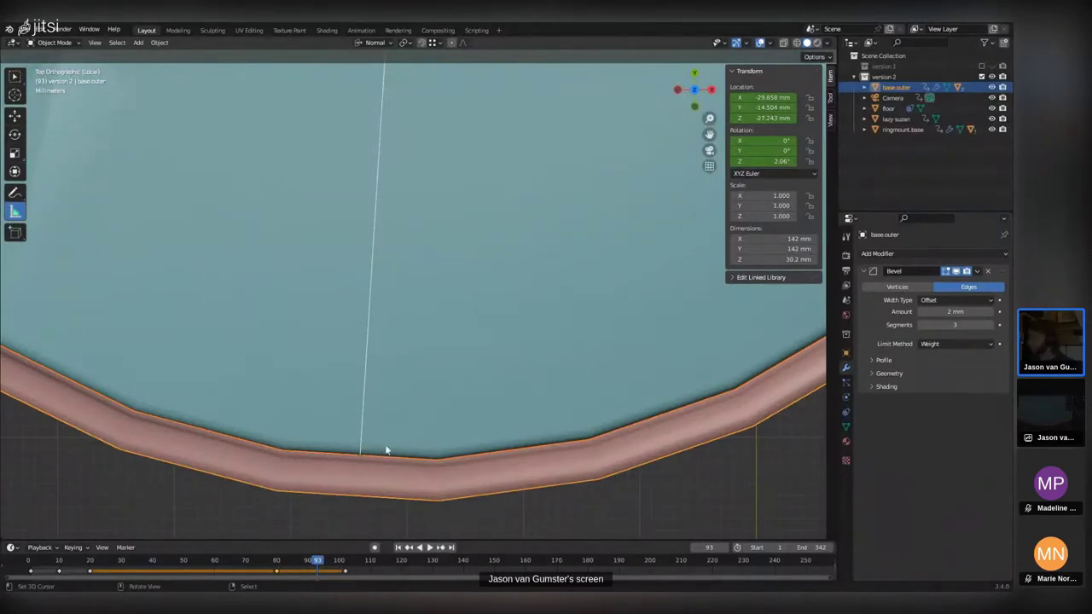
scroll(370, 402, down, 7)
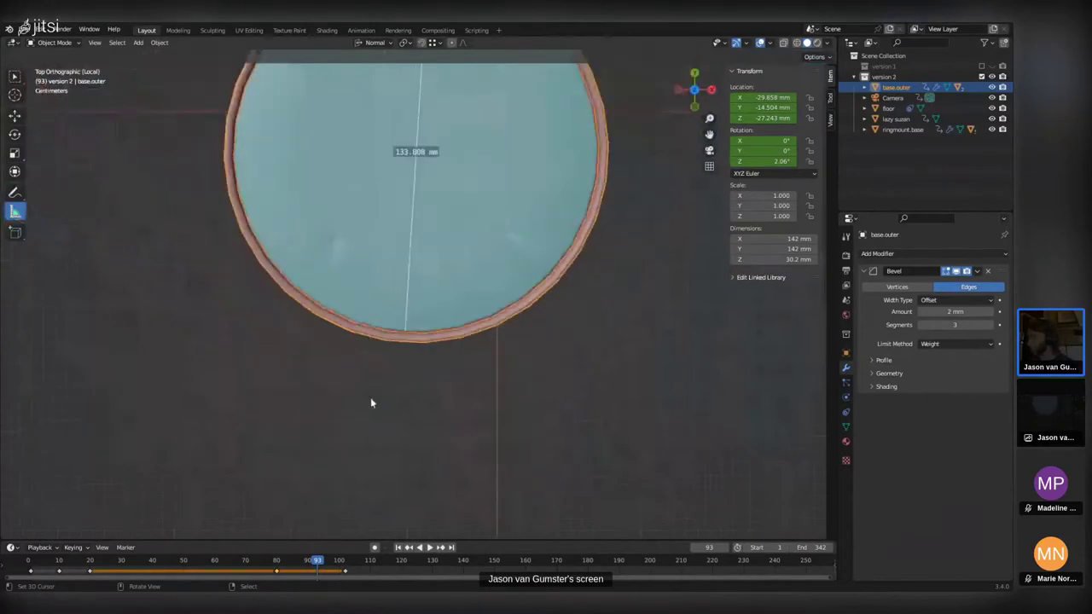
shift+middle_drag(371, 402, 406, 298)
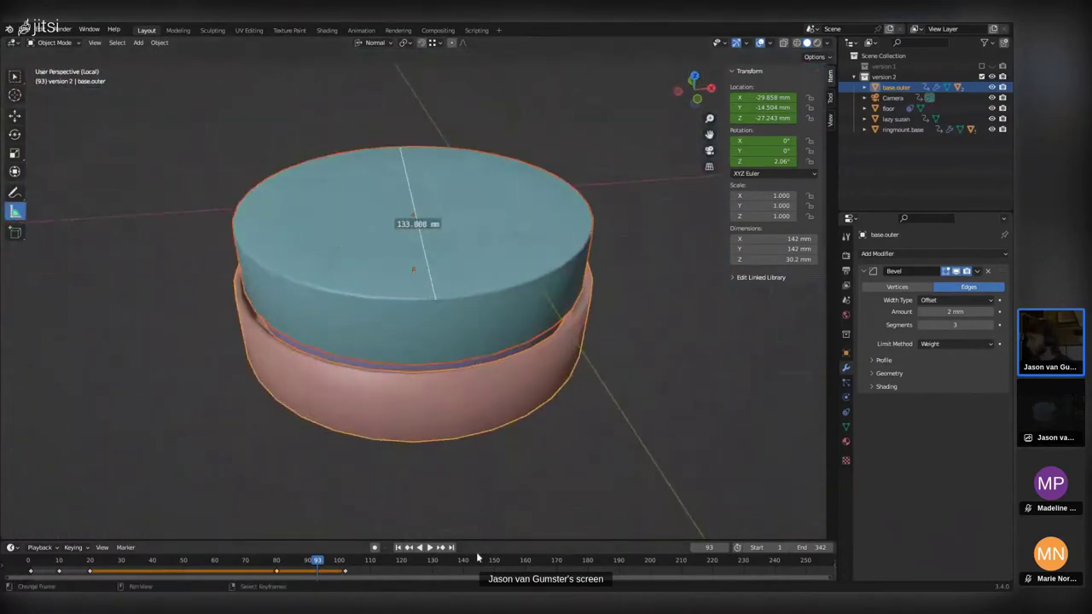
Scrub the timeline back from frame 93 to frame 76.
drag(321, 565, 264, 564)
middle_drag(442, 318, 500, 281)
scroll(498, 282, down, 2)
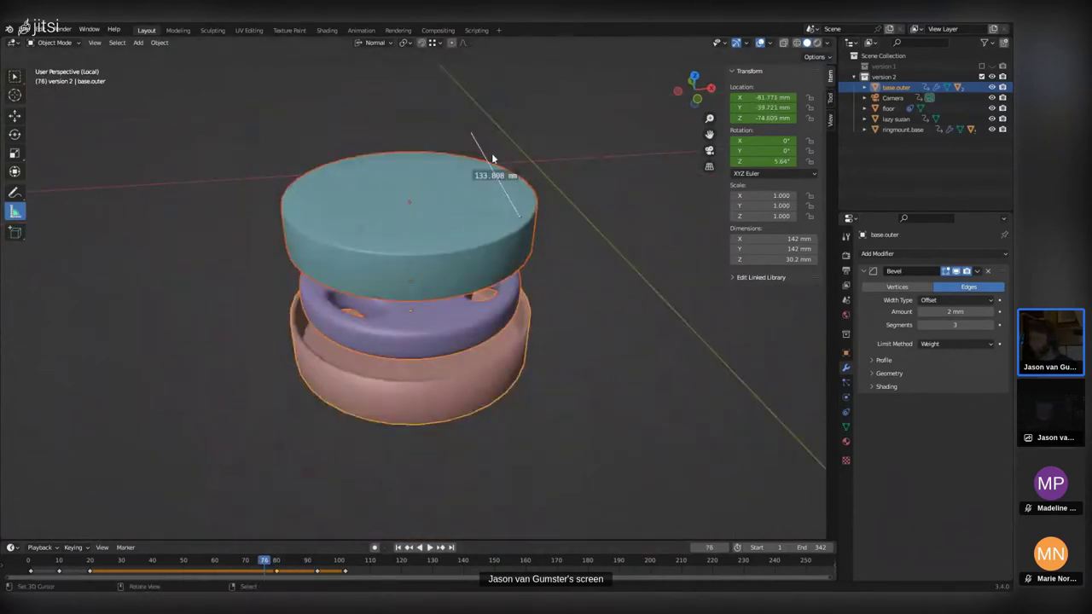
Delete the measurement ruler and exit local view to show the full scene at frame 76.
key(Delete)
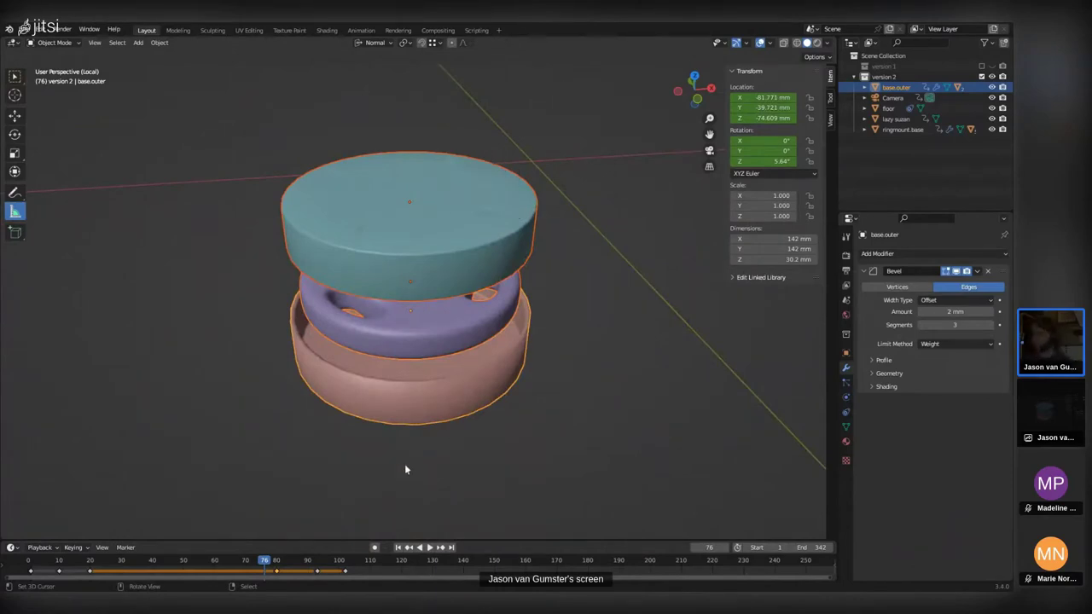
mouse_move(499, 299)
middle_down()
mouse_move(474, 310)
mouse_move(518, 289)
middle_up()
key(KP_Divide)
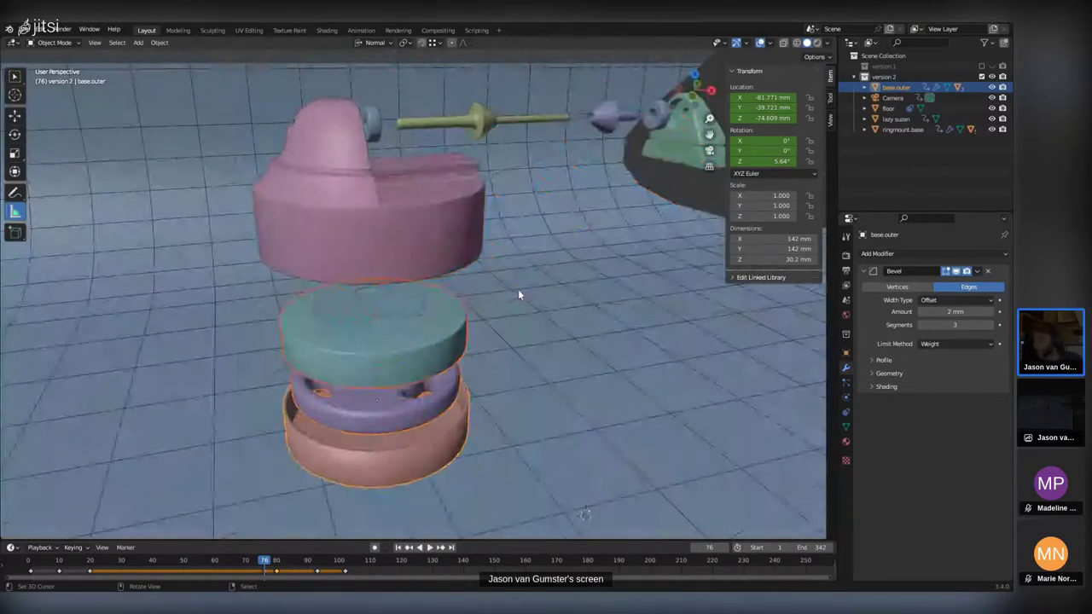
Isolate the lazy suzan plate to inspect its top face, then exit local view to show all parts.
click(414, 240)
key(KP_Divide)
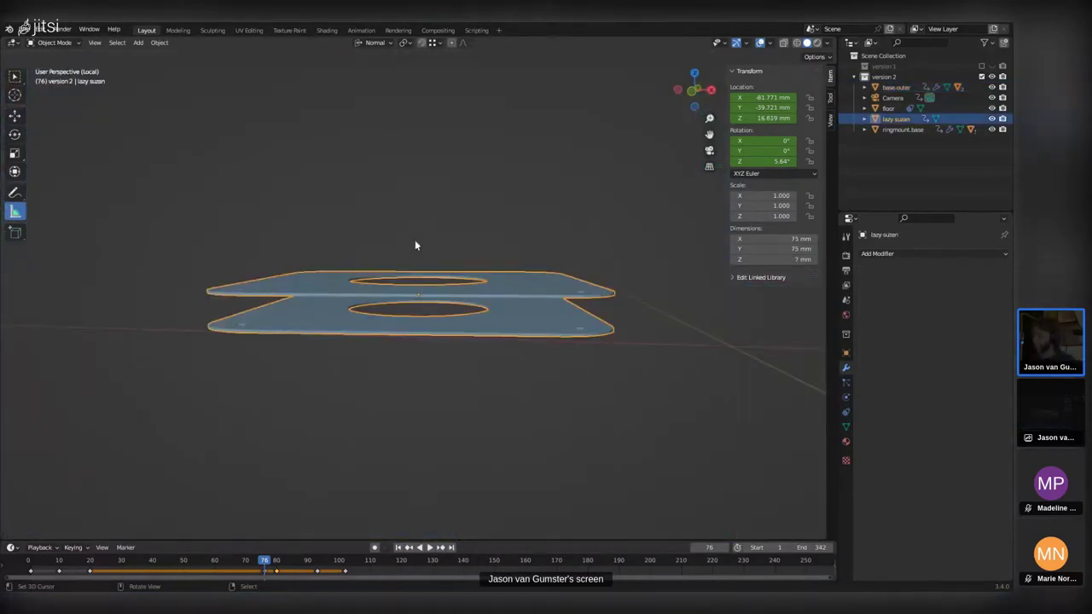
middle_drag(432, 224, 354, 256)
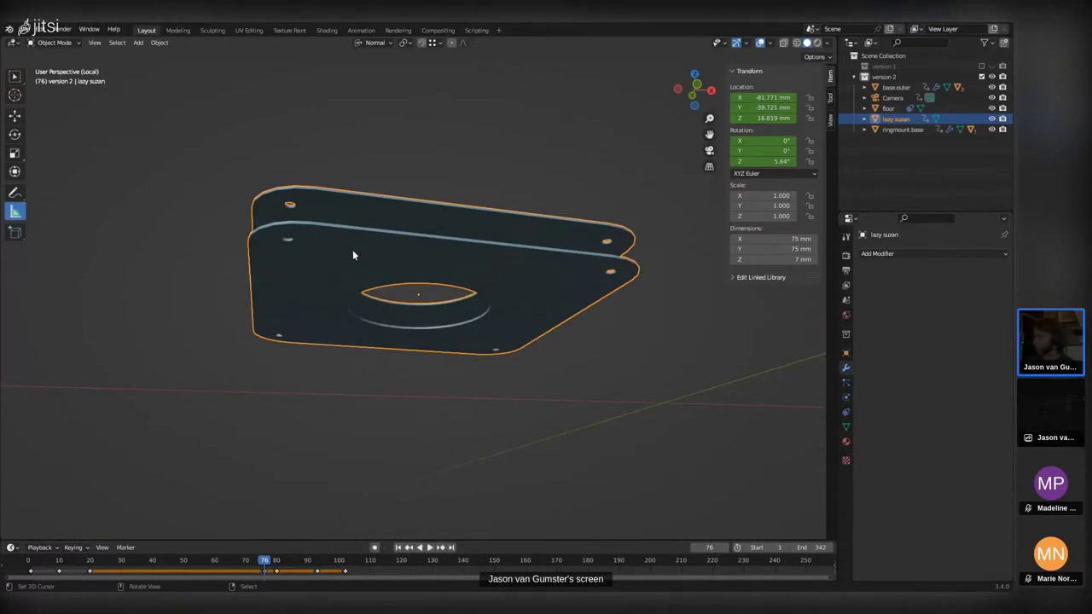
middle_drag(458, 244, 453, 327)
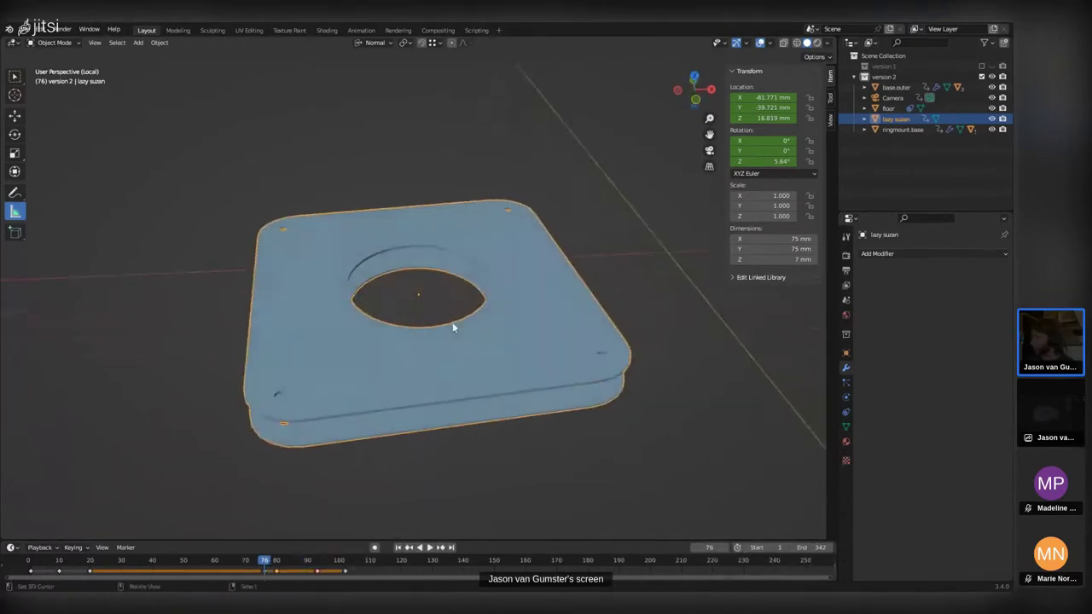
middle_drag(403, 301, 408, 324)
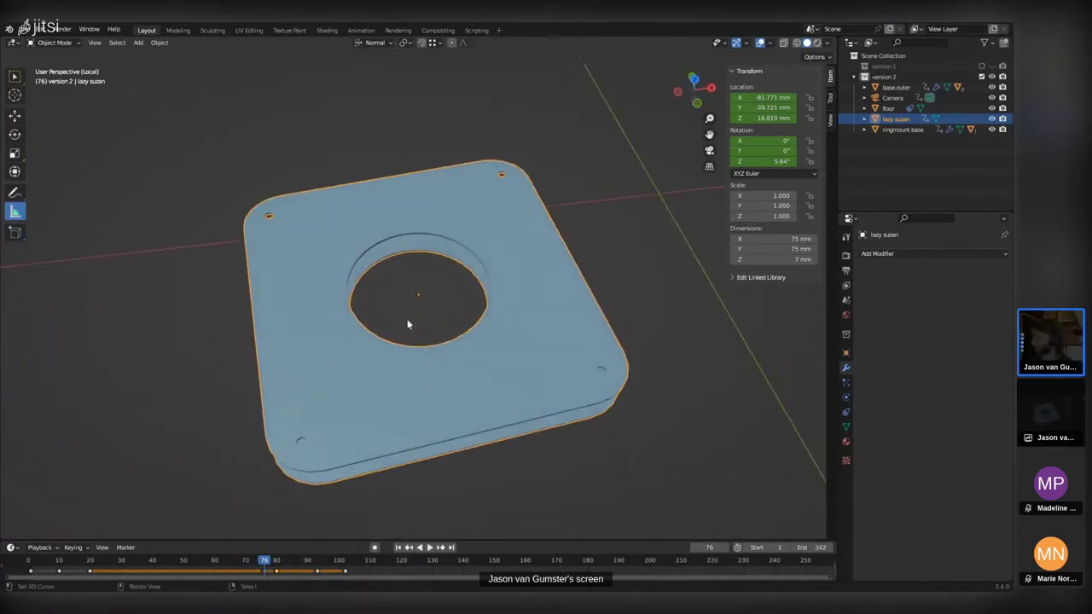
key(KP_Divide)
mouse_move(388, 290)
middle_down()
mouse_move(386, 259)
mouse_move(381, 287)
middle_up()
click(376, 224)
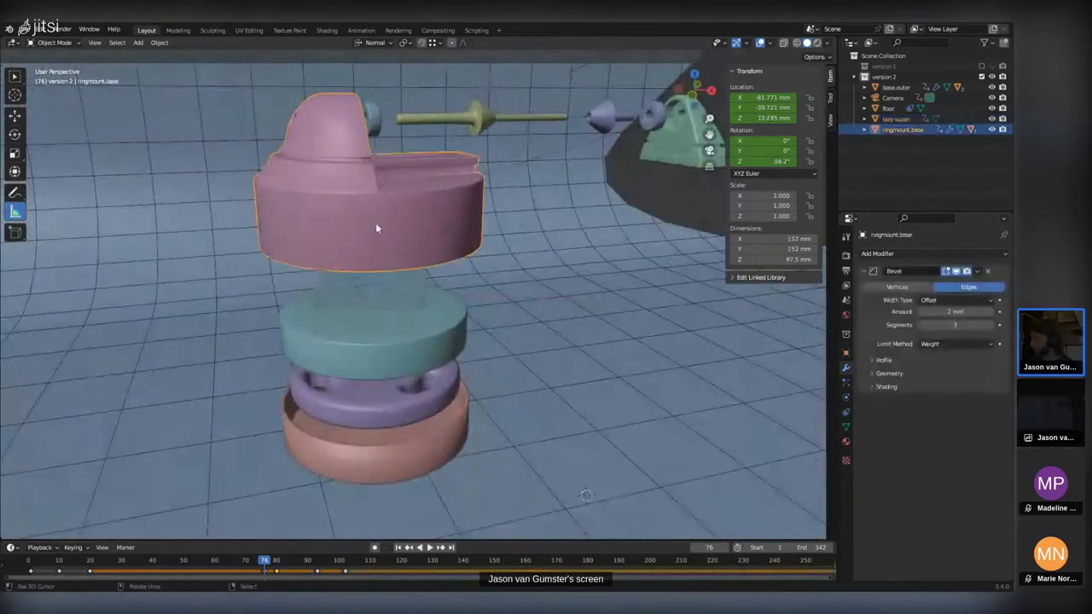
shift+click(371, 285)
key(KP_Divide)
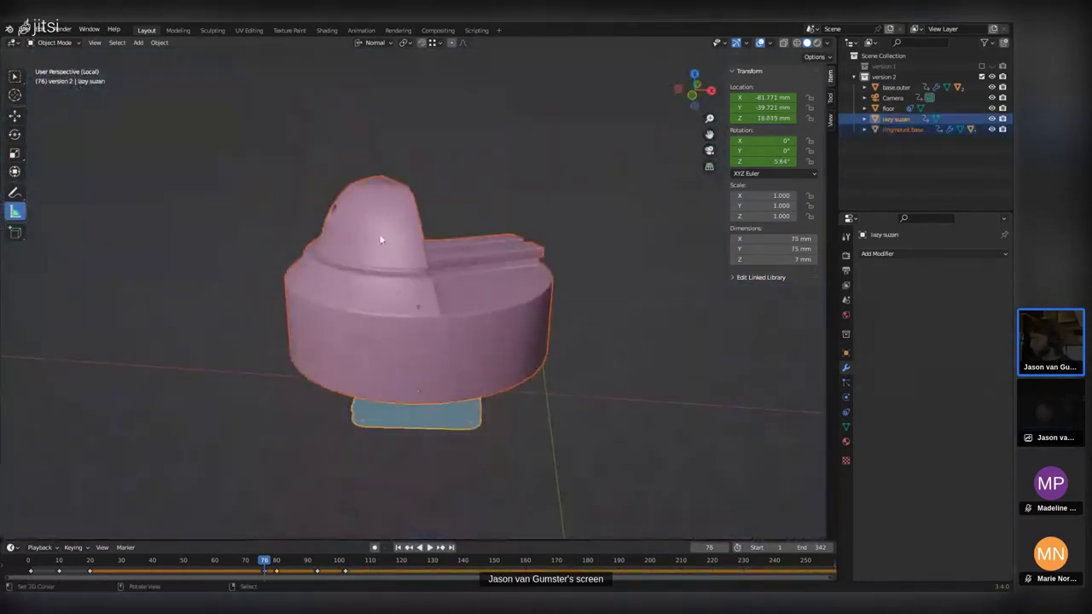
middle_drag(380, 240, 418, 259)
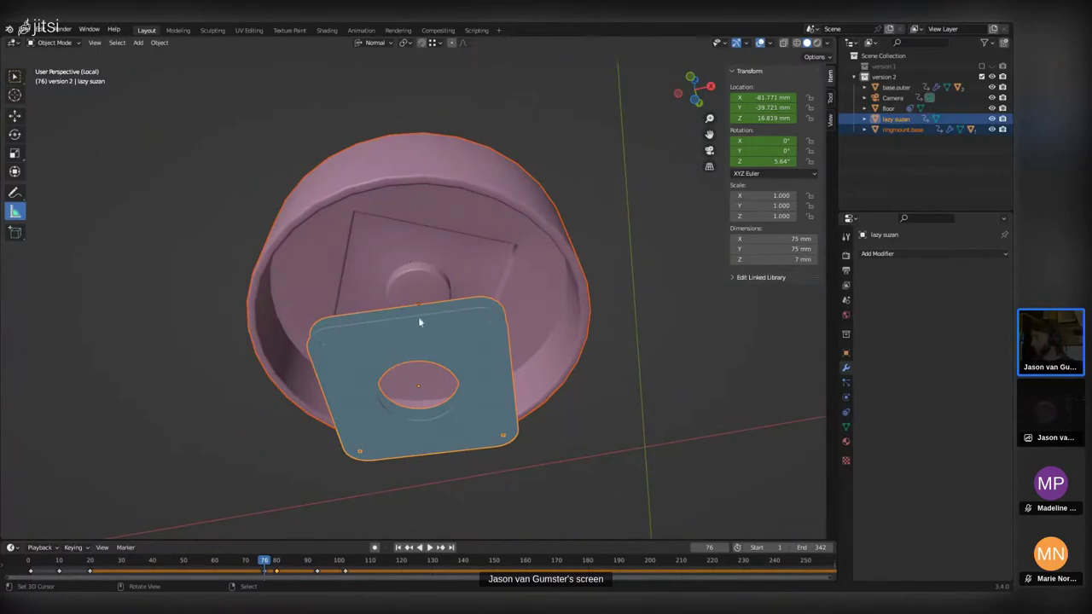
middle_drag(415, 329, 342, 366)
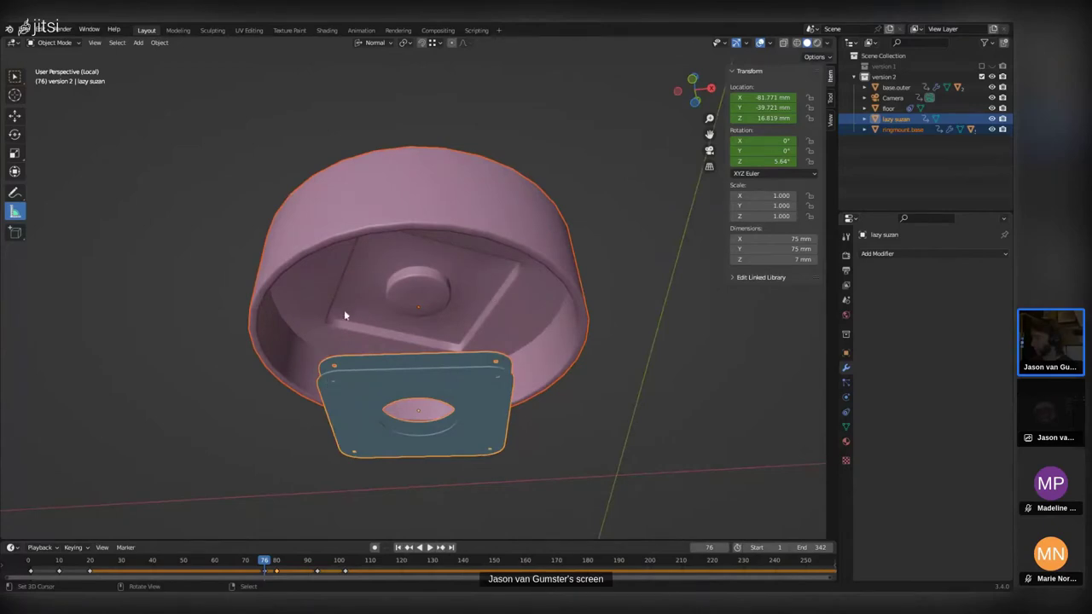
middle_drag(338, 375, 354, 424)
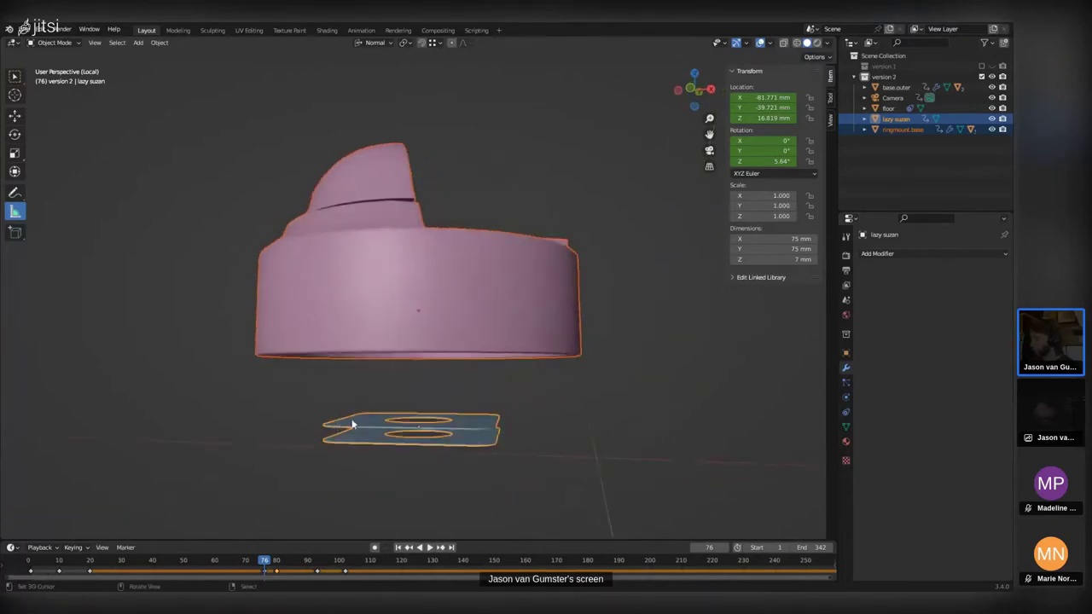
key(KP_Divide)
Select the inner base too and isolate it with the ring mount and plate in Local View.
click(366, 338)
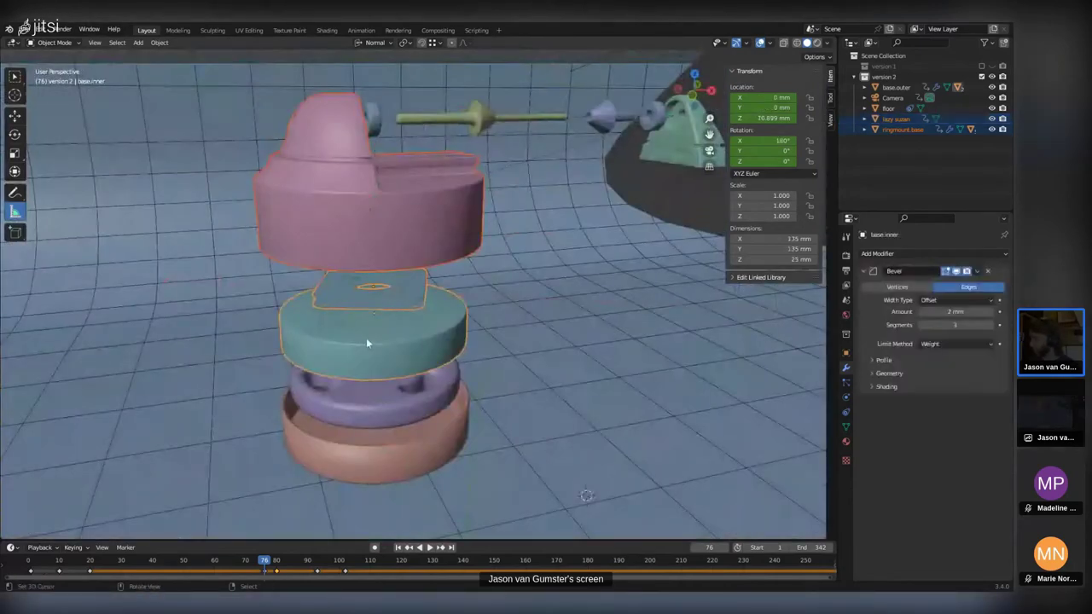
key(KP_Divide)
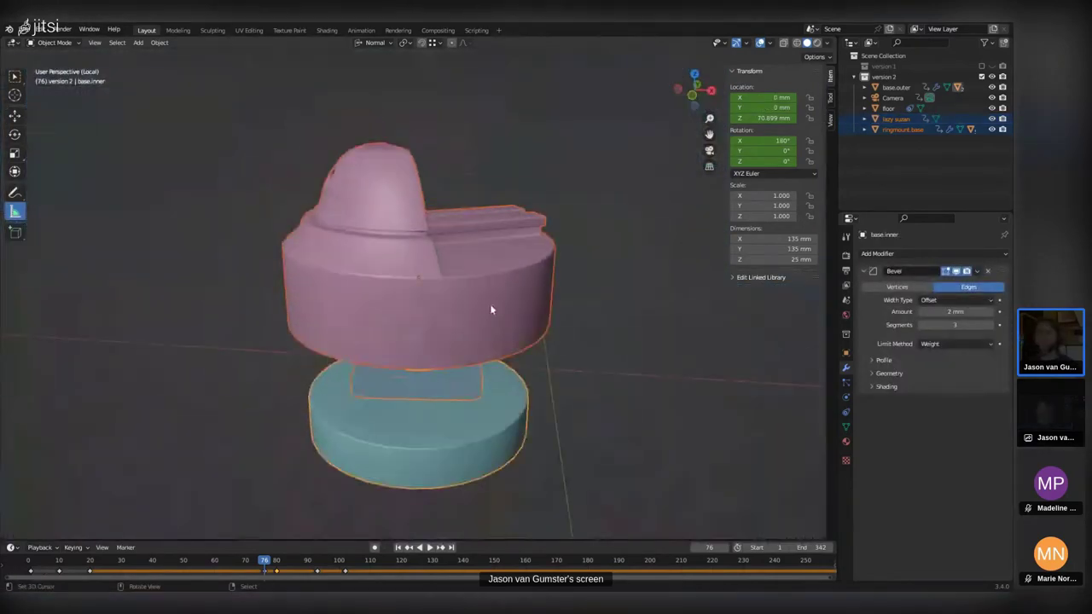
mouse_move(492, 307)
middle_down()
mouse_move(482, 271)
mouse_move(473, 313)
middle_up()
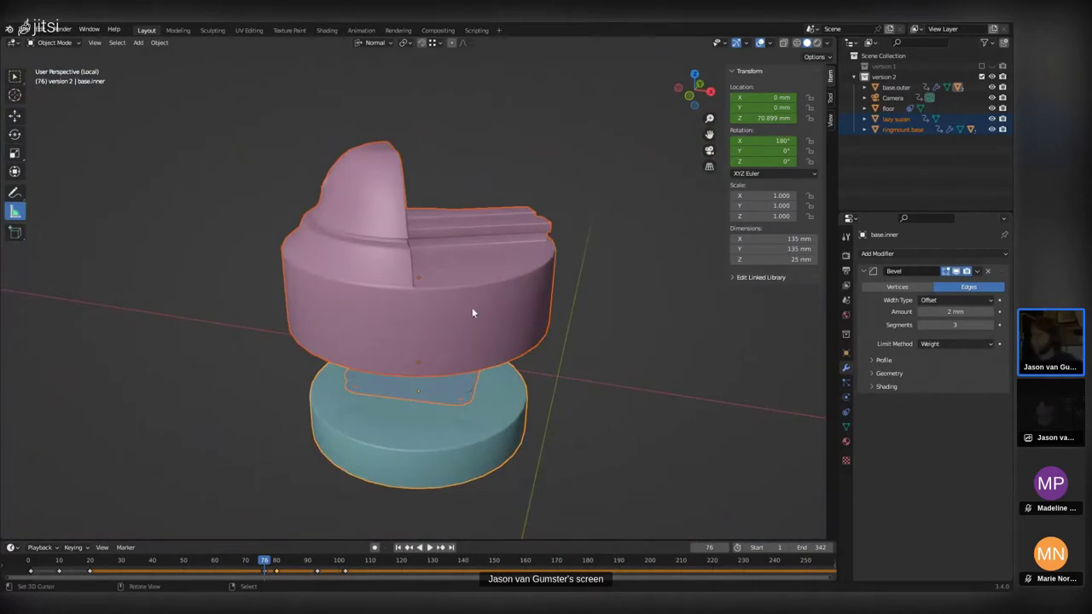
mouse_move(473, 308)
middle_down()
mouse_move(475, 328)
mouse_move(478, 302)
middle_up()
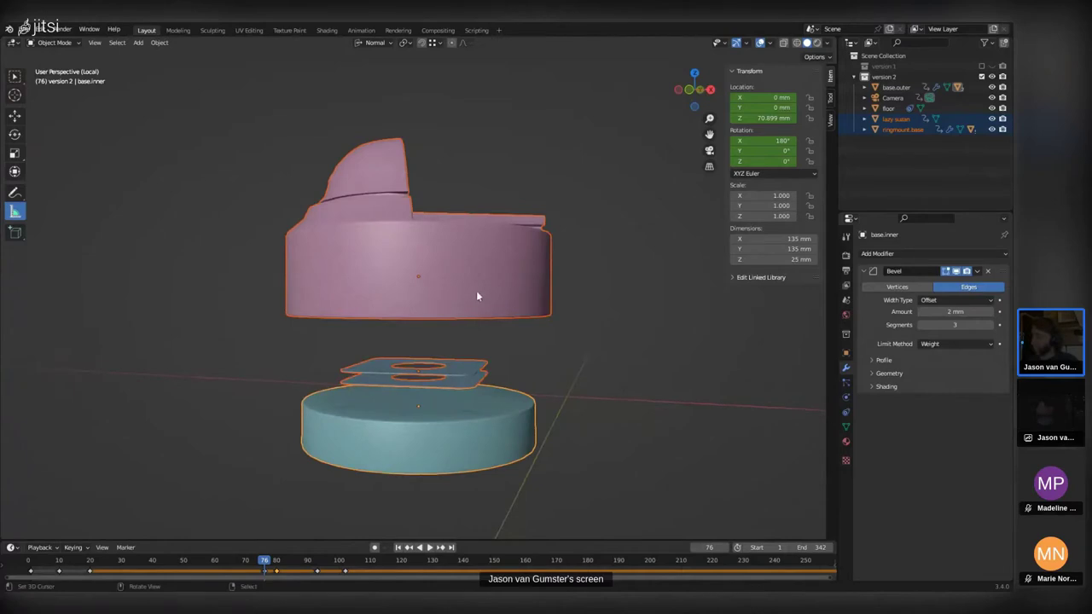
middle_drag(459, 301, 441, 349)
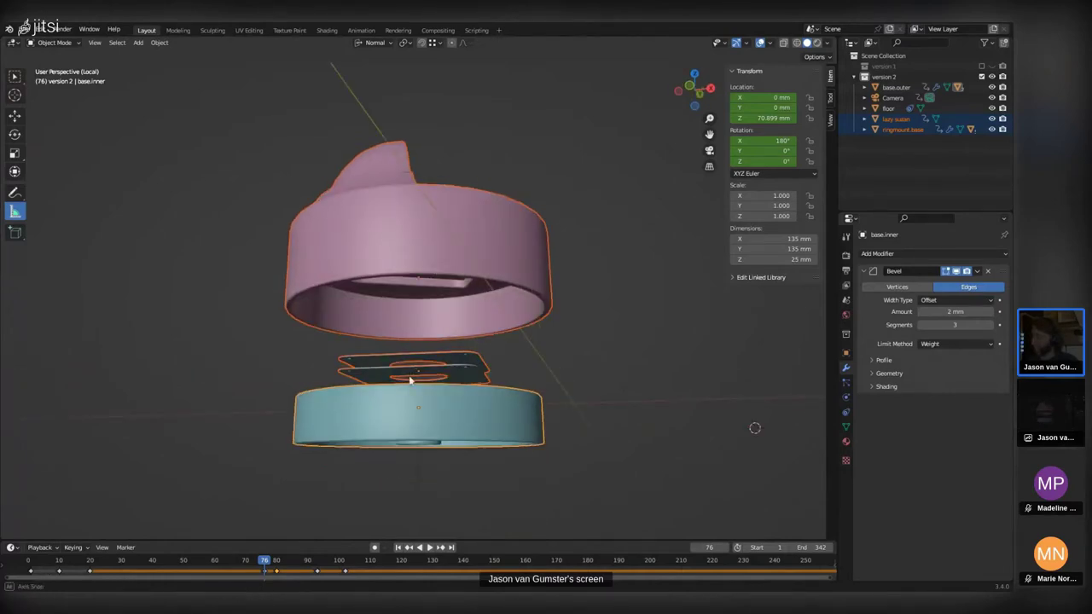
middle_drag(410, 378, 399, 393)
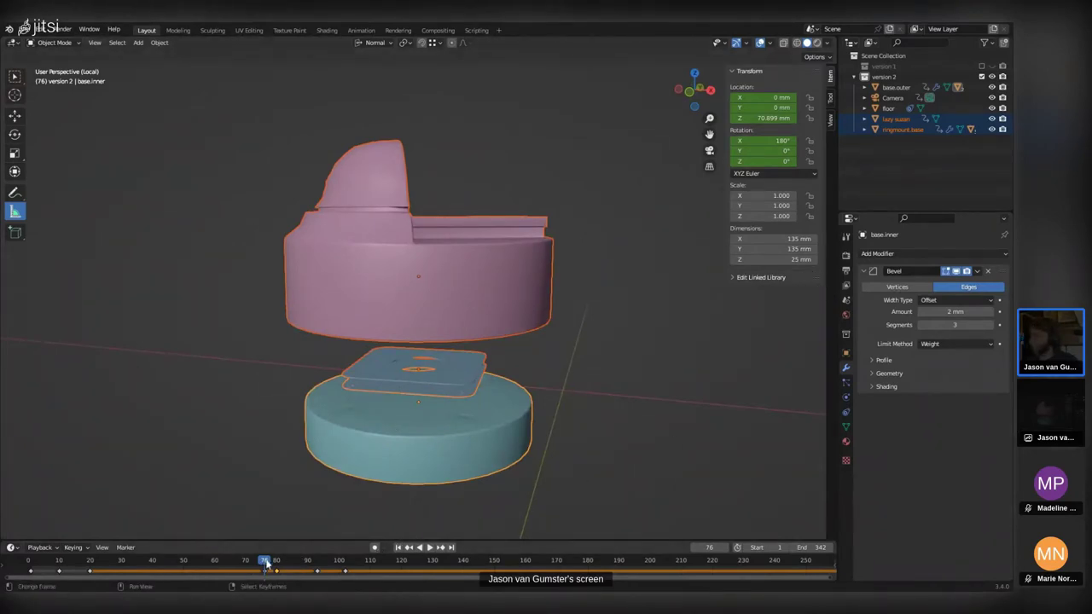
Play the assembly animation, scrub back to frame 78, then stop around frame 106.
key(space)
drag(386, 568, 270, 565)
key(space)
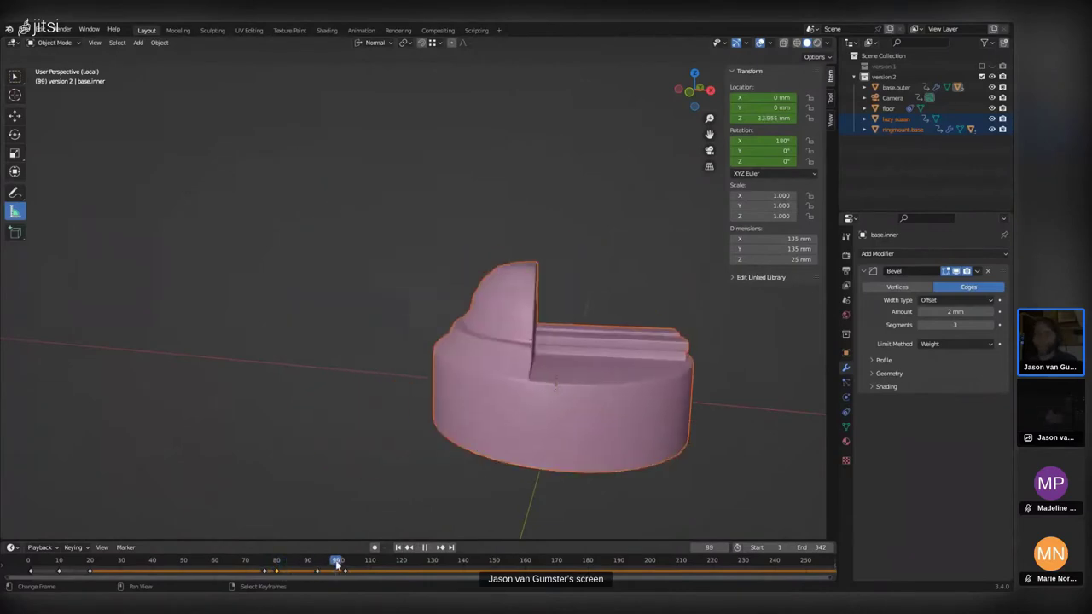
key(space)
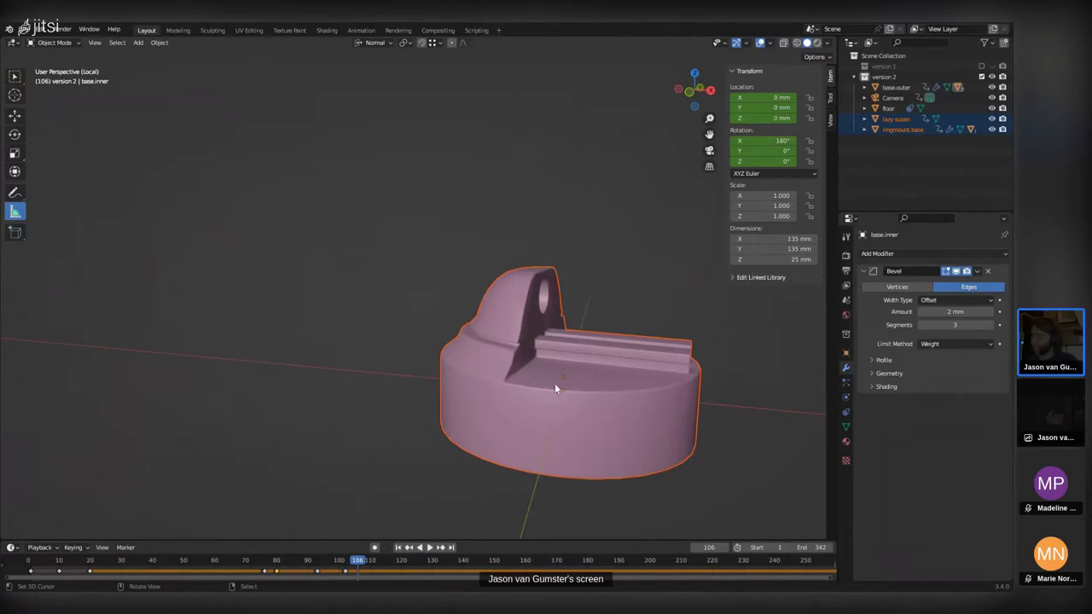
Jump back to keyframe 76, then settle the animation on frame 79 with a side-on view.
middle_drag(554, 389, 413, 335)
key(Down)
key(Down)
key(Down)
key(Down)
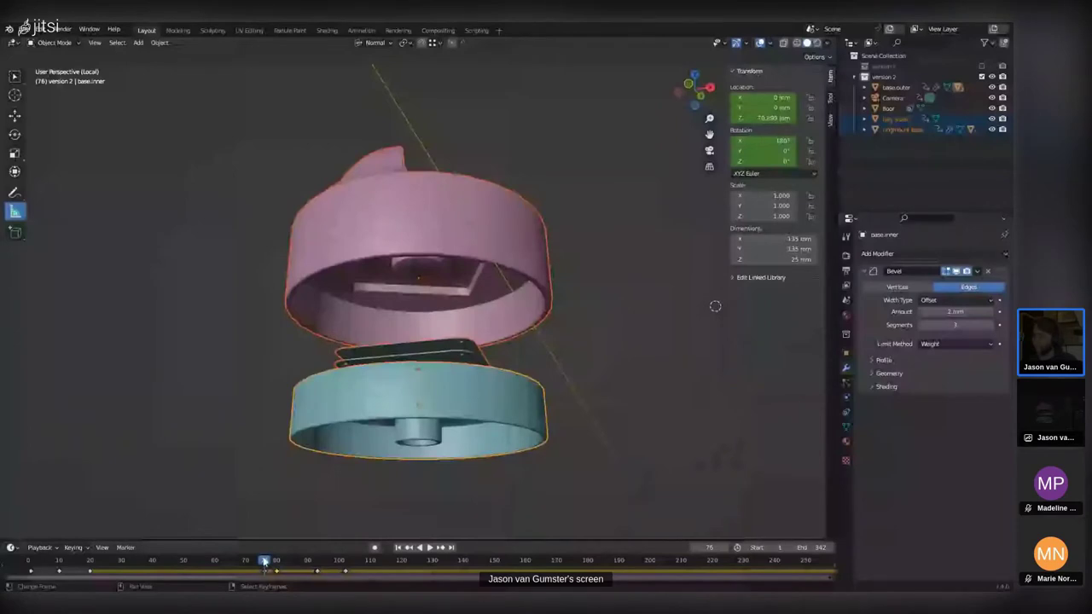
drag(265, 561, 354, 561)
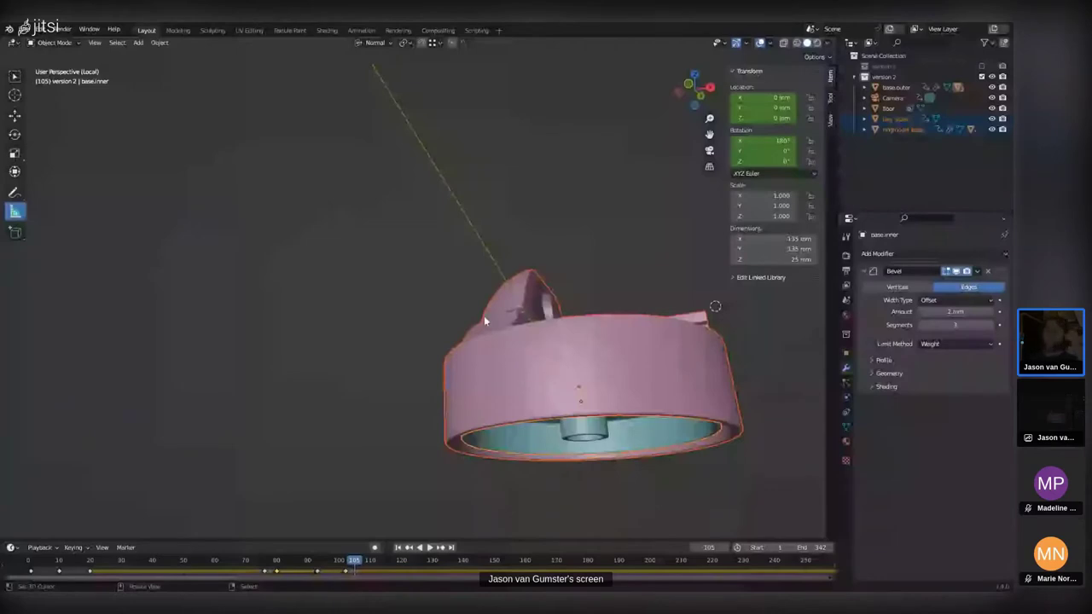
click(274, 562)
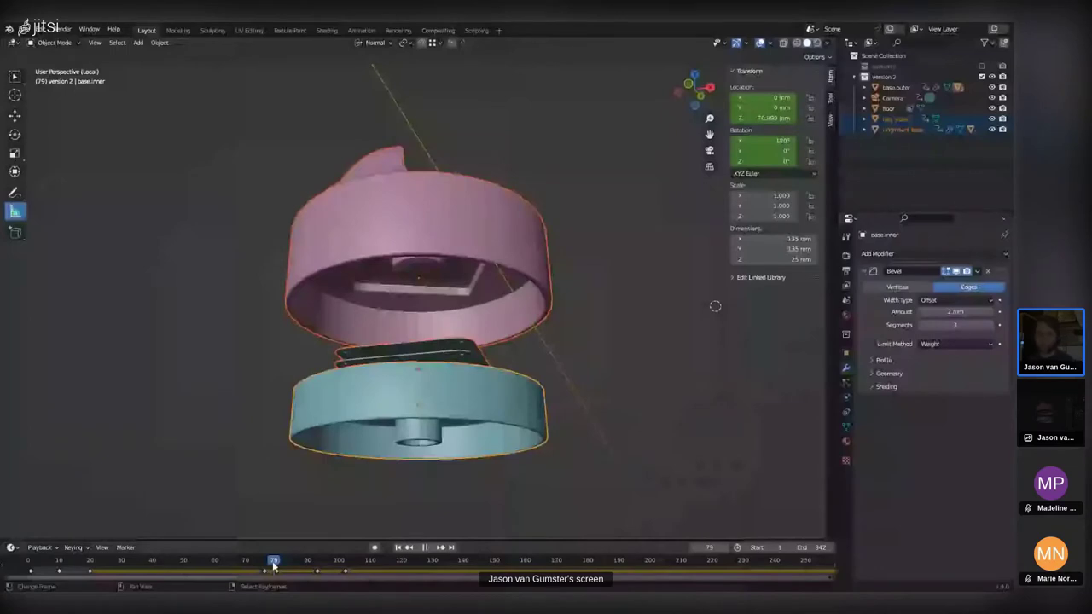
middle_drag(397, 255, 398, 311)
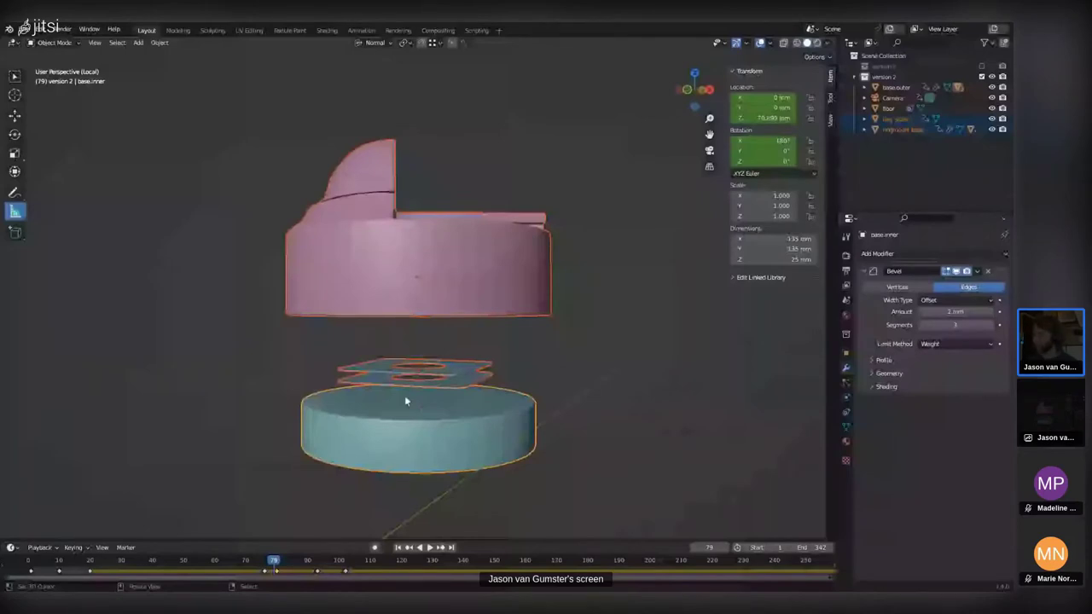
middle_drag(405, 395, 424, 266)
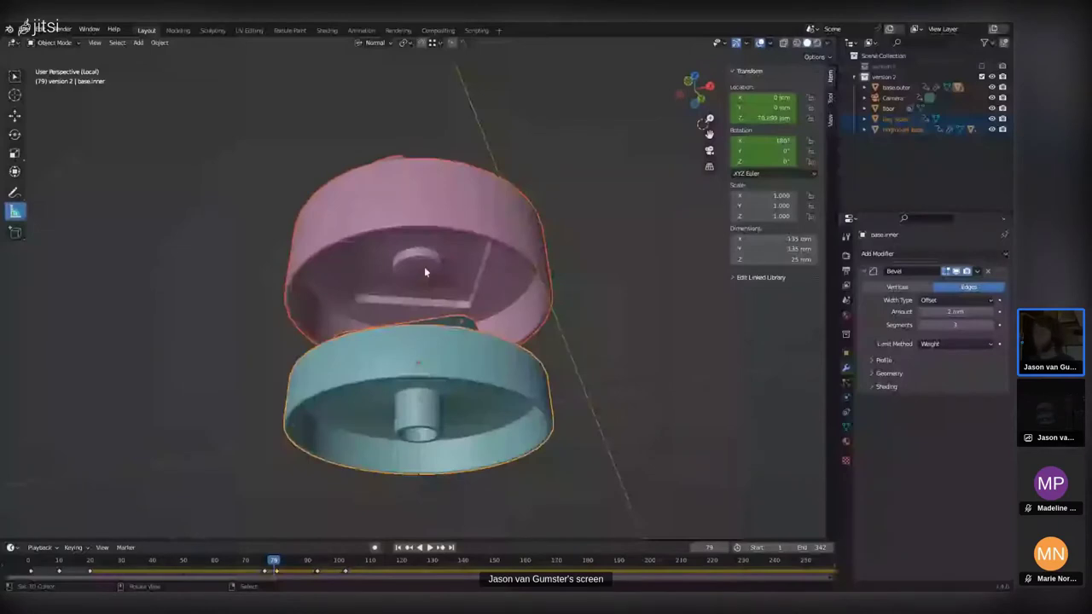
middle_drag(425, 273, 424, 313)
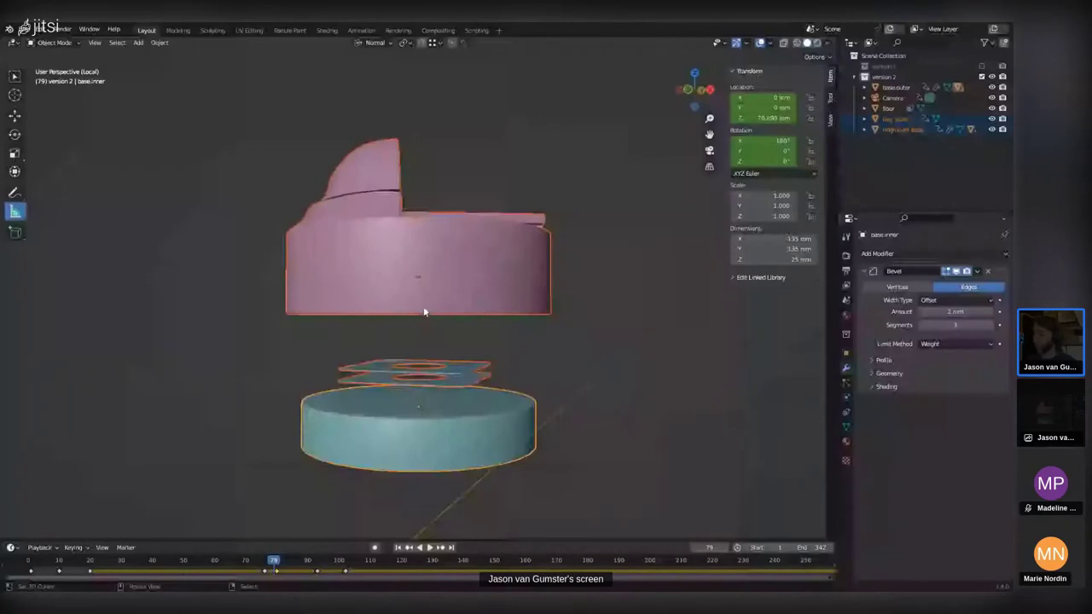
middle_drag(424, 312, 400, 286)
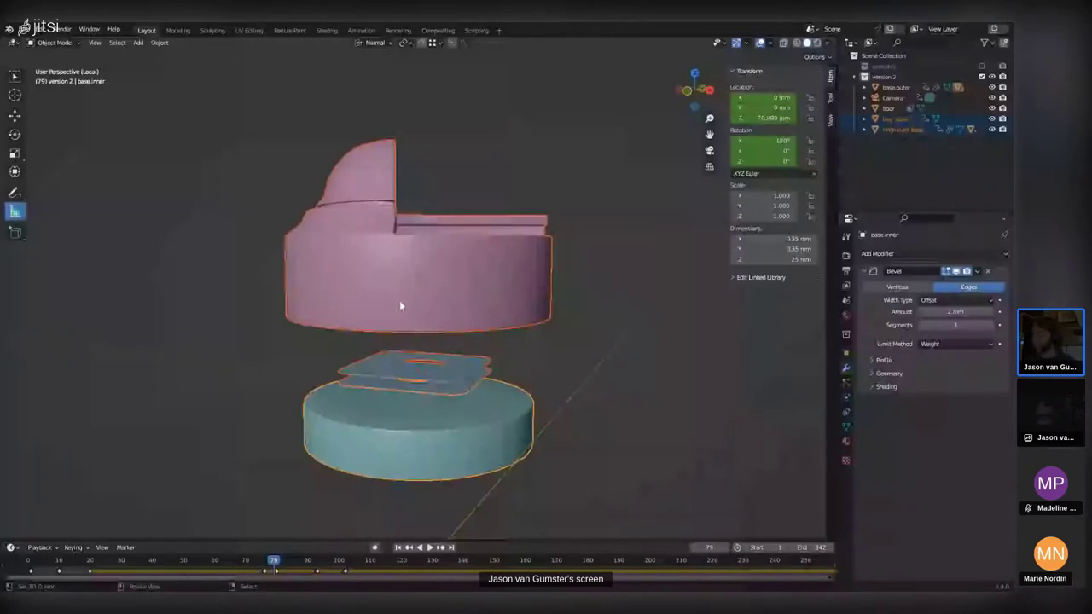
middle_drag(399, 304, 440, 312)
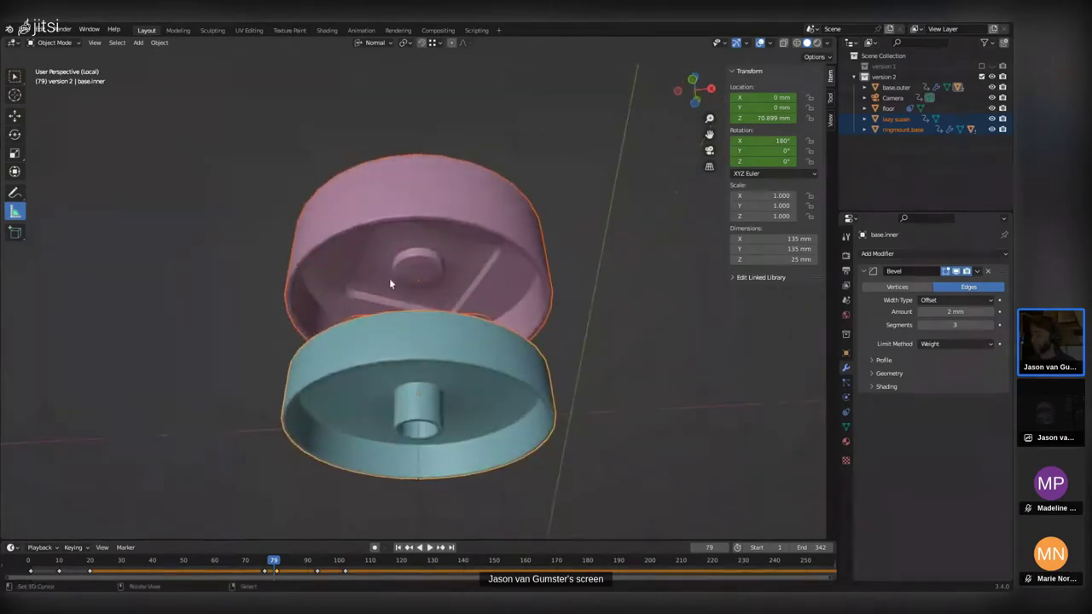
middle_drag(409, 261, 410, 347)
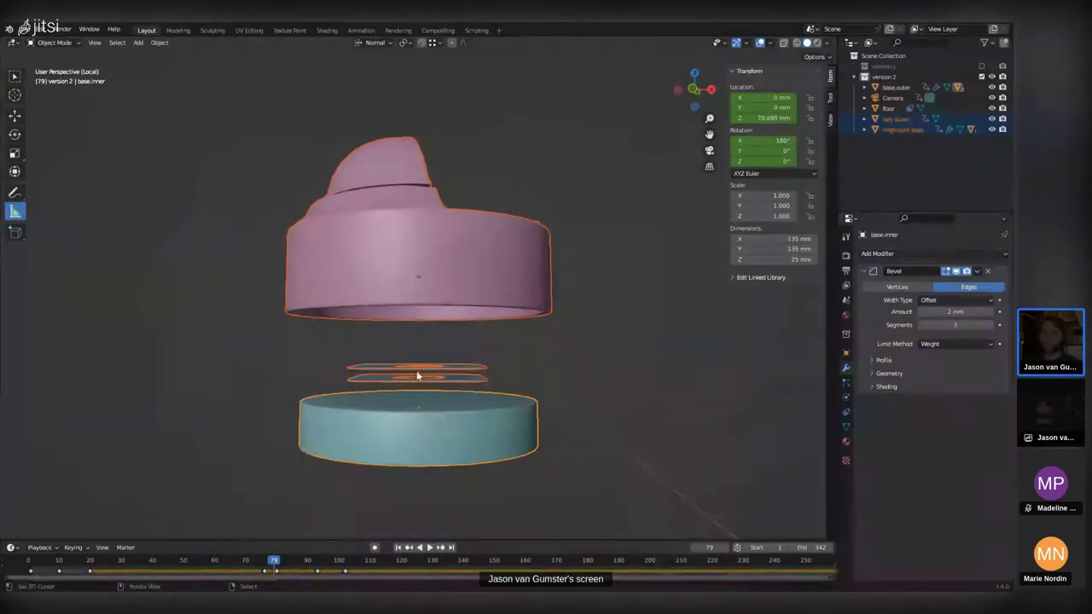
middle_drag(428, 324, 406, 284)
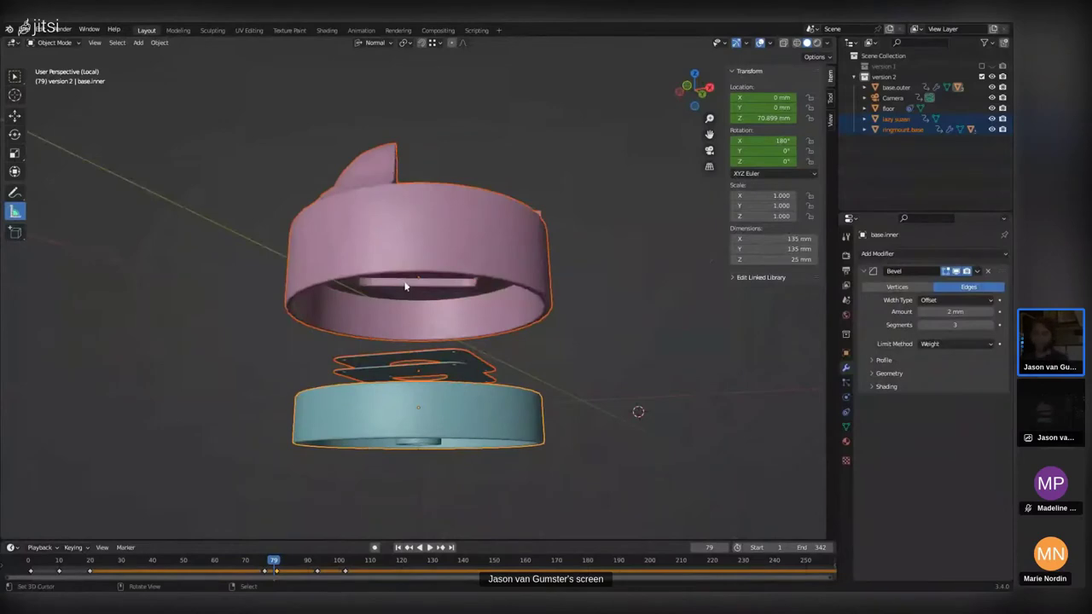
mouse_move(408, 290)
middle_down()
mouse_move(420, 244)
mouse_move(409, 333)
mouse_move(427, 347)
mouse_move(442, 335)
middle_up()
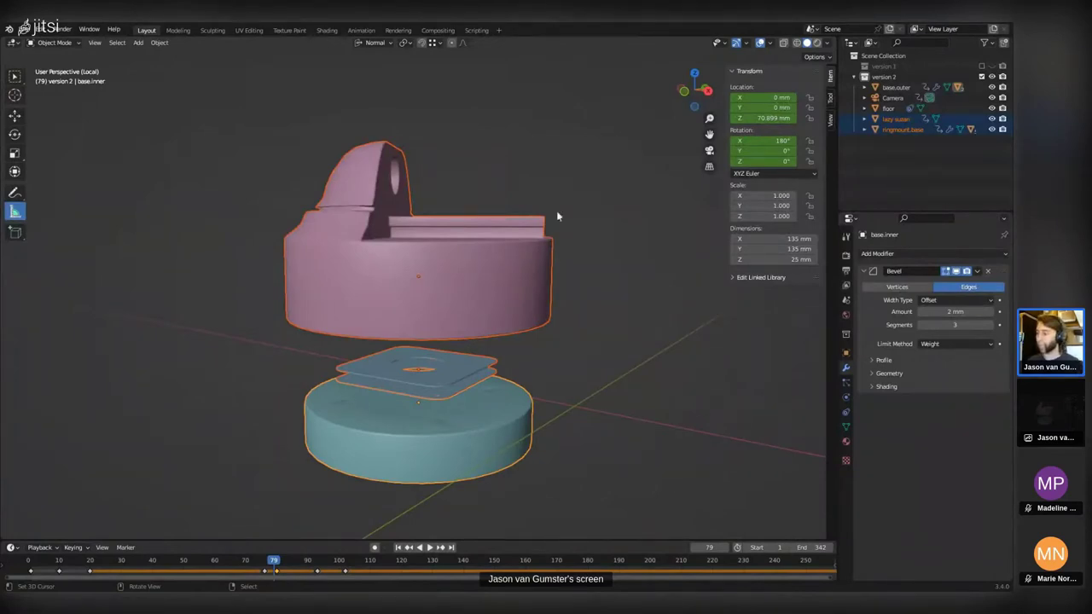
middle_drag(440, 217, 431, 236)
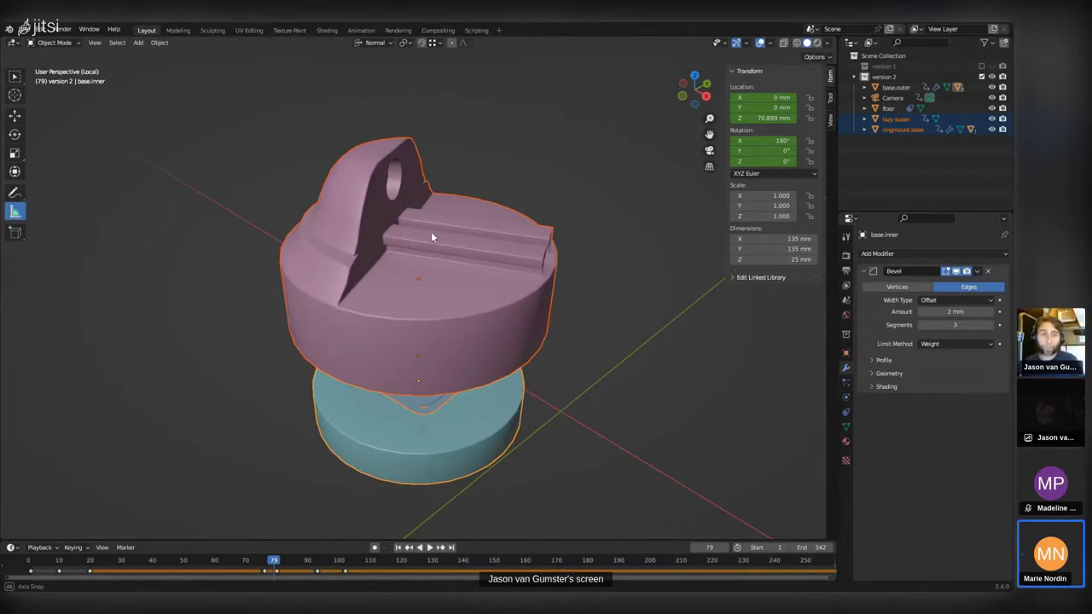
middle_drag(431, 237, 425, 249)
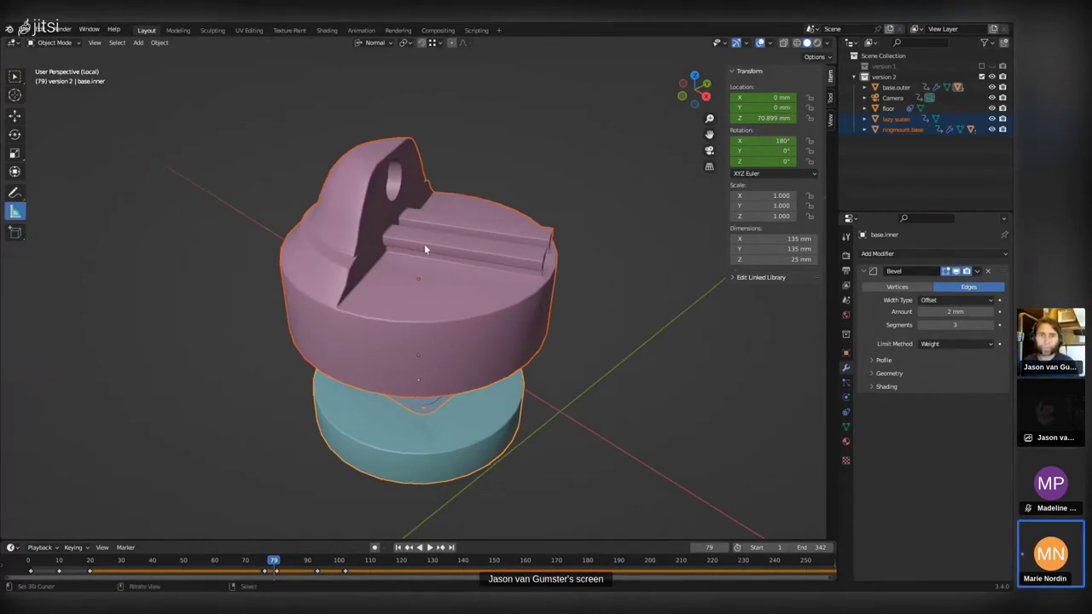
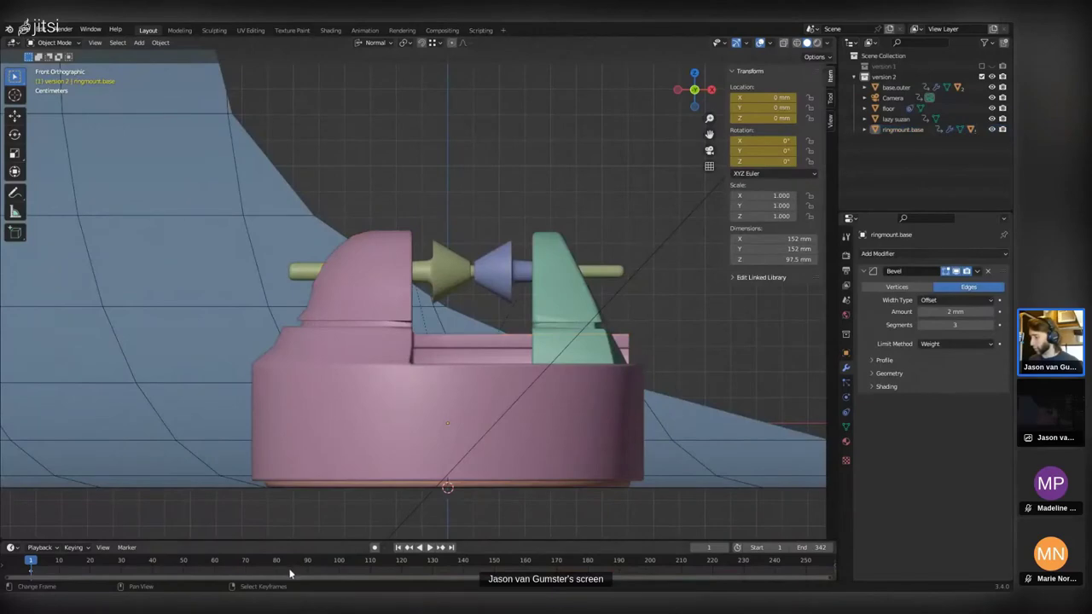
Play the assembly animation, then scrub back to frame 70 for the exploded layout.
click(323, 575)
key(space)
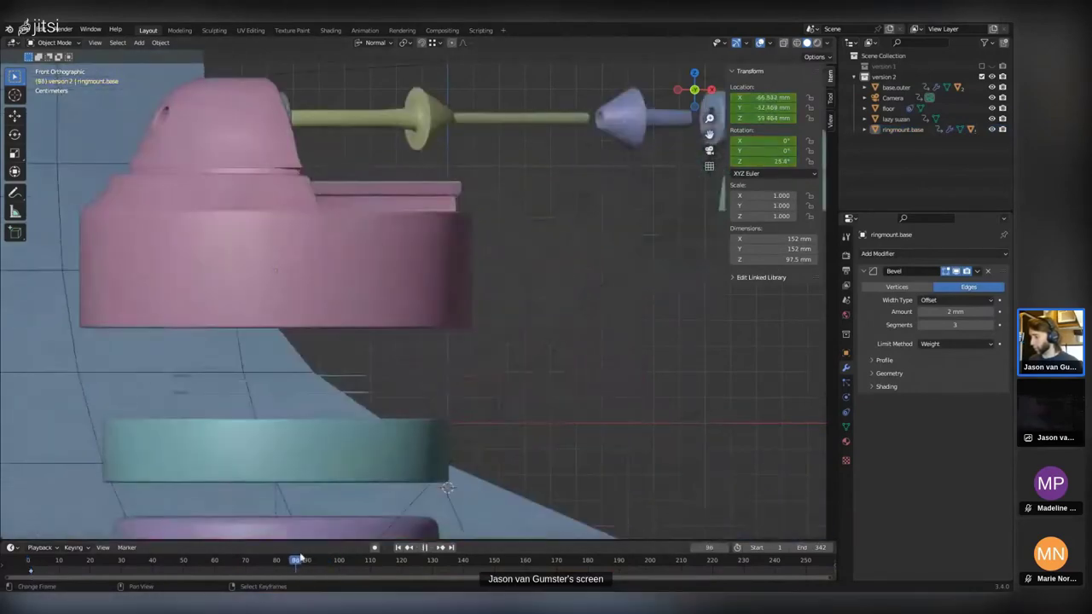
key(Escape)
middle_drag(386, 302, 320, 515)
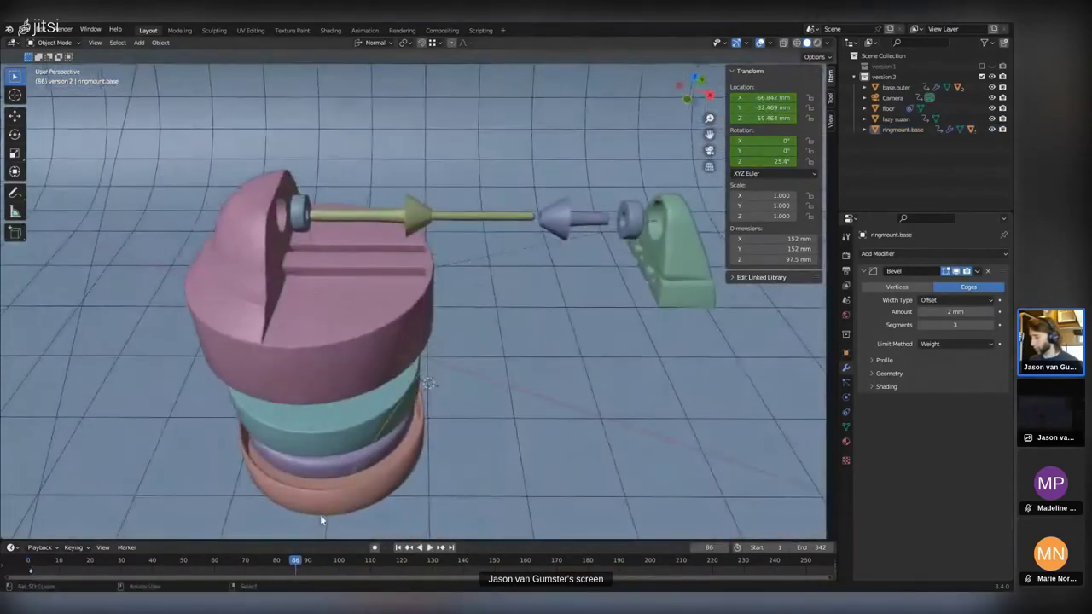
click(299, 571)
click(363, 361)
drag(314, 572, 246, 571)
middle_drag(387, 328, 395, 288)
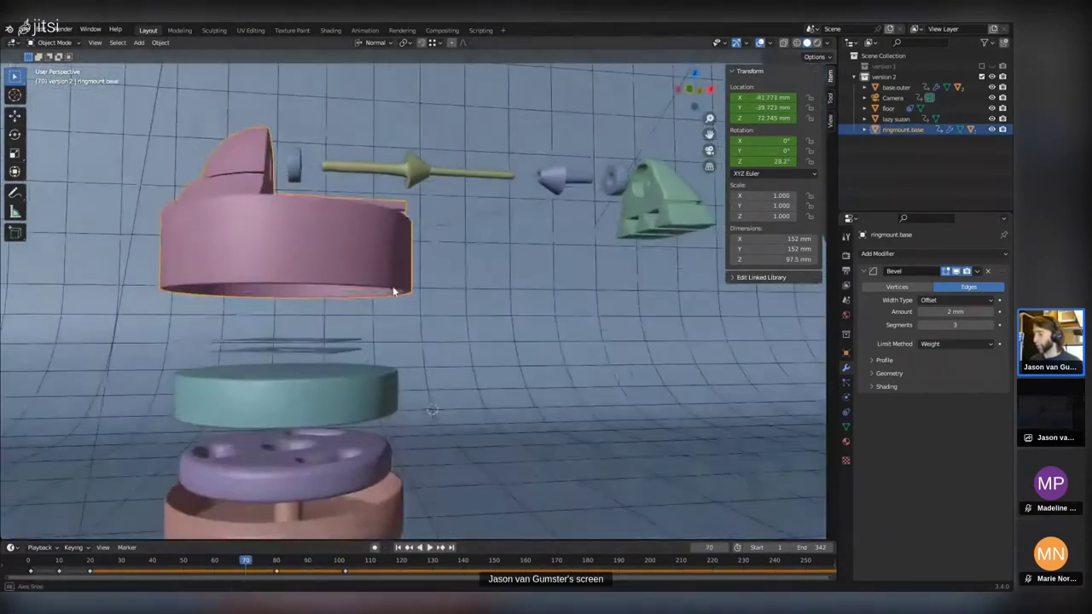
Select the pink ringmount.base and isolate it in Local View.
click(298, 343)
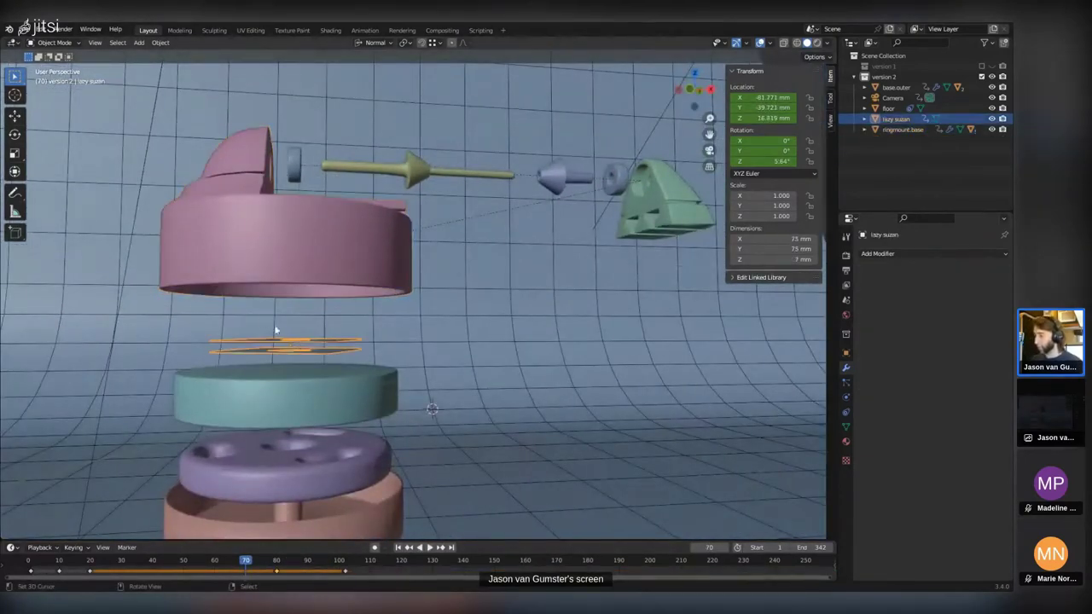
middle_drag(274, 325, 401, 322)
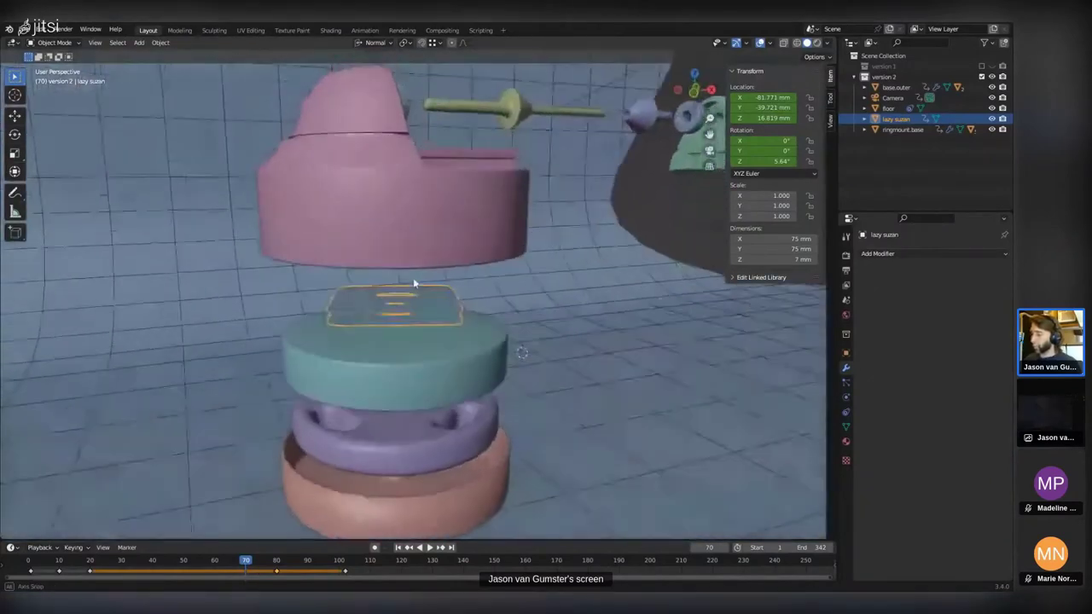
middle_drag(416, 229, 412, 241)
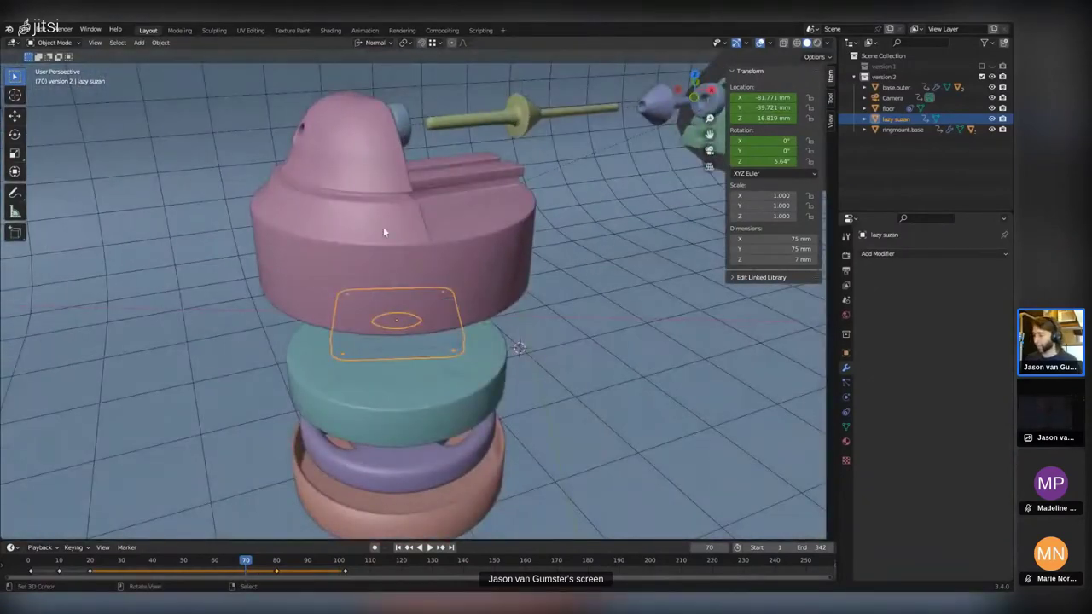
click(384, 231)
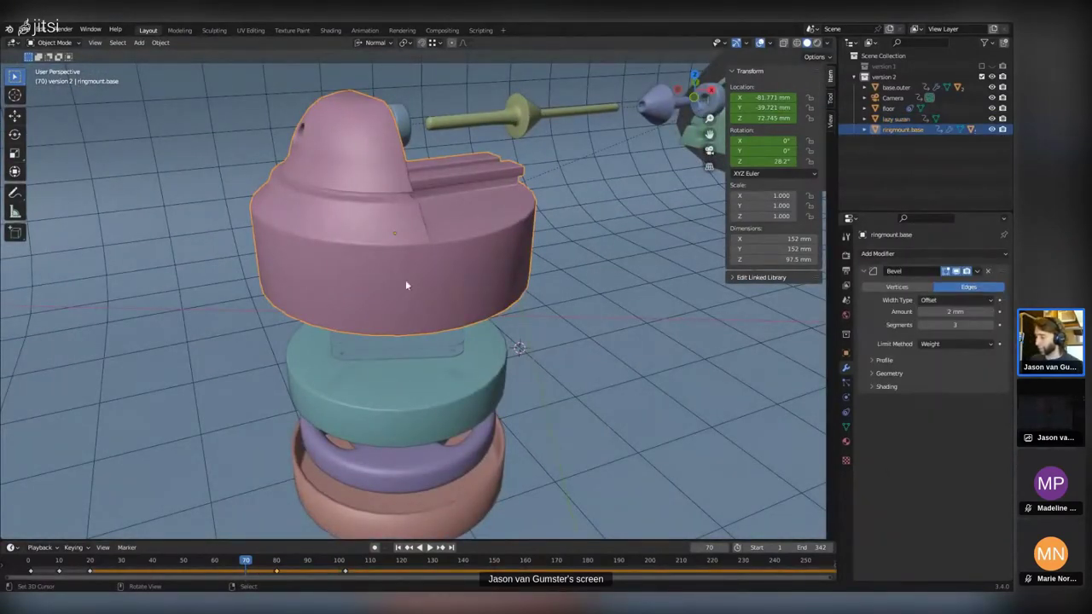
mouse_move(421, 296)
middle_down()
mouse_move(358, 307)
mouse_move(433, 304)
middle_up()
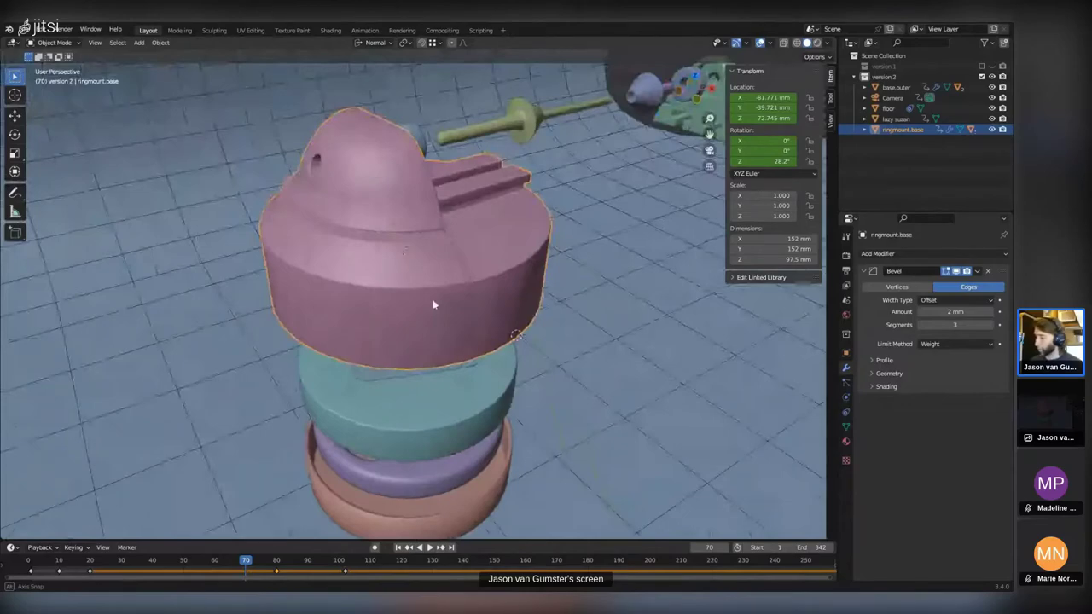
middle_drag(433, 304, 348, 325)
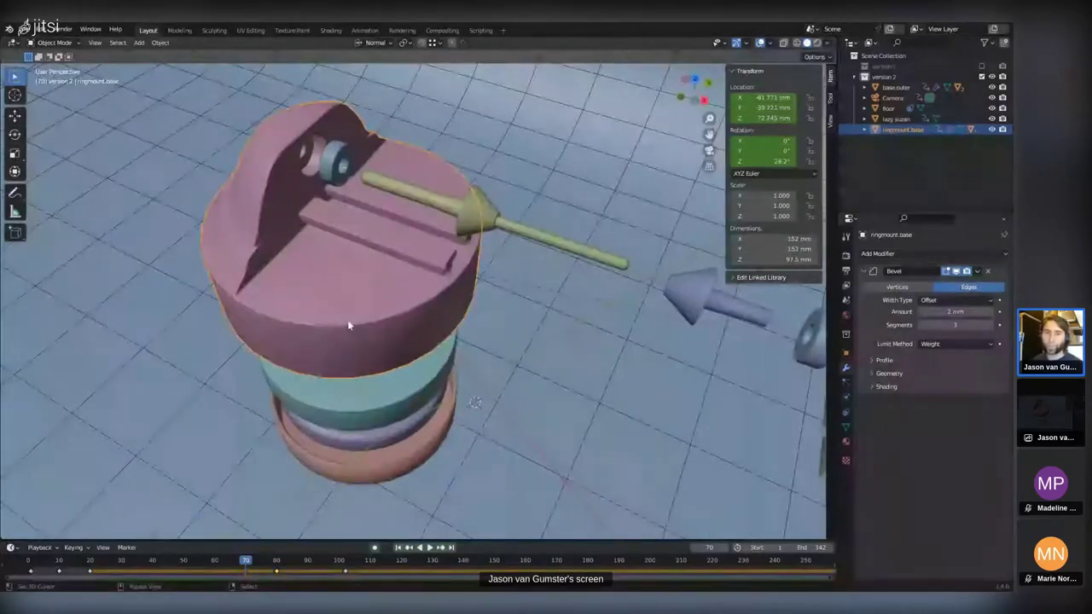
key(KP_Divide)
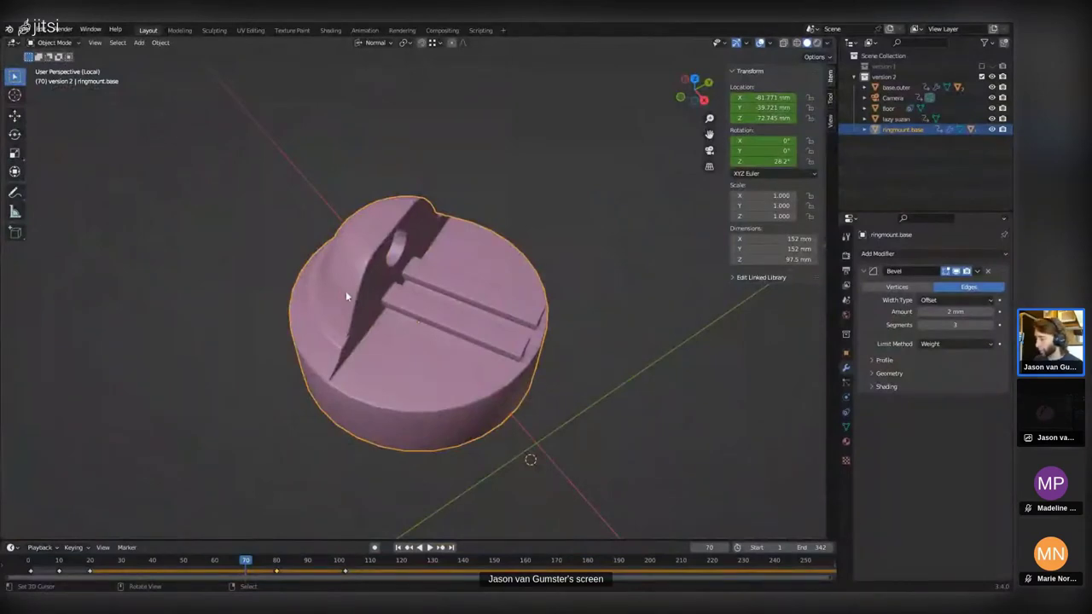
middle_drag(345, 296, 377, 394)
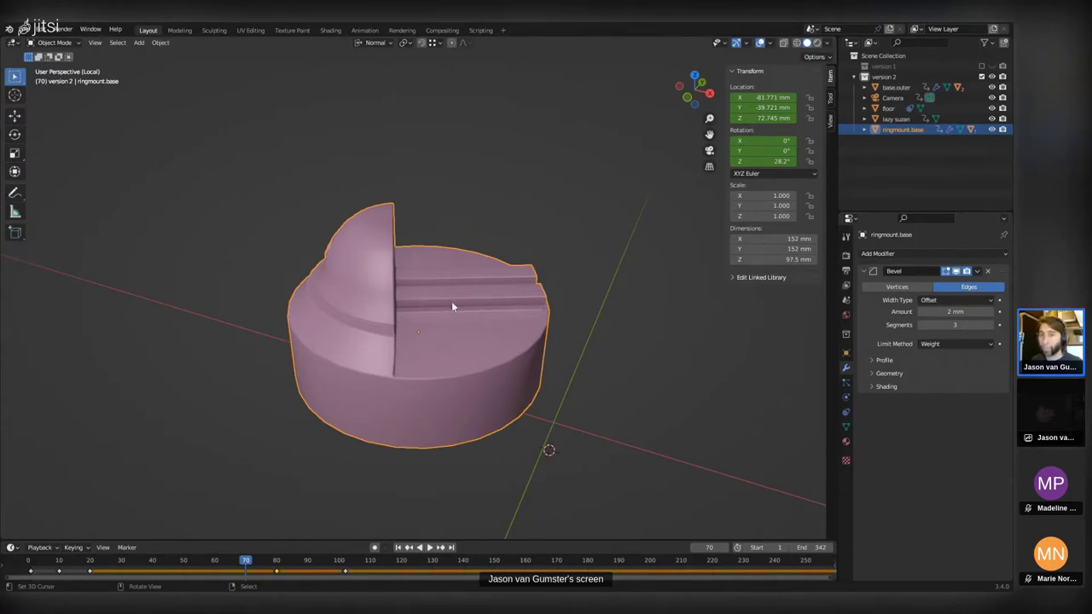
middle_drag(451, 301, 467, 338)
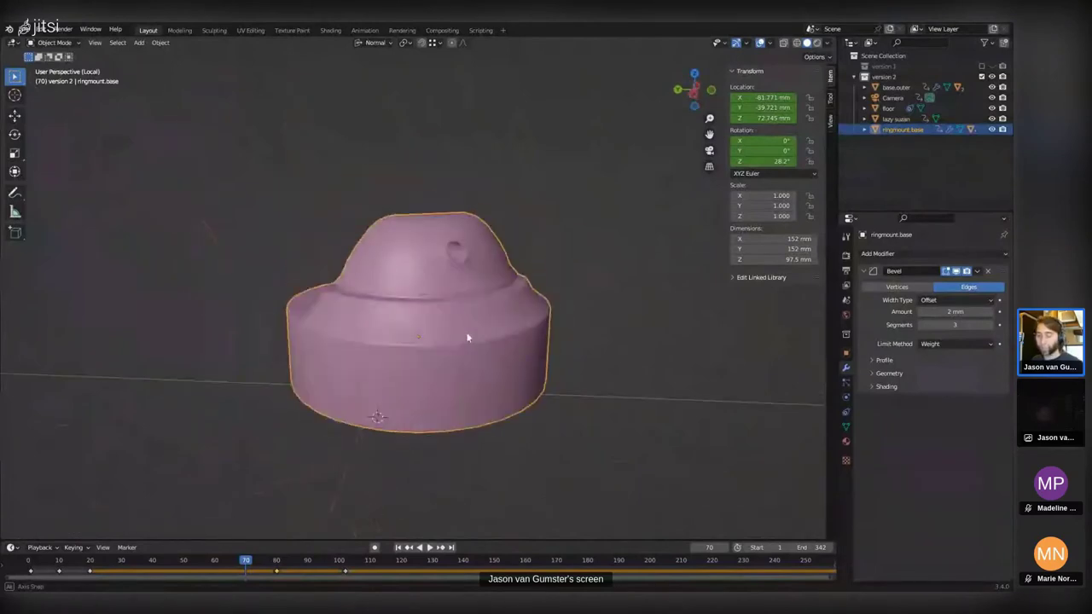
middle_drag(468, 338, 410, 306)
scroll(410, 306, up, 5)
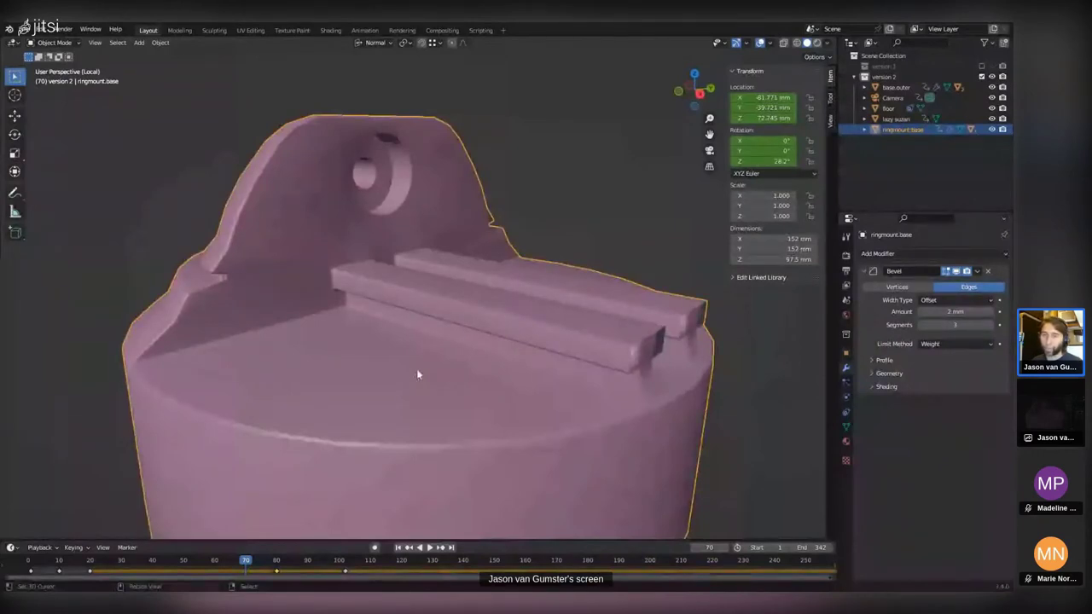
middle_drag(416, 369, 493, 265)
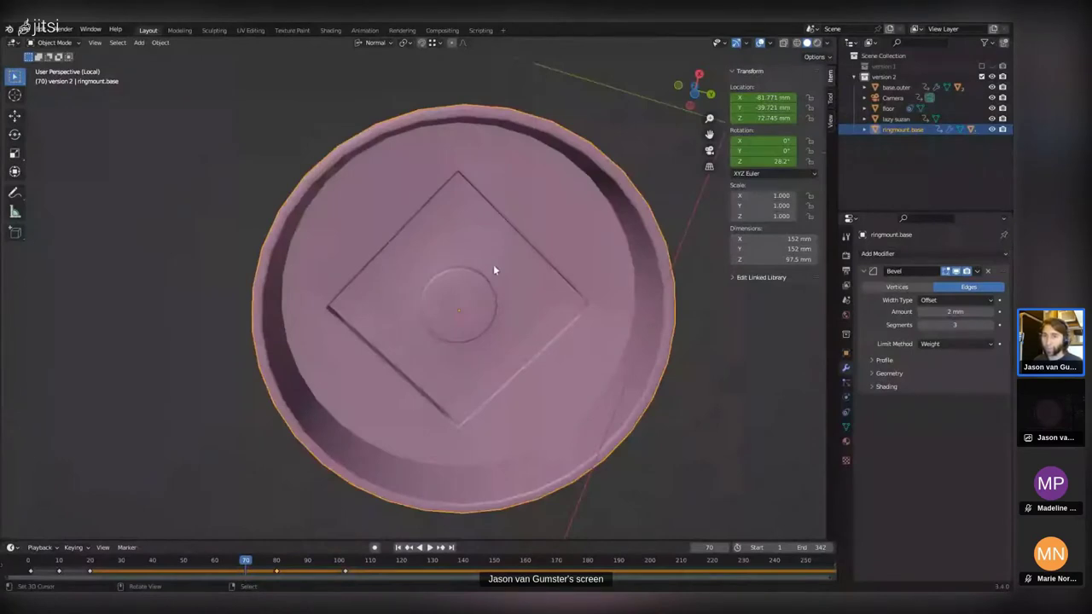
middle_drag(493, 270, 529, 295)
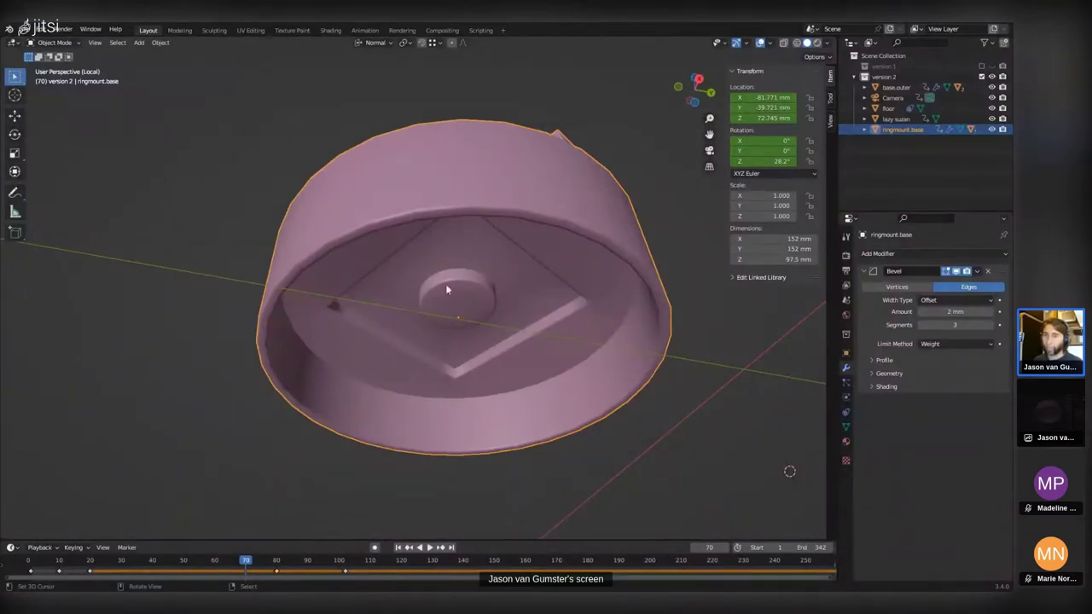
middle_drag(446, 286, 342, 352)
middle_drag(407, 334, 434, 434)
scroll(428, 386, up, 3)
middle_drag(428, 386, 463, 343)
scroll(463, 344, down, 3)
middle_drag(365, 350, 417, 252)
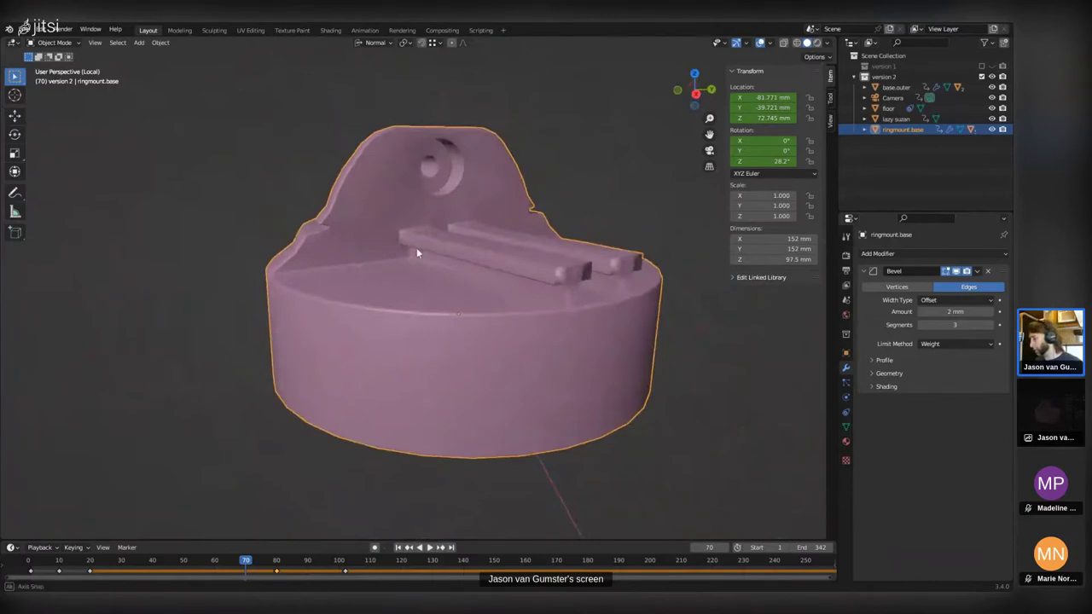
middle_drag(417, 253, 428, 299)
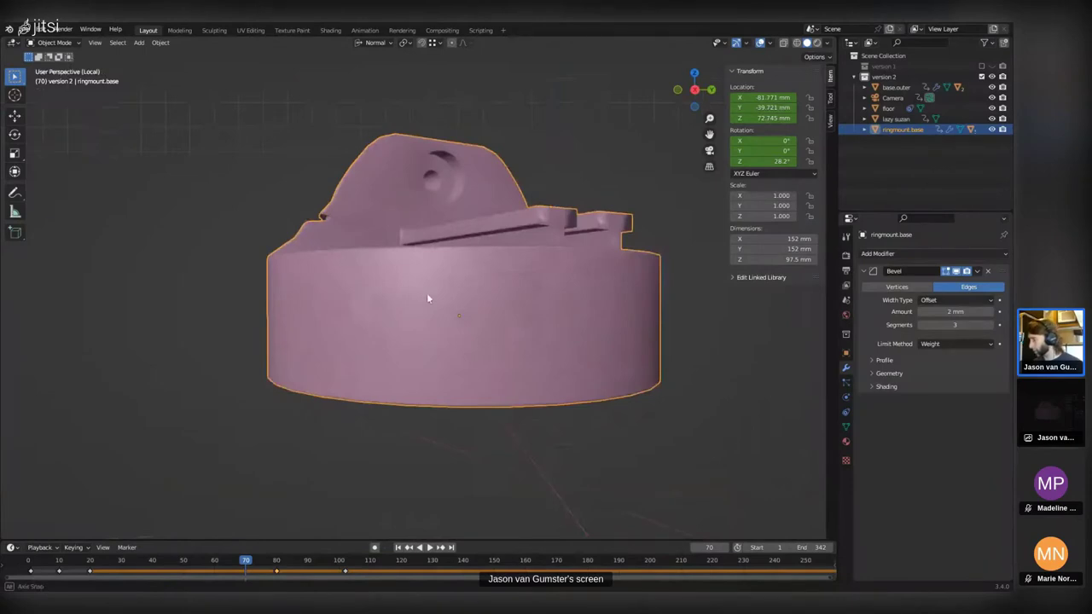
middle_drag(427, 293, 662, 102)
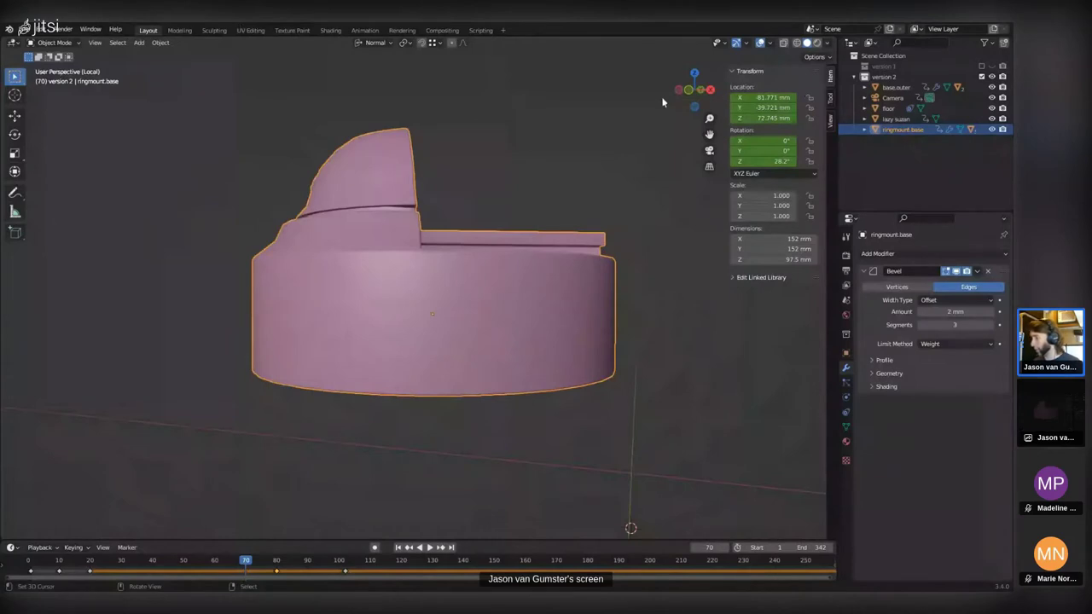
middle_drag(662, 101, 234, 238)
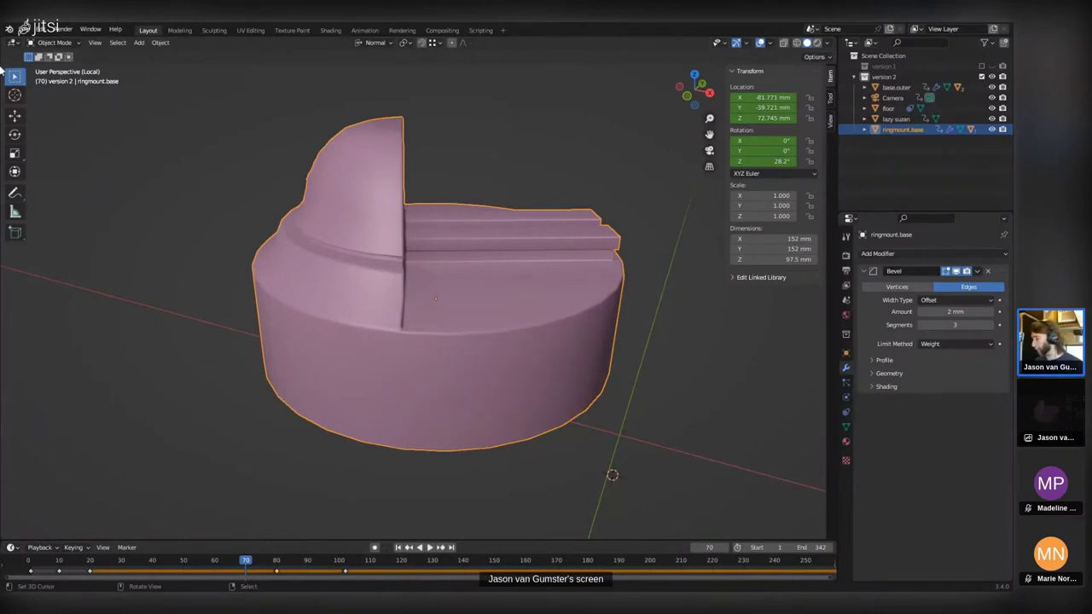
middle_drag(461, 324, 397, 241)
middle_drag(500, 307, 450, 324)
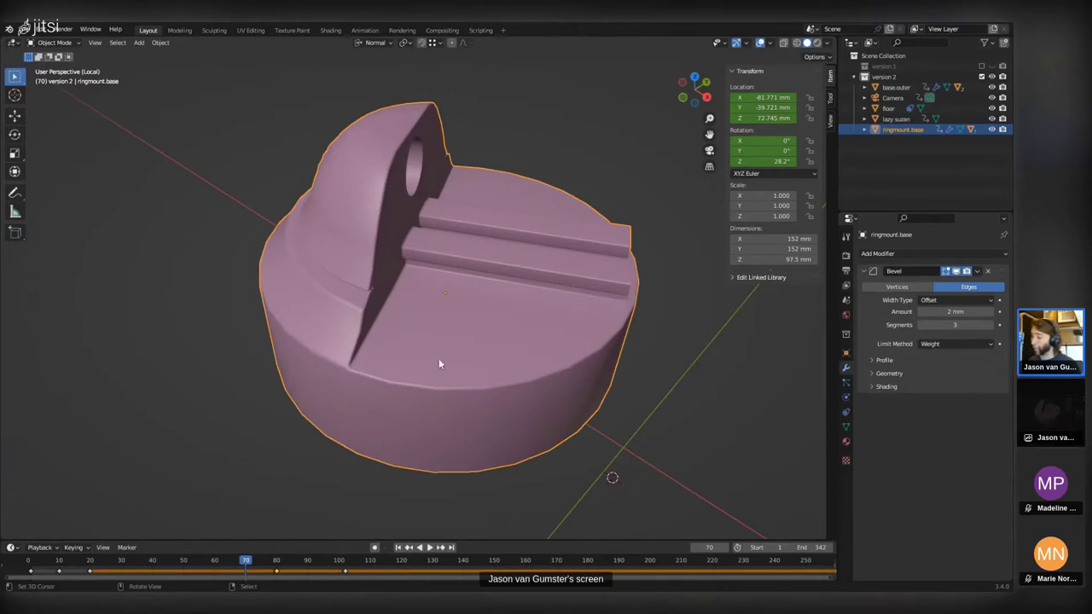
middle_drag(439, 364, 428, 268)
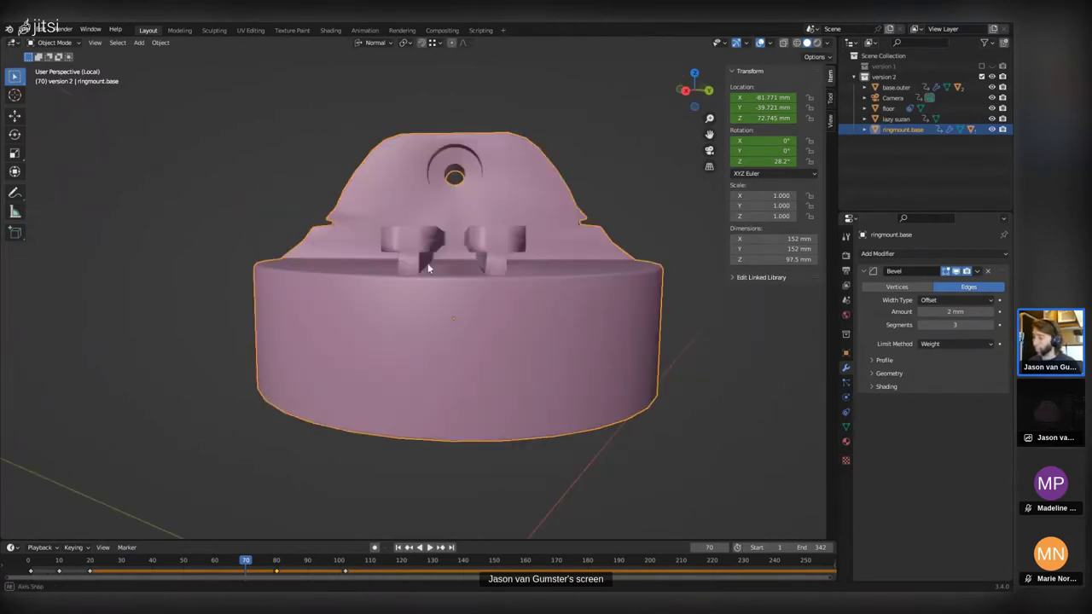
middle_drag(429, 268, 456, 291)
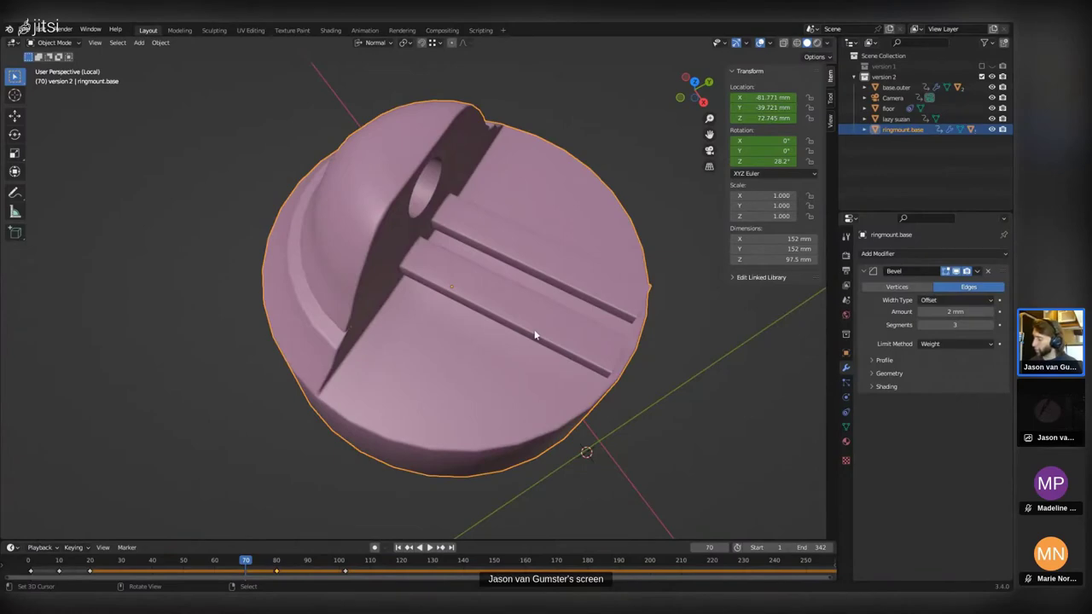
Isolate the green chuck and pink base together in Local View.
key(KP_Divide)
scroll(511, 316, down, 5)
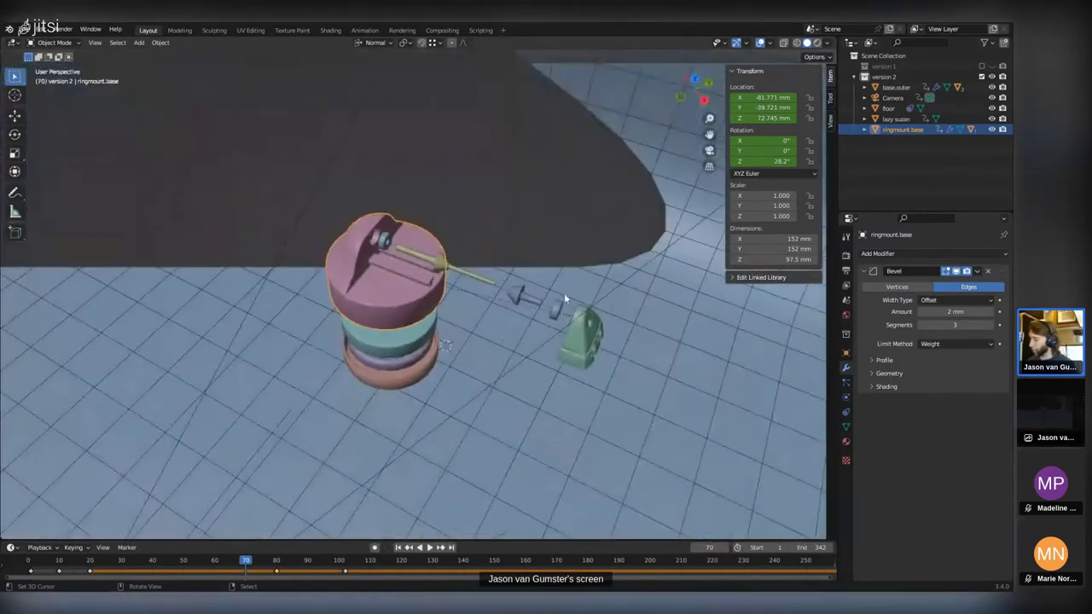
click(582, 345)
shift+click(403, 293)
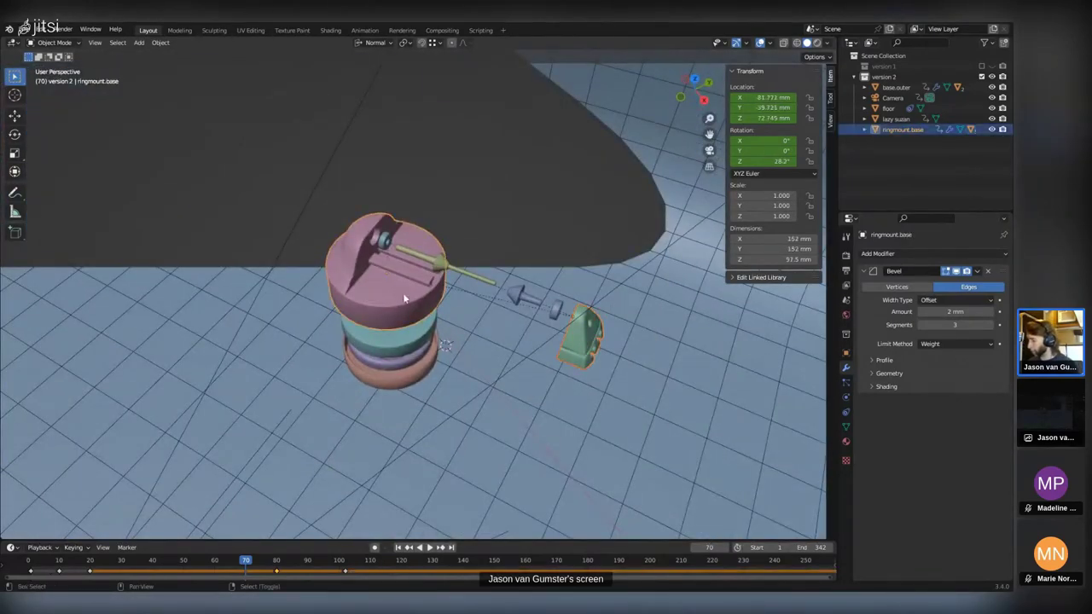
key(KP_Divide)
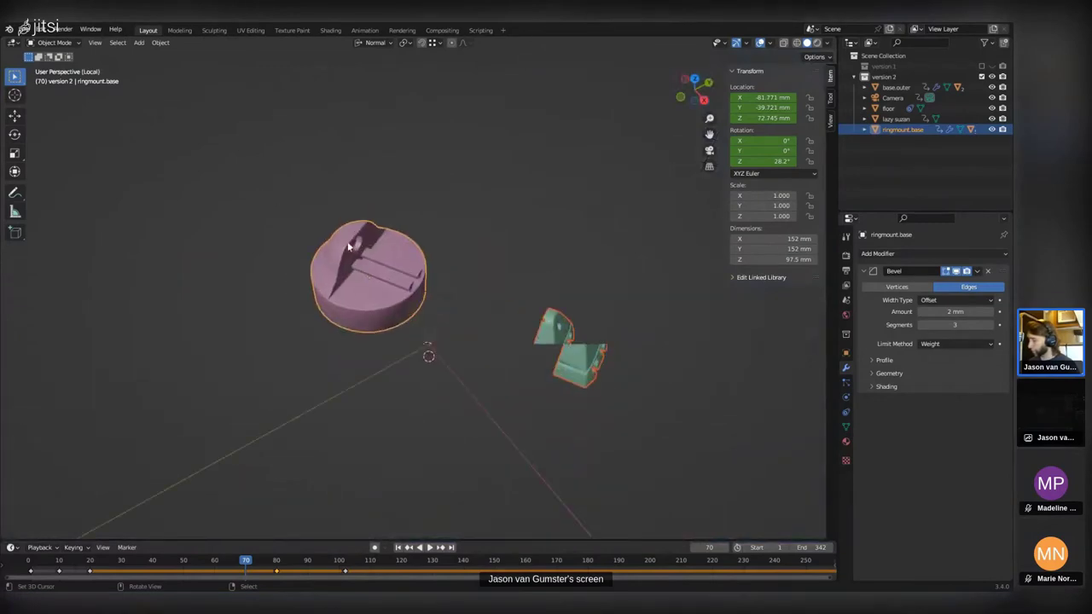
middle_drag(348, 247, 385, 268)
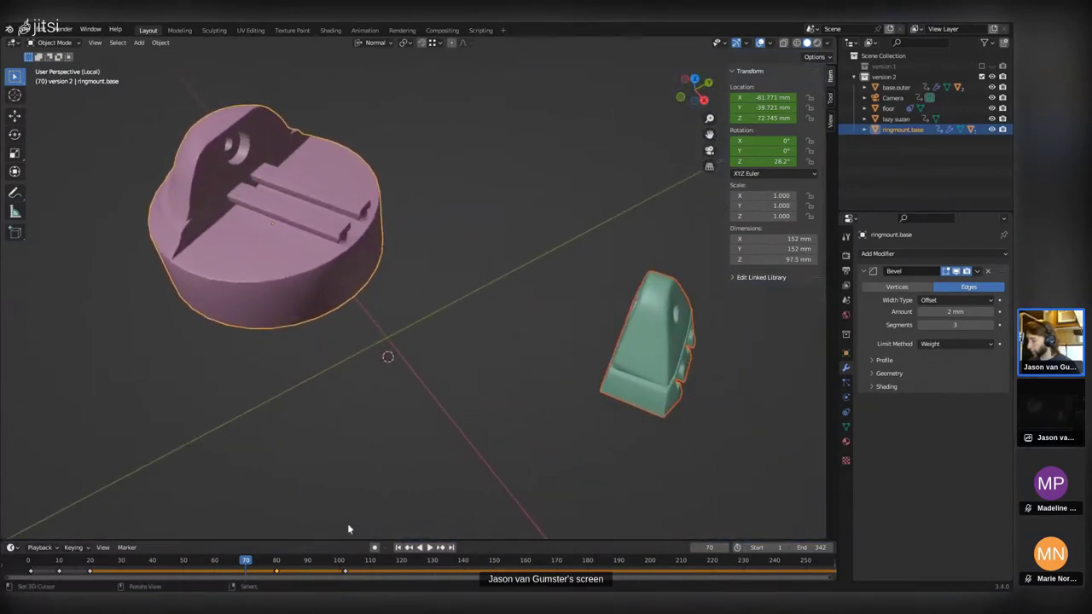
Play the animation, stop it, and step back to frame 1, viewed from the side.
key(ctrl+shift+space)
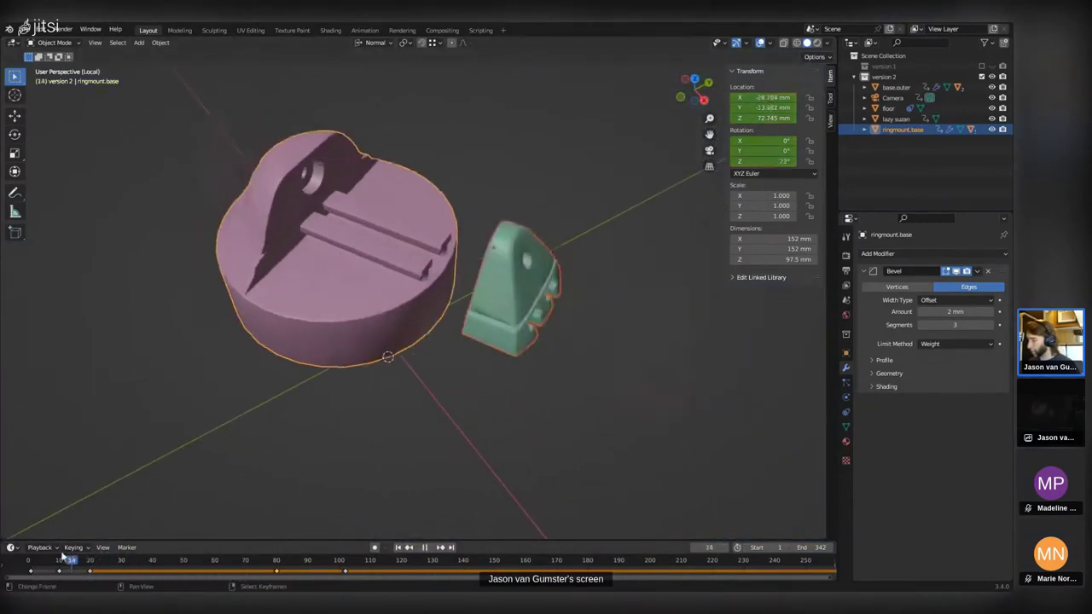
key(Escape)
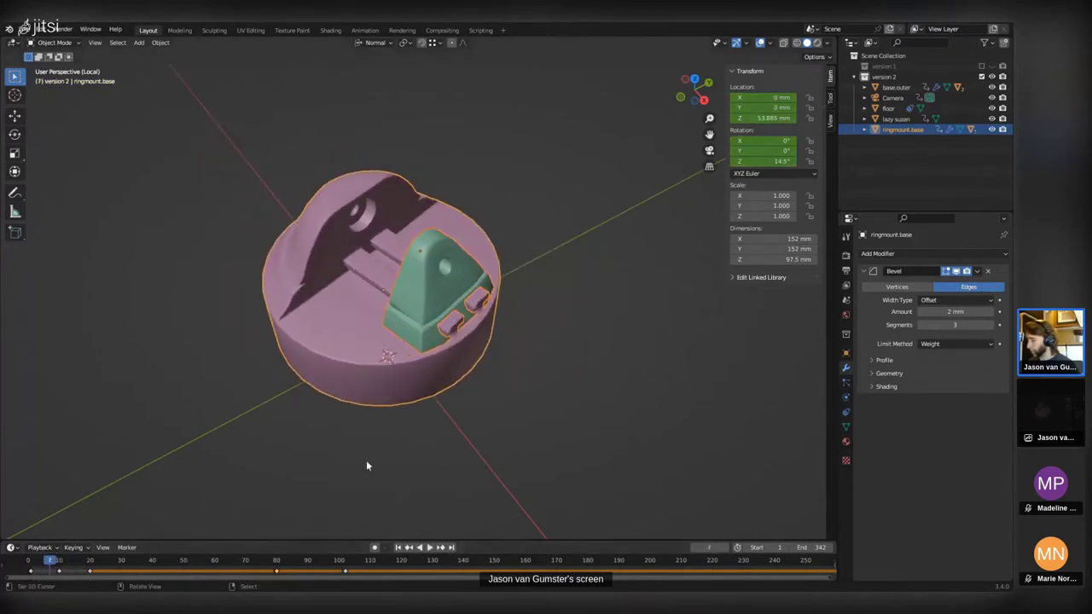
key(Left)
key(Left)
key(Left)
key(Left)
key(Left)
key(Left)
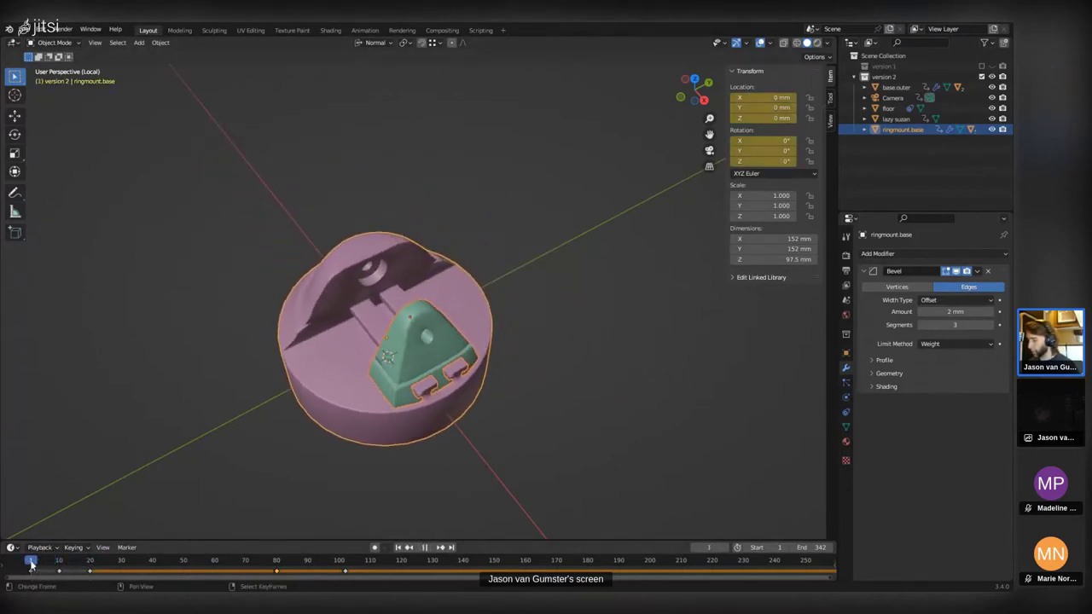
middle_drag(373, 438, 453, 331)
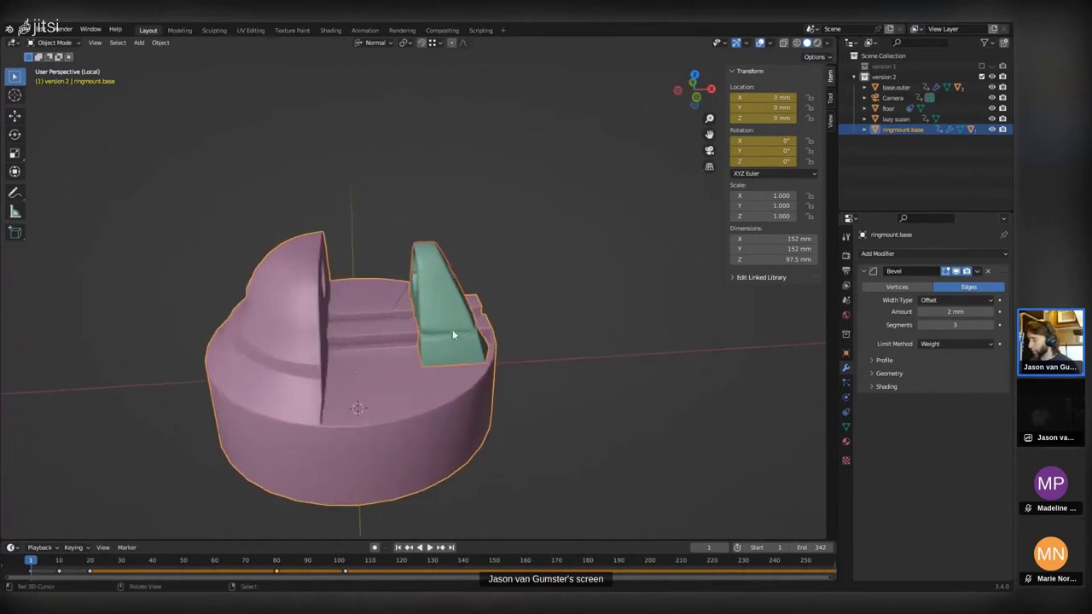
scroll(447, 324, up, 3)
Slide the green chuck along its own X axis to 32.852 mm.
click(446, 318)
middle_drag(444, 282, 386, 297)
key(g)
key(x)
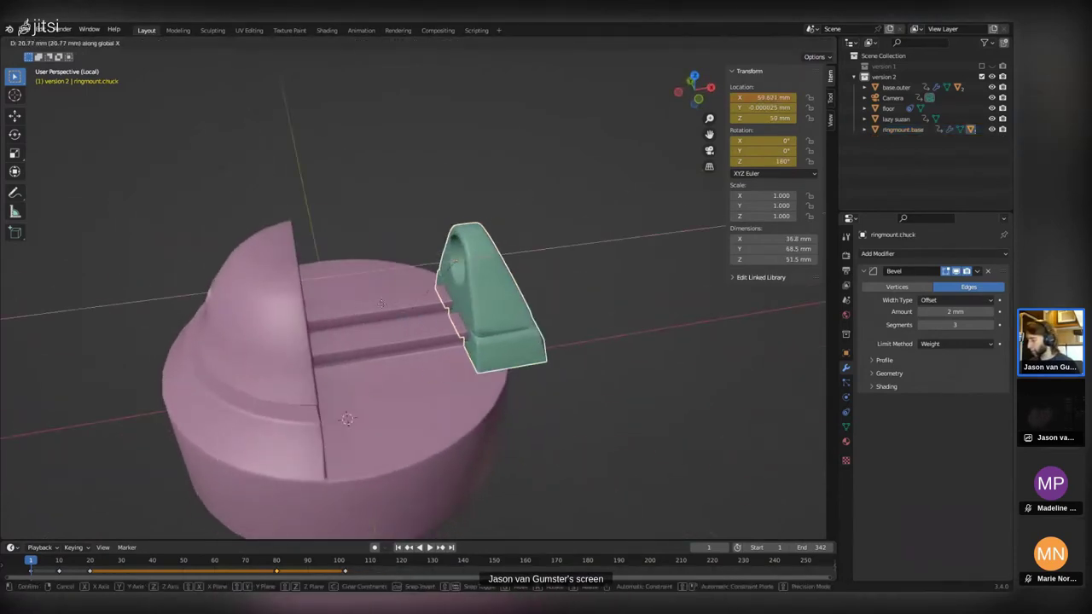
click(541, 331)
middle_drag(541, 332, 465, 336)
key(g)
key(x)
key(x)
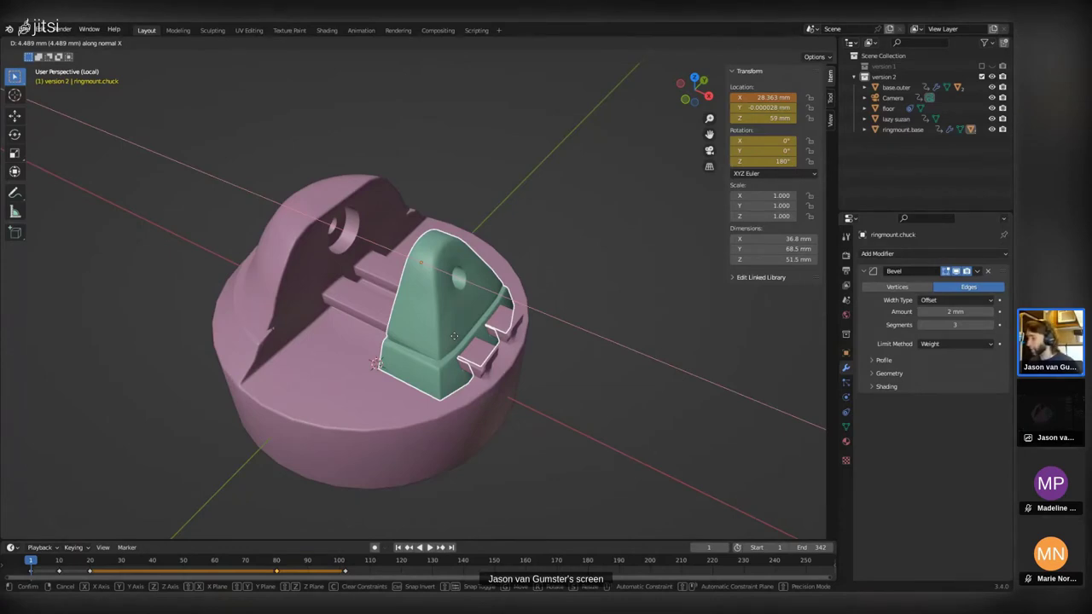
click(453, 335)
Move the chuck further along its X axis to 21.722 mm.
middle_drag(453, 336, 445, 290)
key(g)
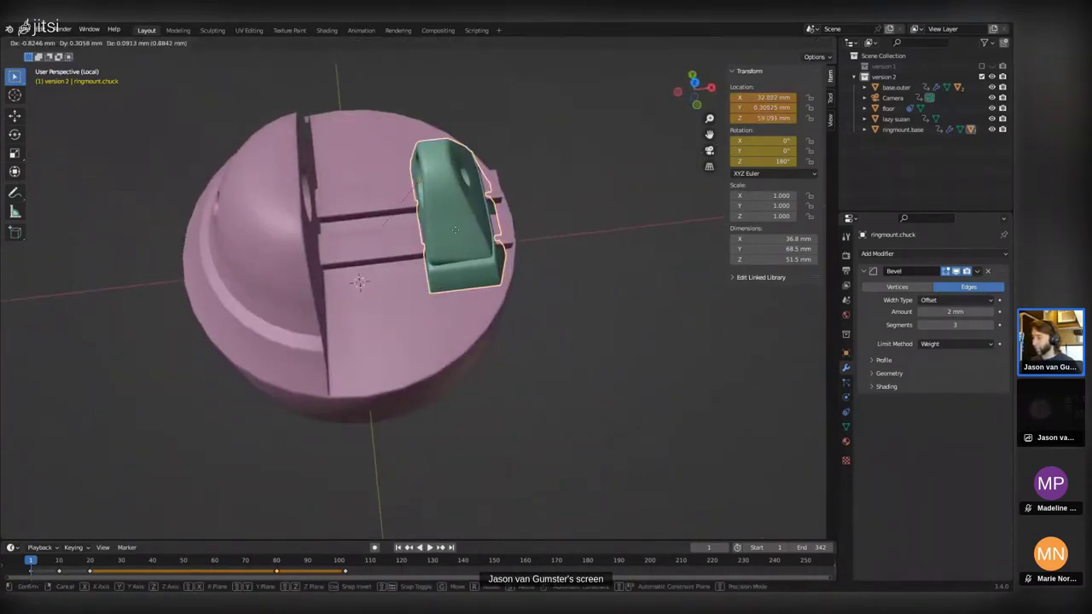
key(x)
key(x)
click(447, 241)
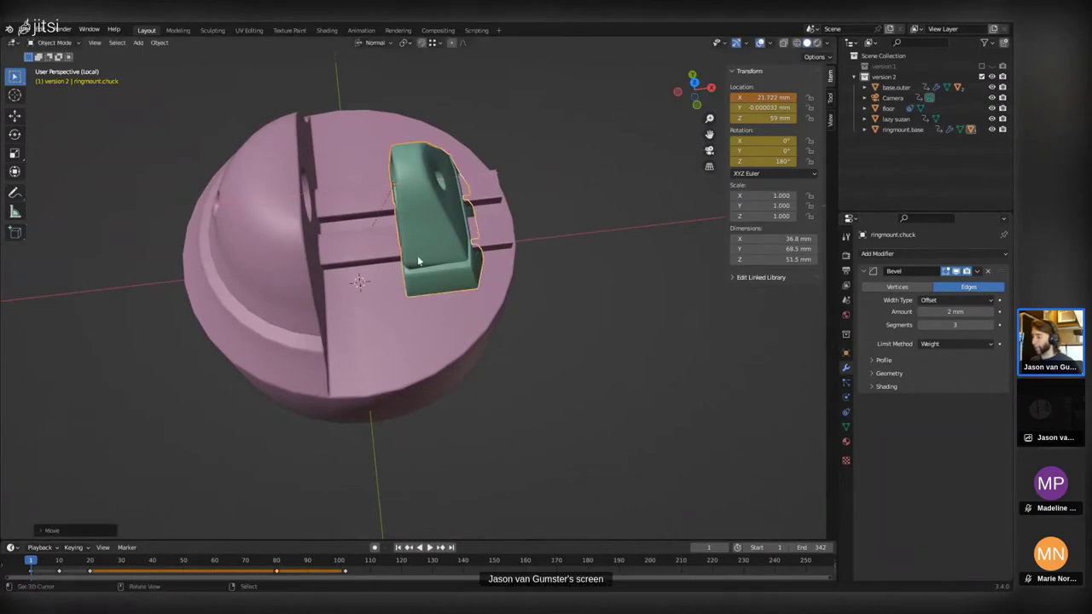
Select the pink base and switch it into Edit Mode.
middle_drag(446, 242, 462, 282)
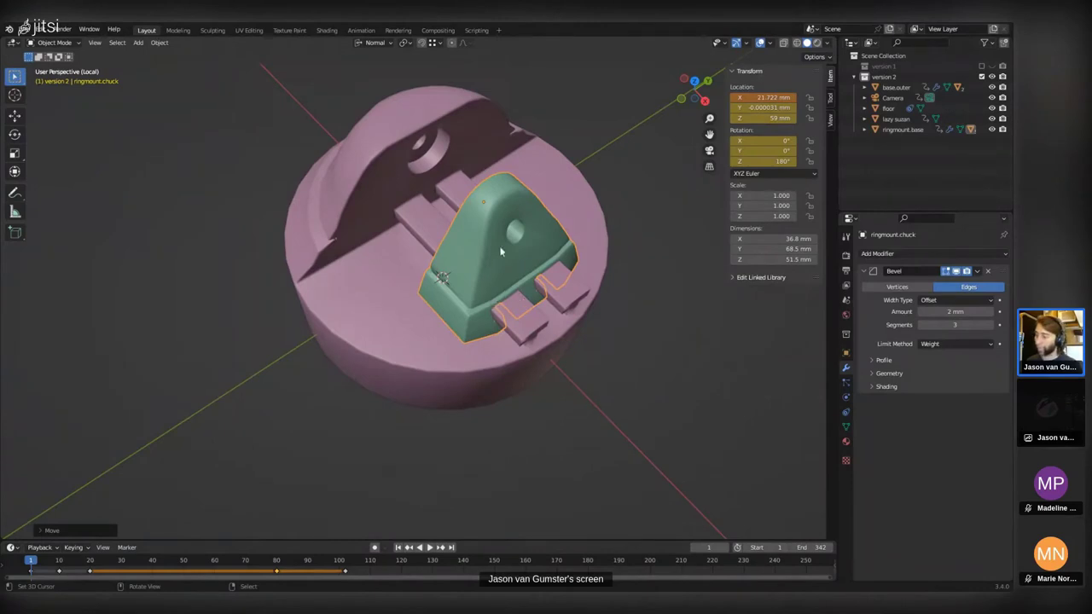
middle_drag(541, 179, 514, 240)
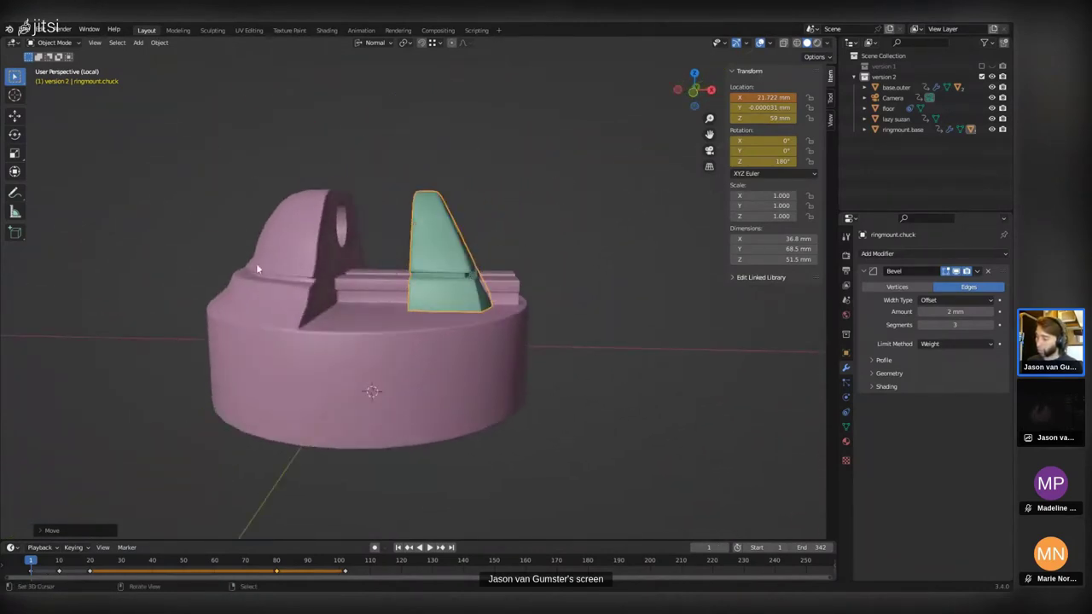
middle_drag(257, 267, 312, 279)
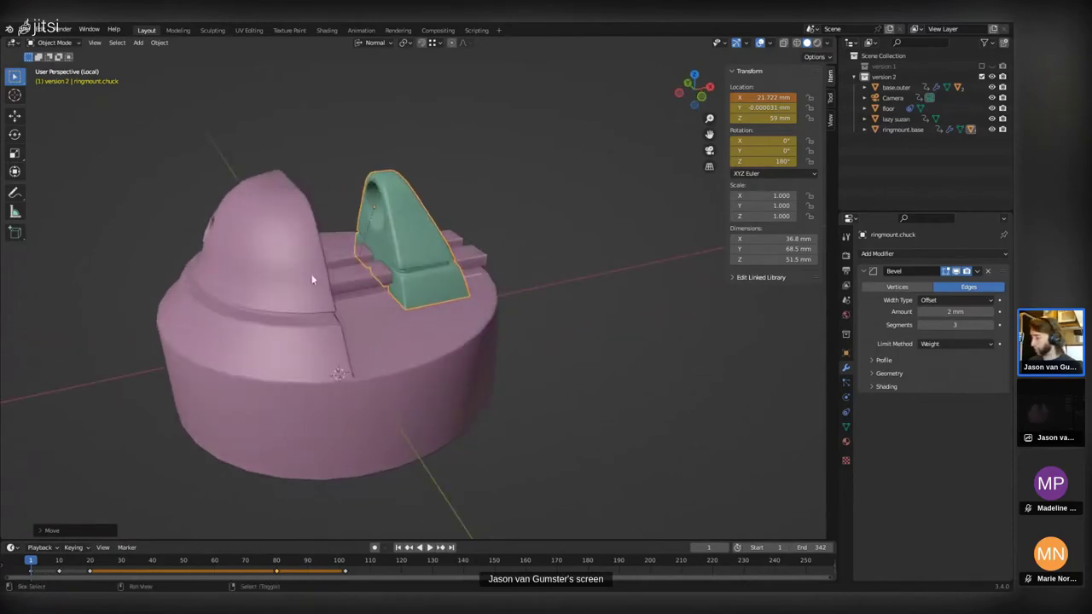
click(313, 278)
key(ctrl+Tab)
click(372, 274)
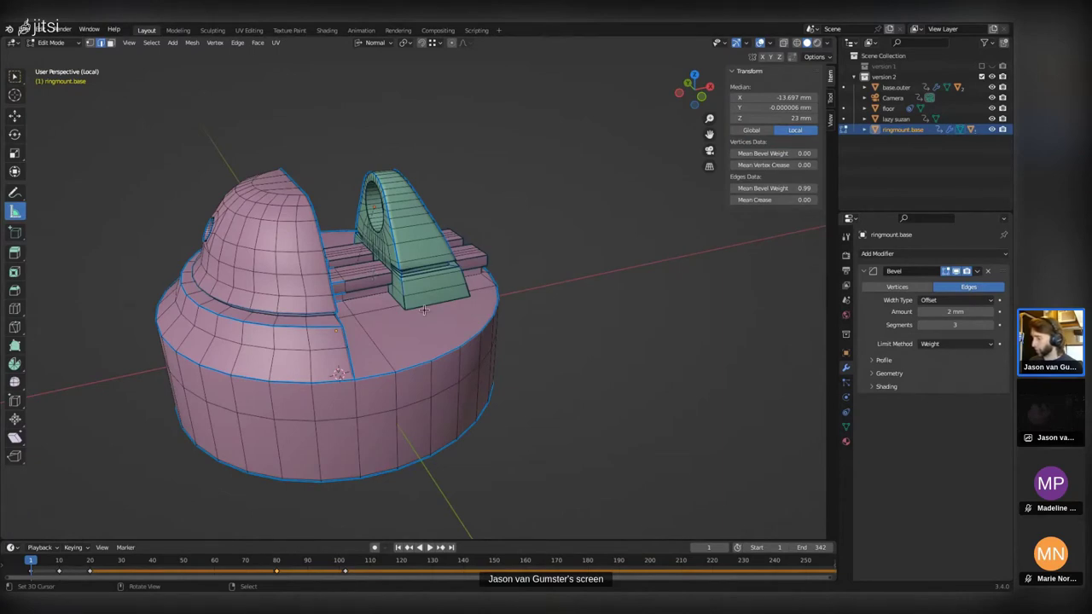
Orbit around the pink base's mesh in Edit Mode and bring up the mode pie menu.
middle_drag(424, 310, 291, 278)
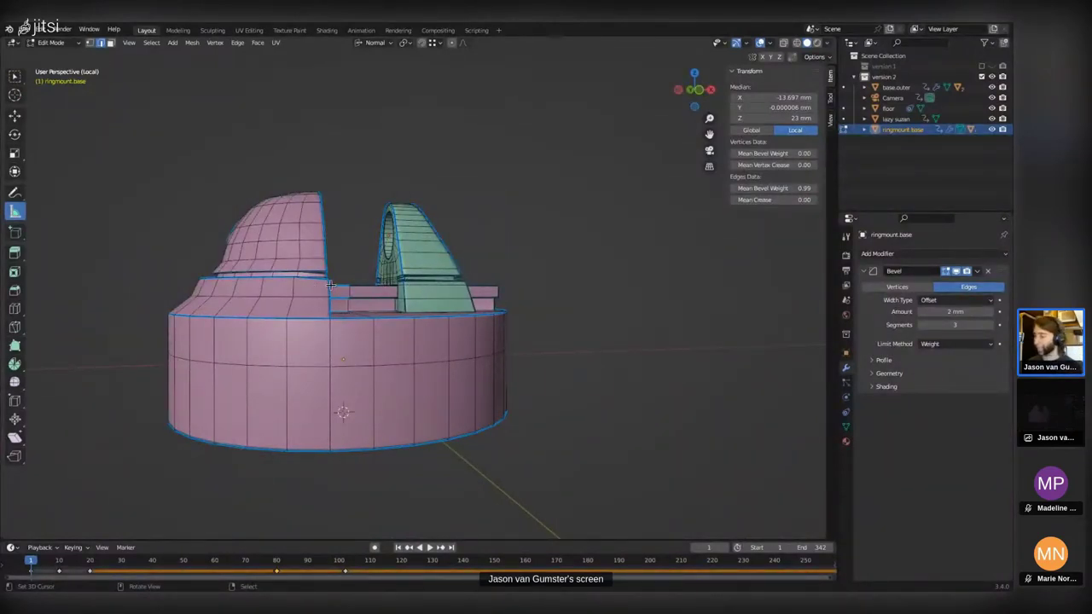
middle_drag(316, 225, 342, 215)
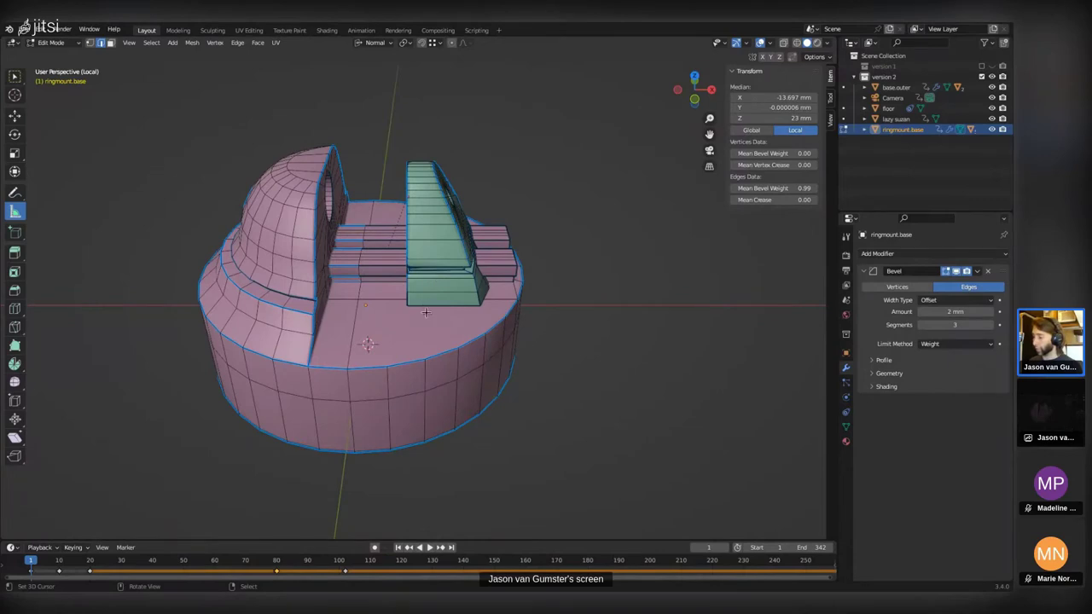
key(ctrl+Tab)
Return to Object Mode and exit Local View to show the full scene.
click(392, 334)
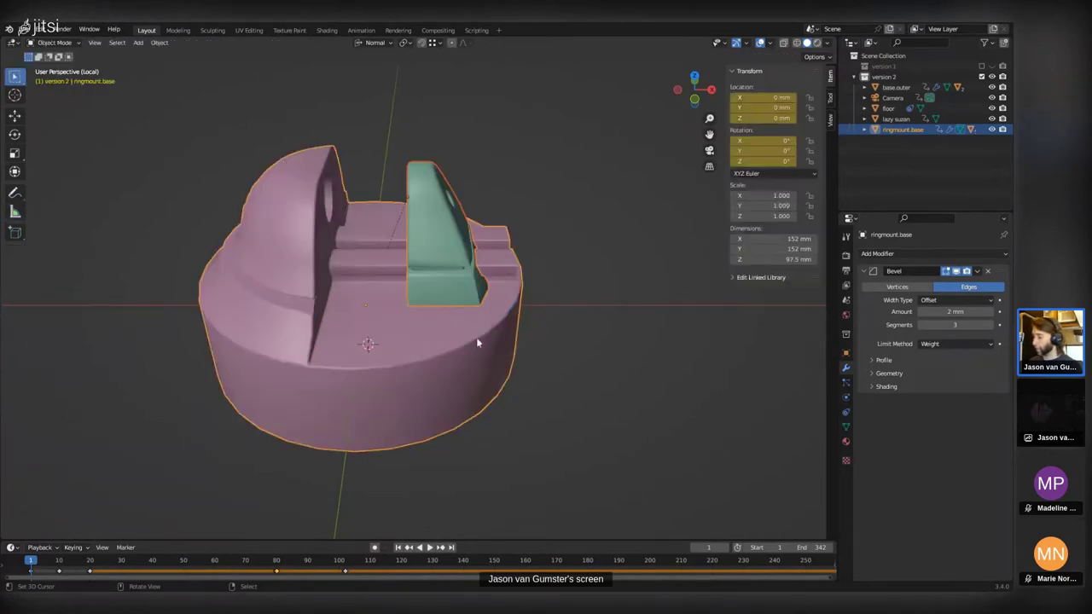
middle_drag(476, 343, 441, 271)
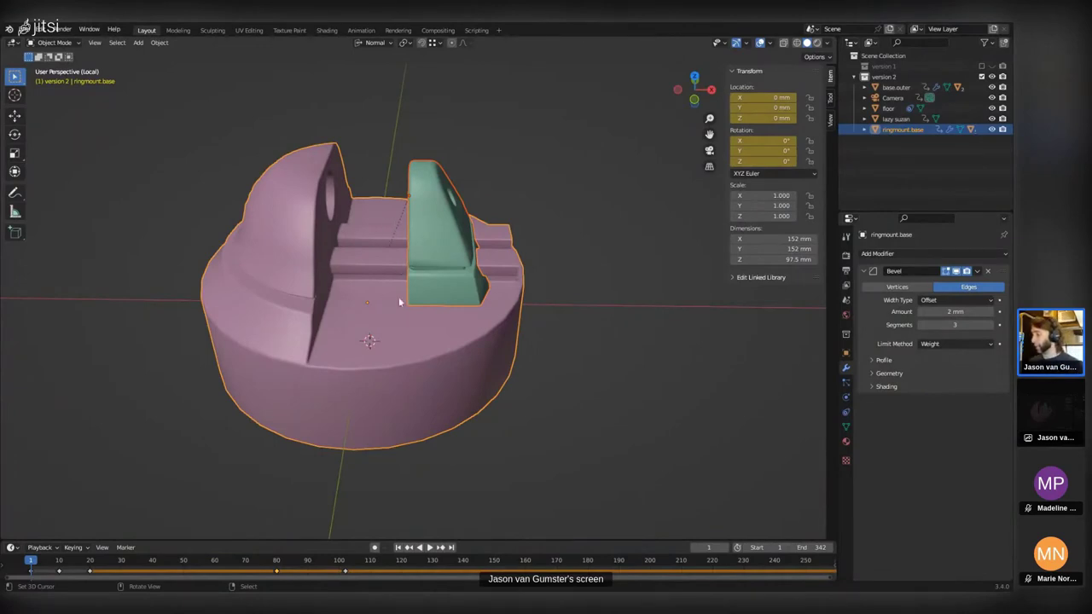
middle_drag(400, 301, 538, 244)
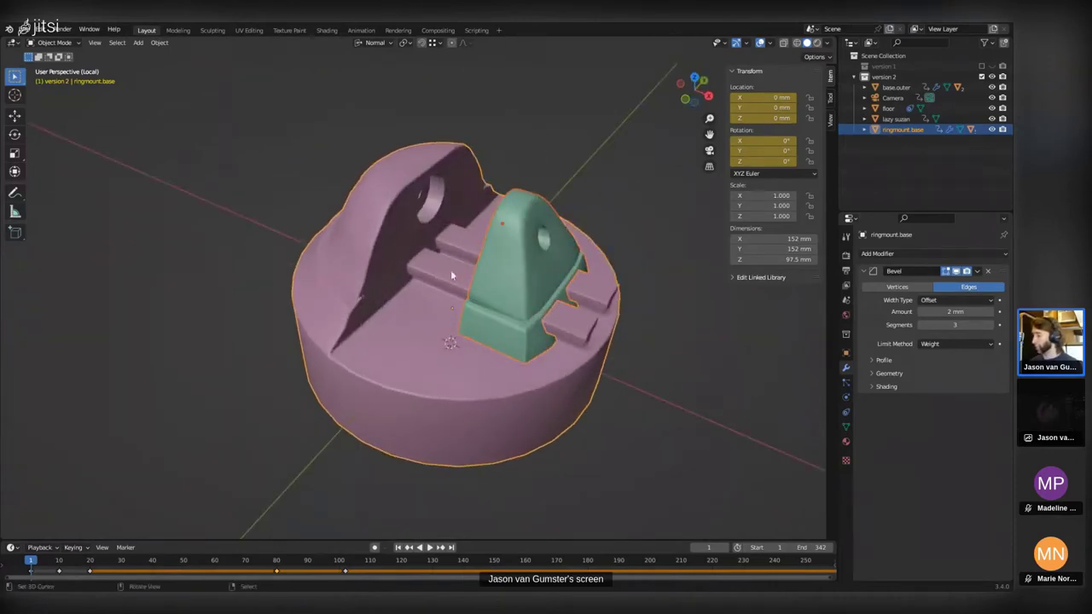
key(KP_Divide)
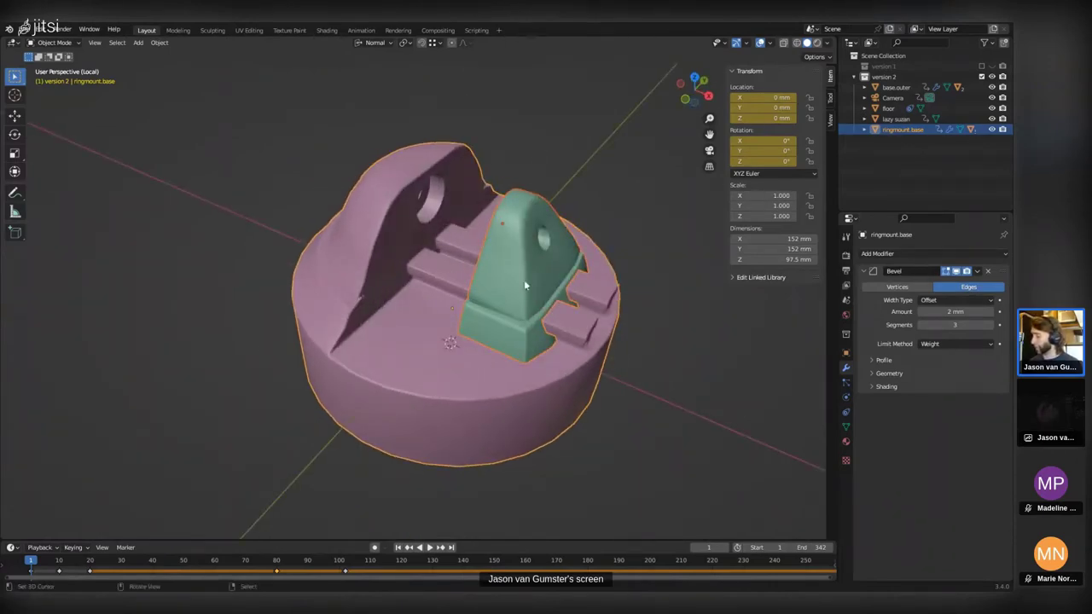
middle_drag(500, 378, 568, 312)
Scrub the animation forward to frame 84, then back to frame 69.
scroll(567, 306, up, 6)
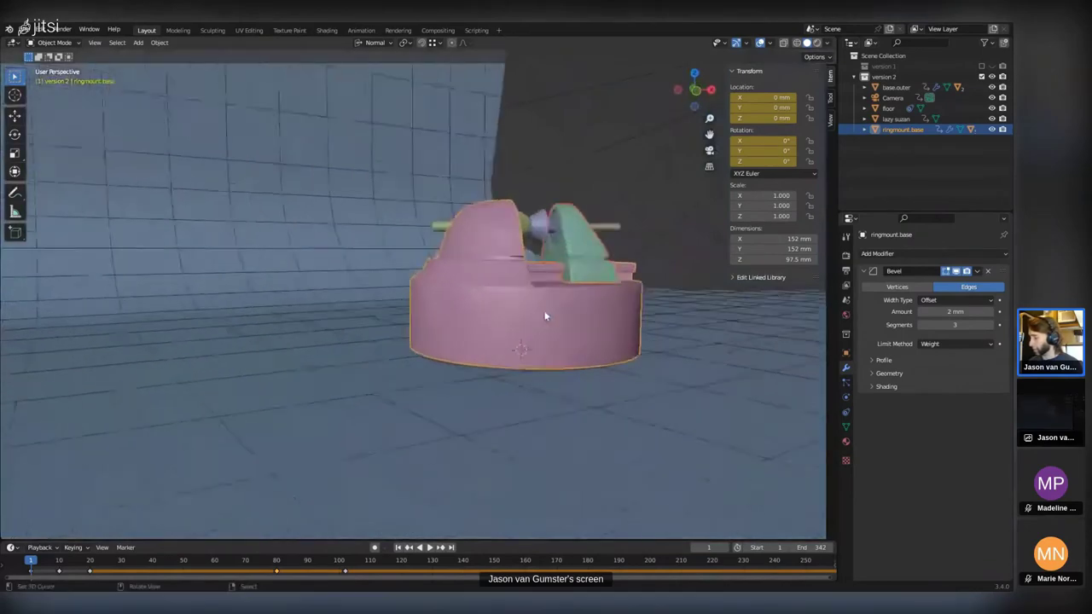
mouse_move(482, 323)
middle_down()
mouse_move(553, 297)
mouse_move(481, 312)
middle_up()
scroll(480, 312, down, 3)
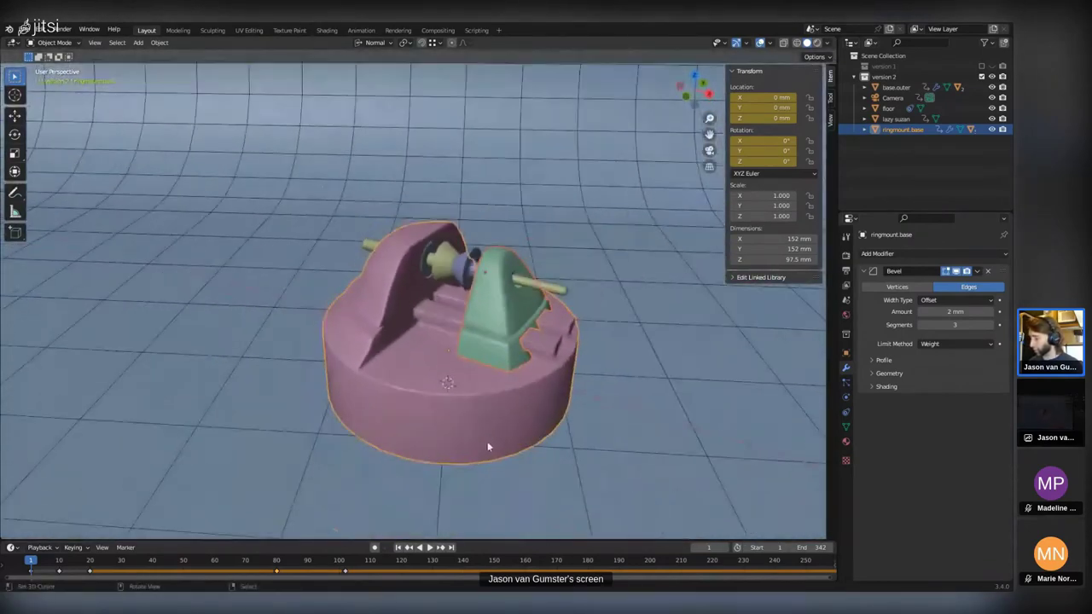
drag(204, 565, 243, 561)
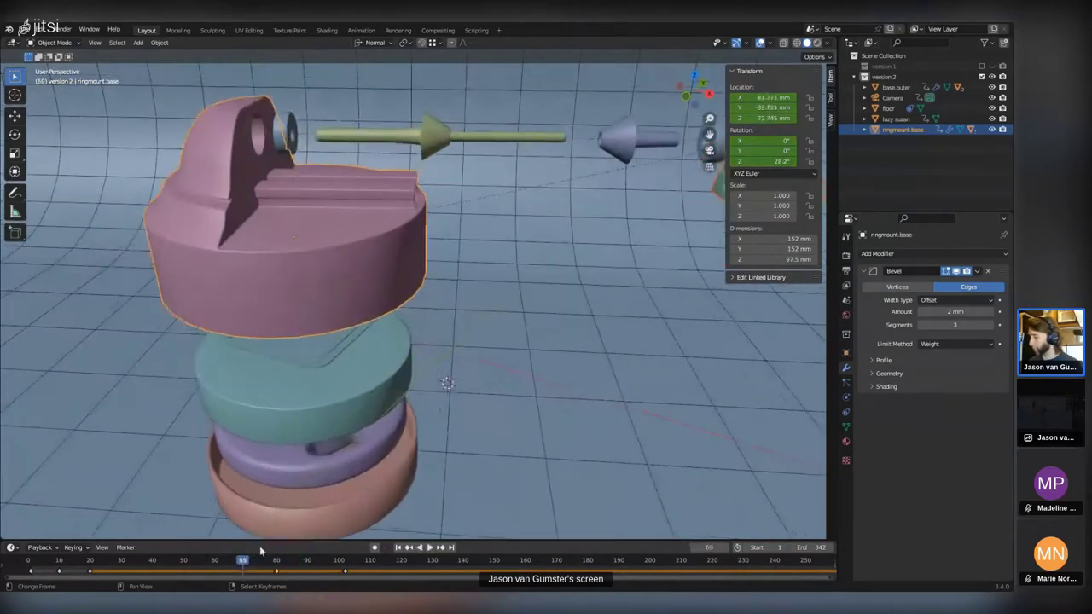
shift+middle_drag(480, 274, 205, 241)
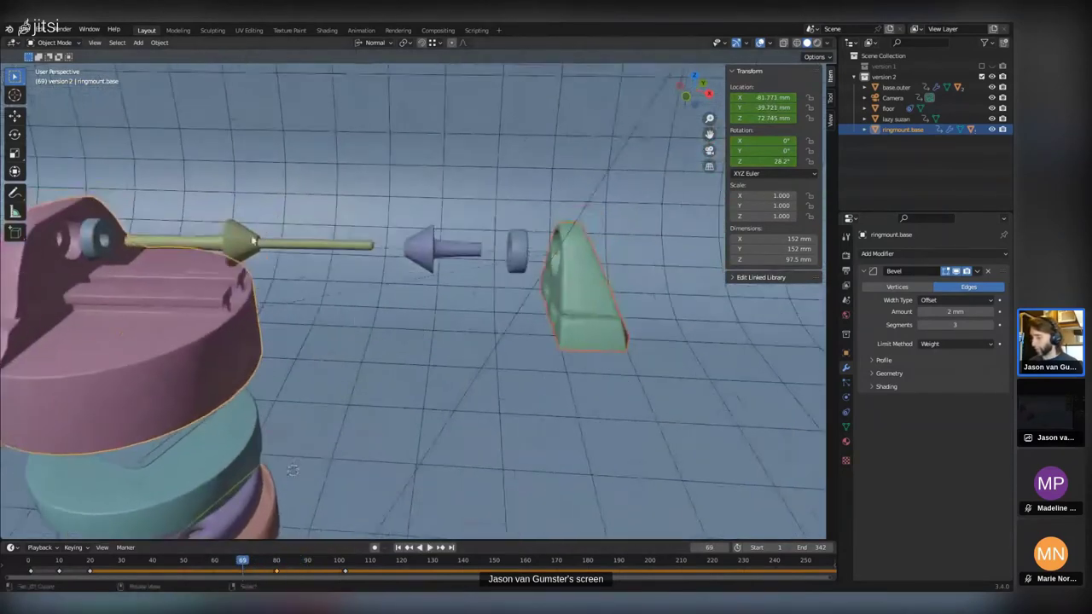
Select the axle rod, the chuck lock cone and the right bearing together.
click(98, 237)
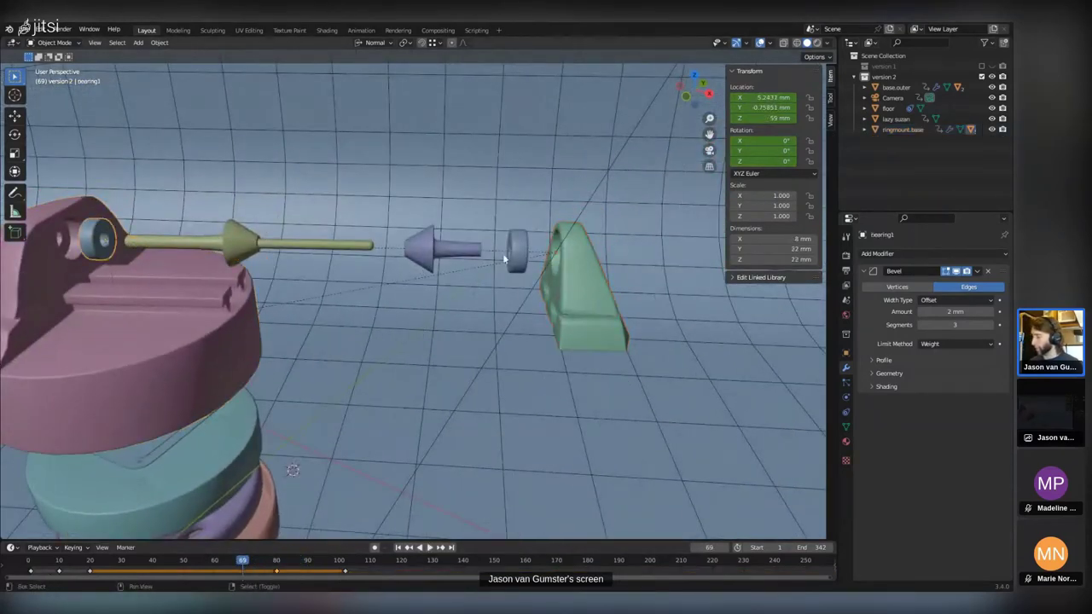
click(516, 248)
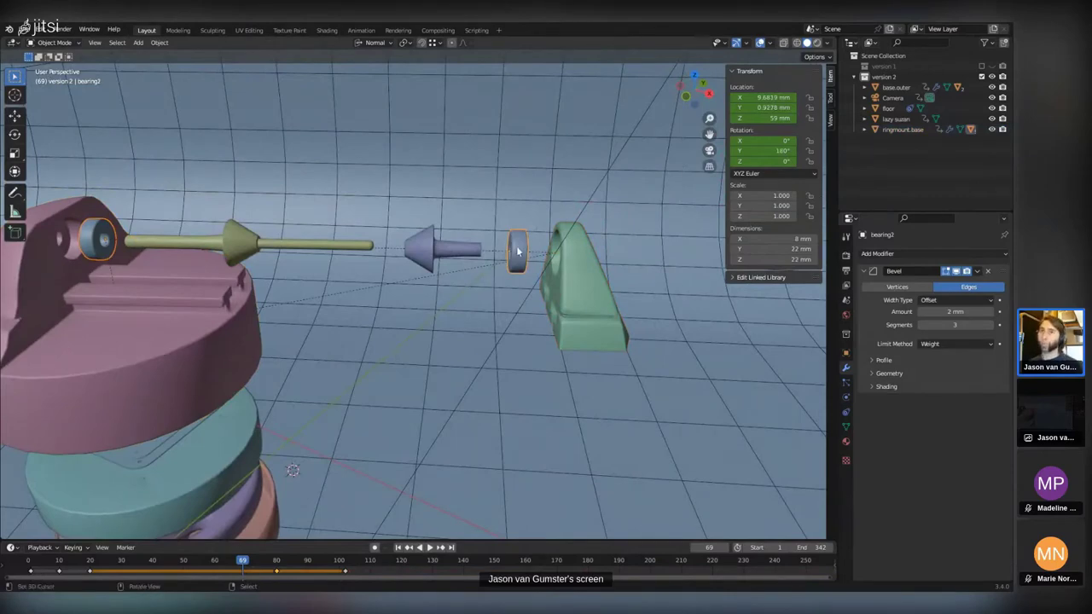
middle_drag(516, 246, 398, 304)
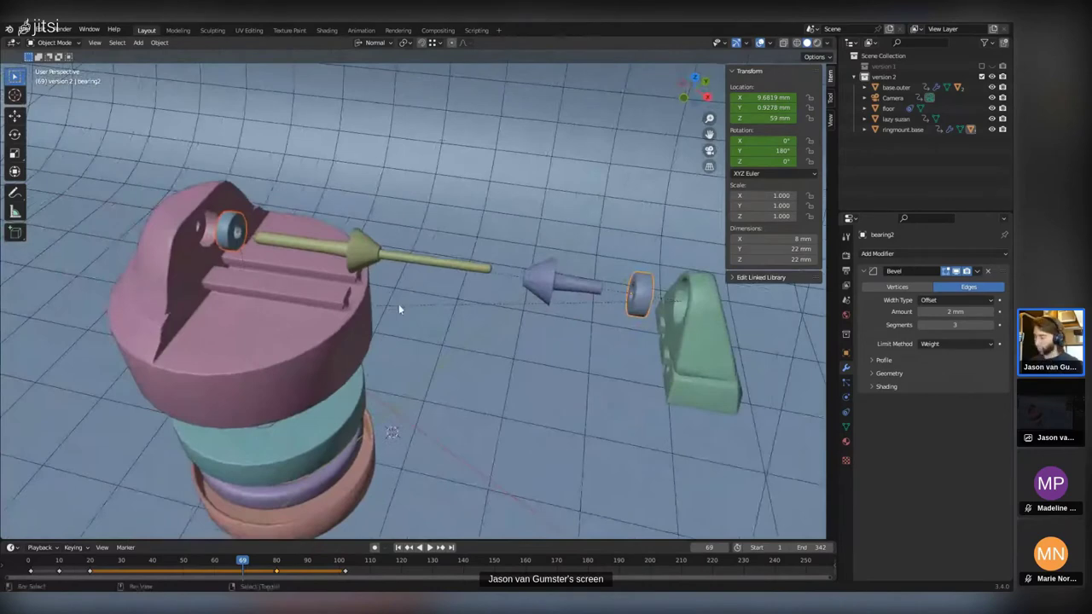
middle_drag(425, 305, 259, 194)
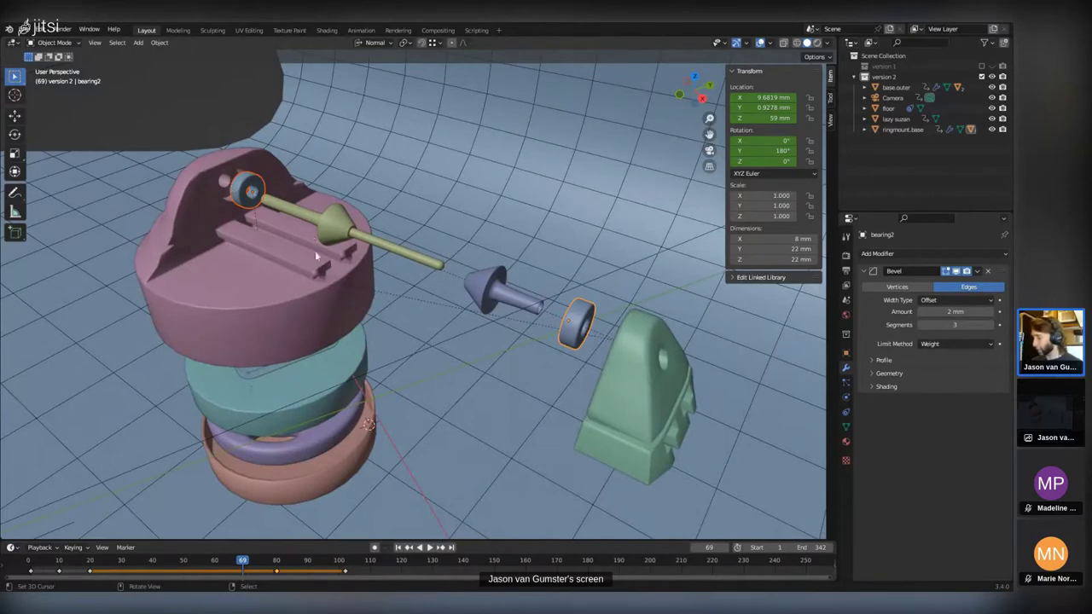
middle_drag(315, 250, 406, 238)
click(396, 235)
shift+click(595, 229)
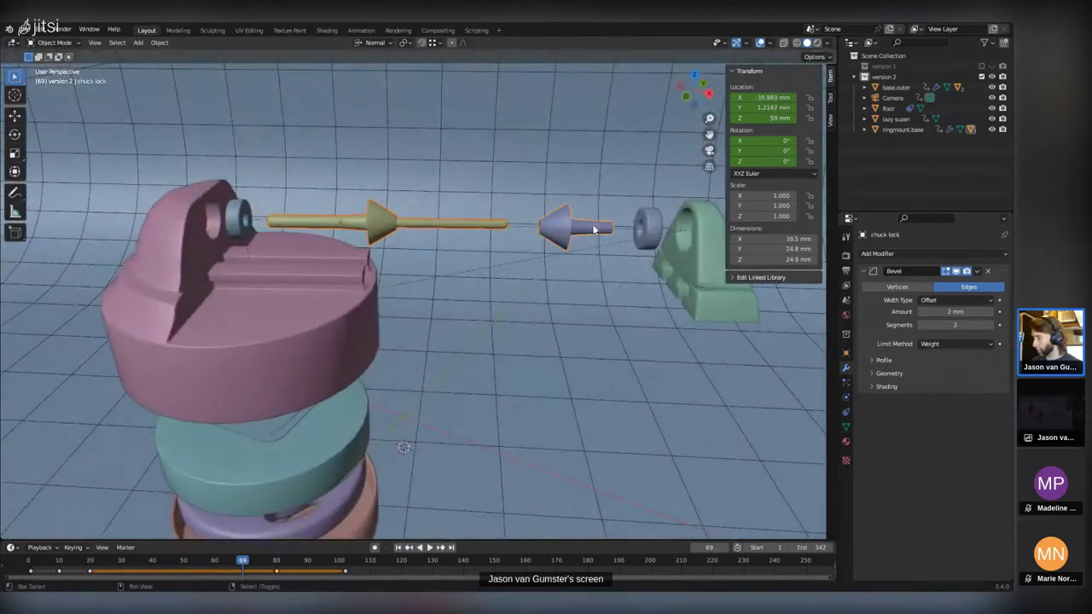
shift+click(642, 226)
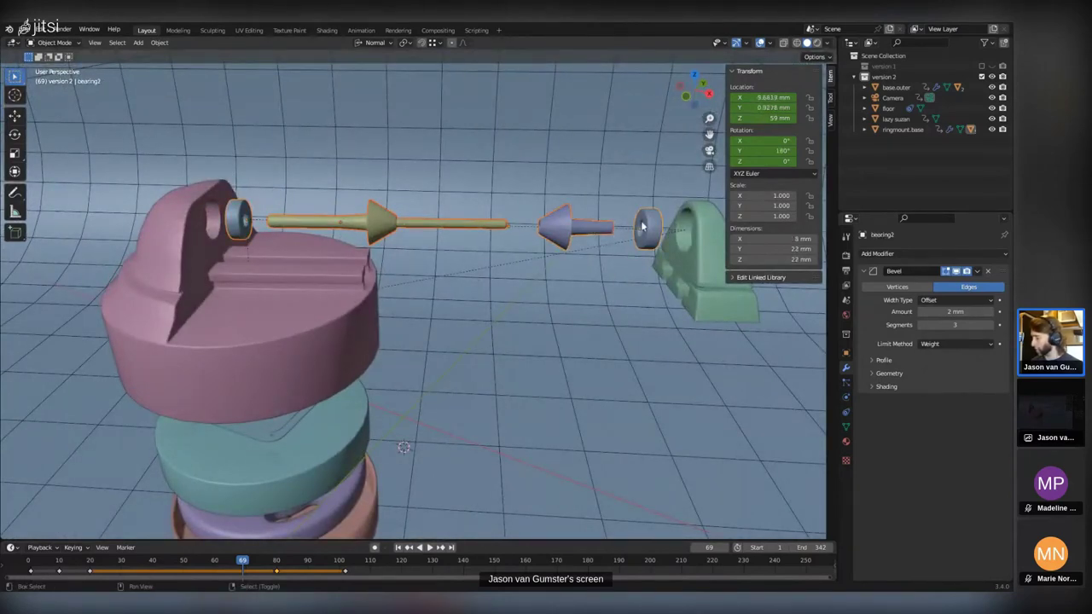
Isolate the selected parts in Local View and advance the animation to frame 109.
key(KP_Divide)
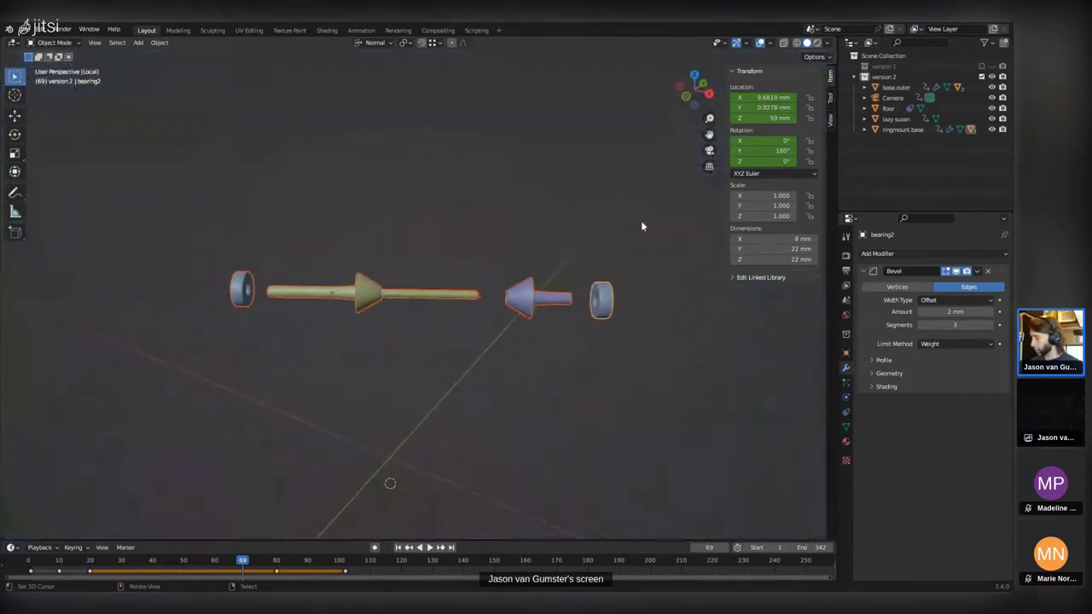
scroll(515, 313, up, 3)
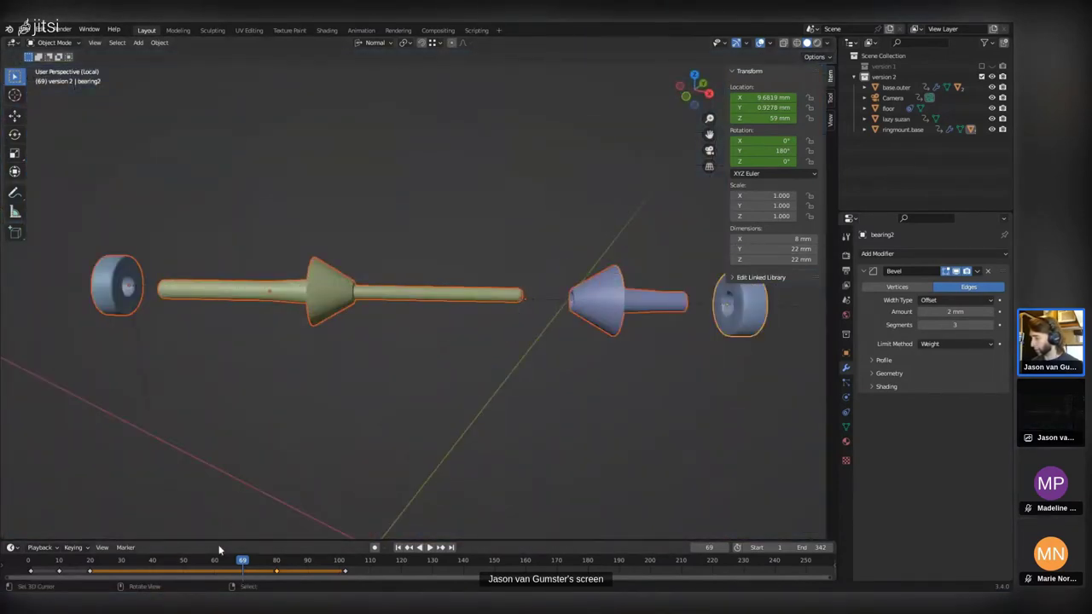
key(space)
middle_drag(324, 478, 385, 358)
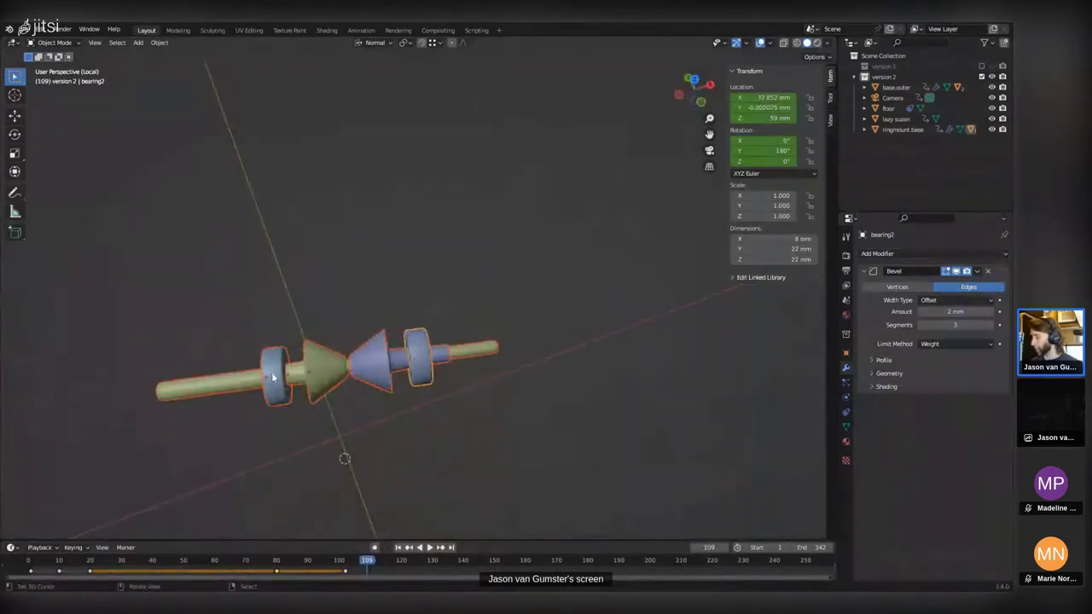
middle_drag(256, 420, 310, 407)
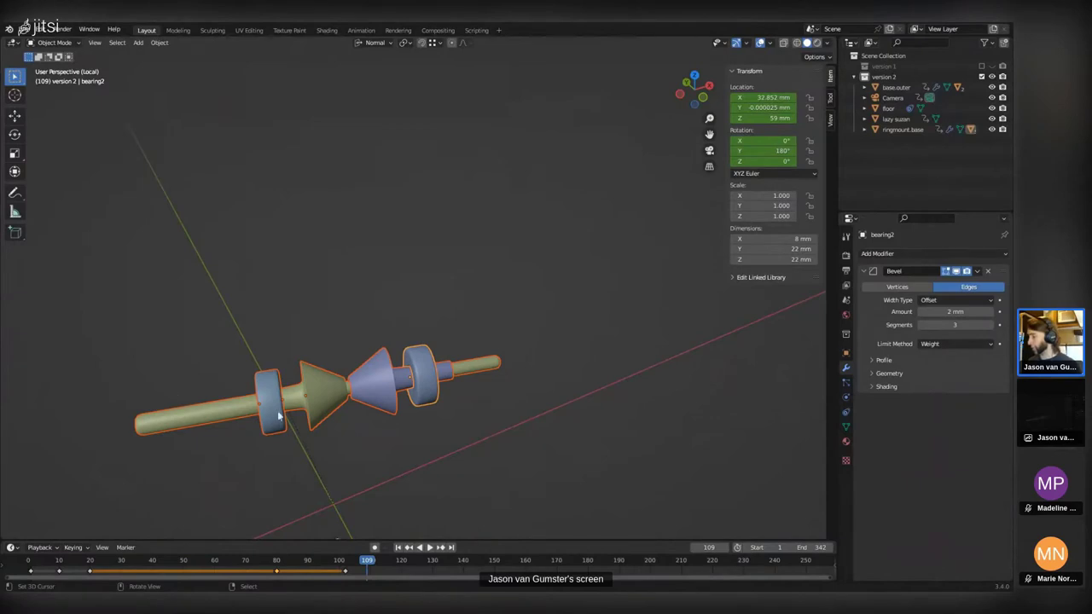
Start rotating the axle about its own X axis, then cancel to keep it unrotated.
click(390, 387)
middle_drag(483, 412, 432, 410)
key(r)
key(x)
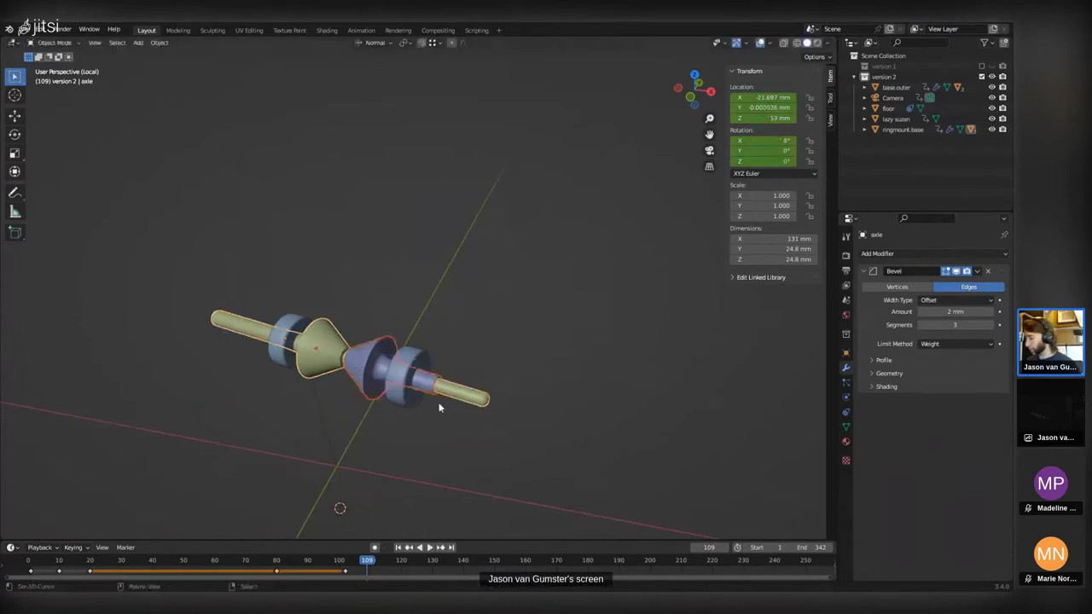
key(x)
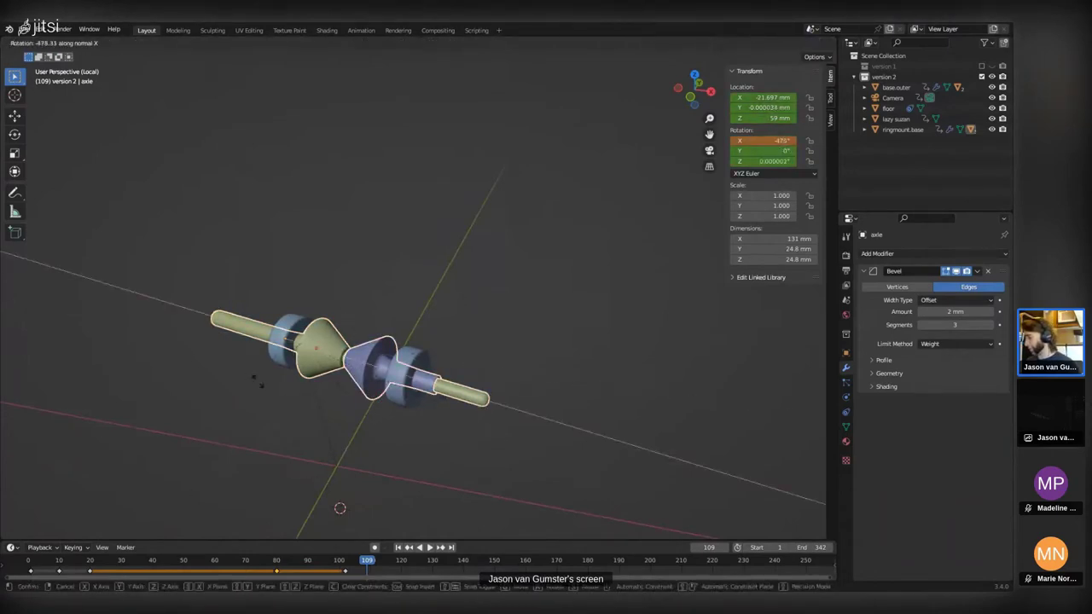
key(Escape)
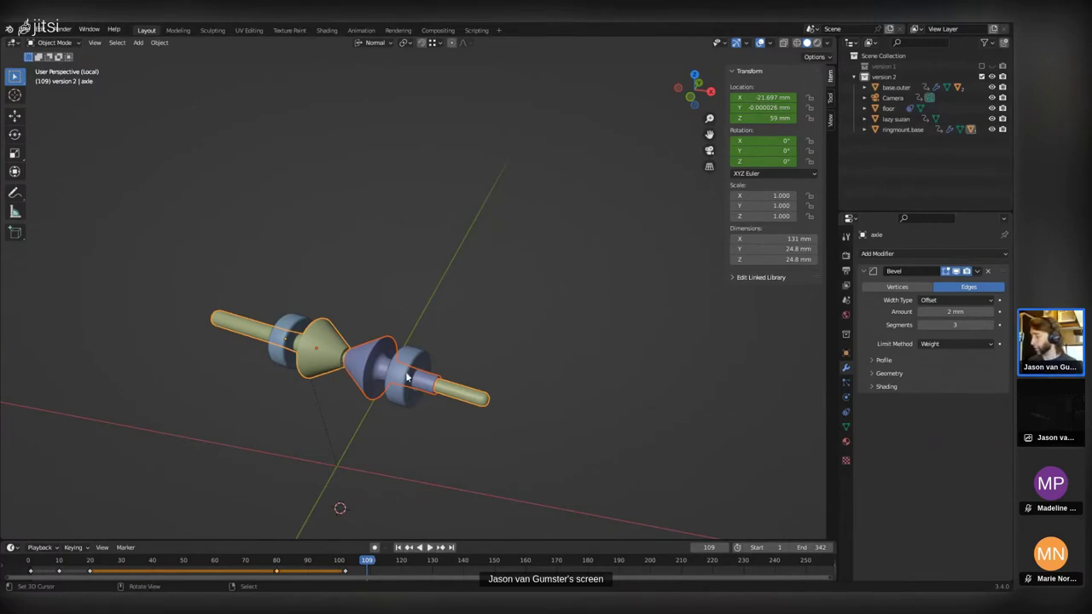
scroll(398, 390, down, 4)
Exit Local View and select the pink base, cancelling a move so it stays at 0 mm.
scroll(398, 390, up, 2)
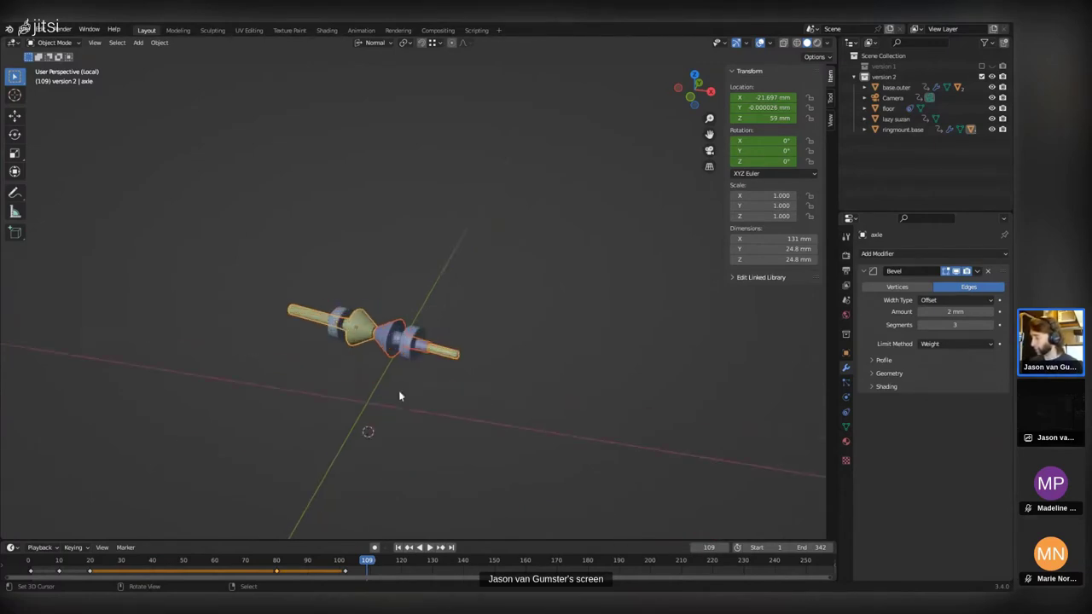
key(KP_Divide)
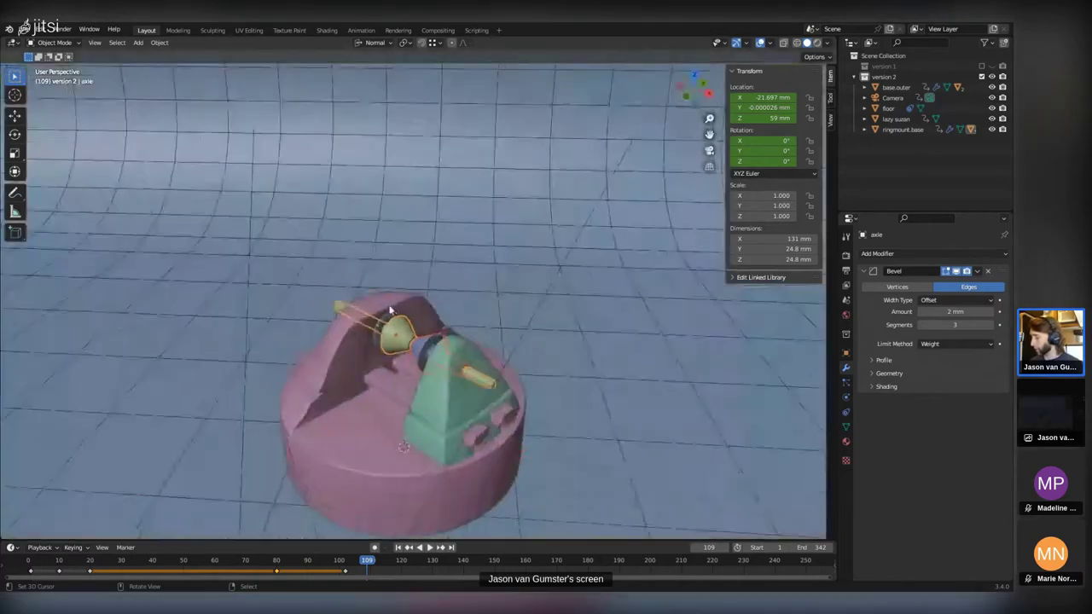
click(403, 407)
key(g)
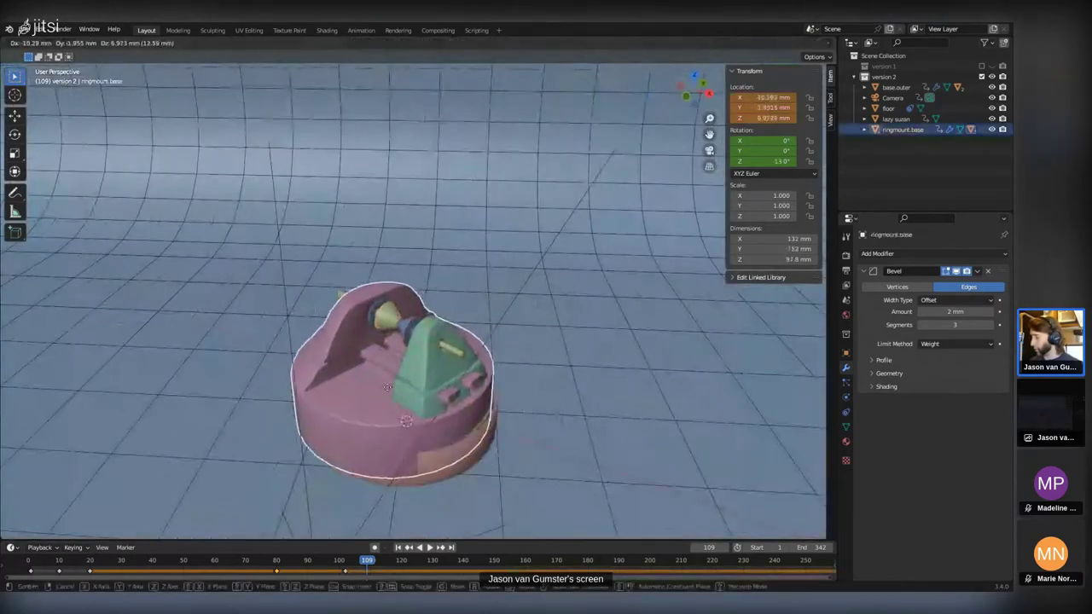
right_click(386, 385)
Select the chuck lock and isolate it in Local View.
middle_drag(380, 411, 412, 409)
scroll(412, 408, up, 3)
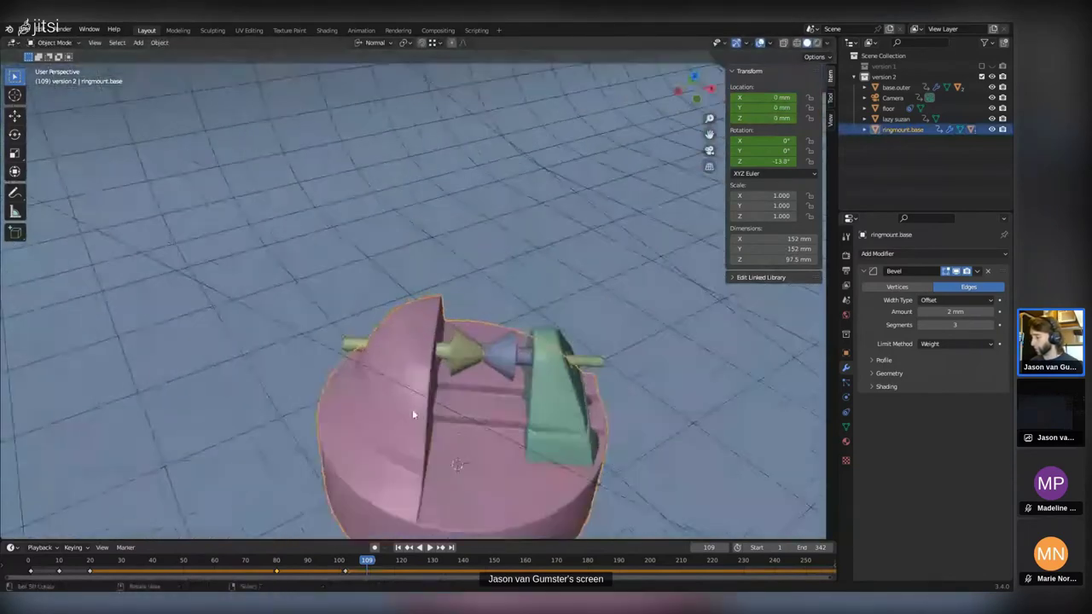
scroll(493, 456, down, 1)
middle_drag(493, 457, 451, 313)
scroll(450, 314, up, 5)
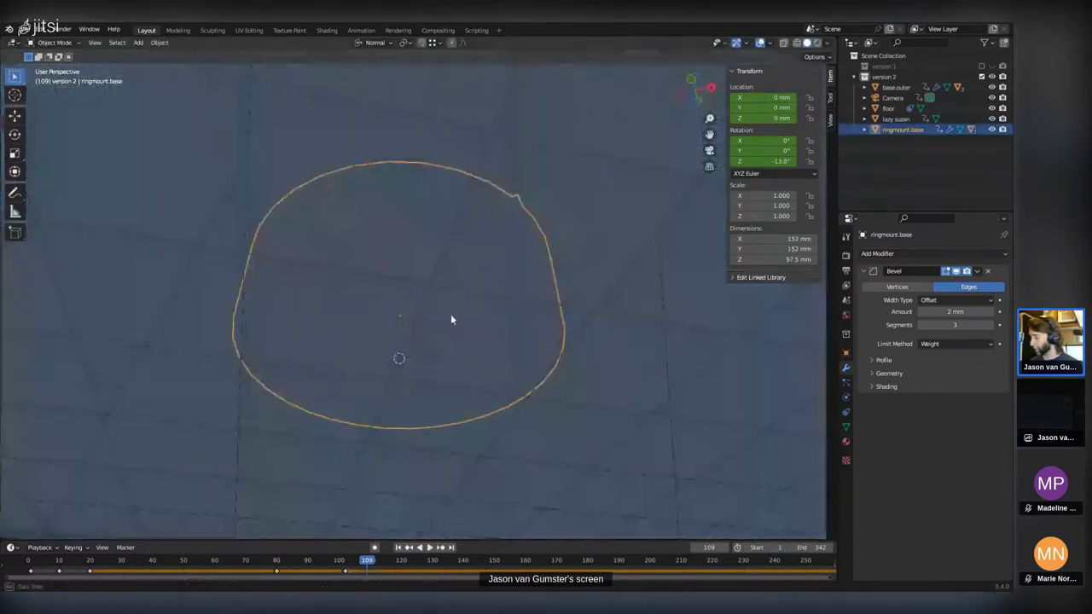
scroll(453, 400, down, 4)
middle_drag(454, 407, 455, 418)
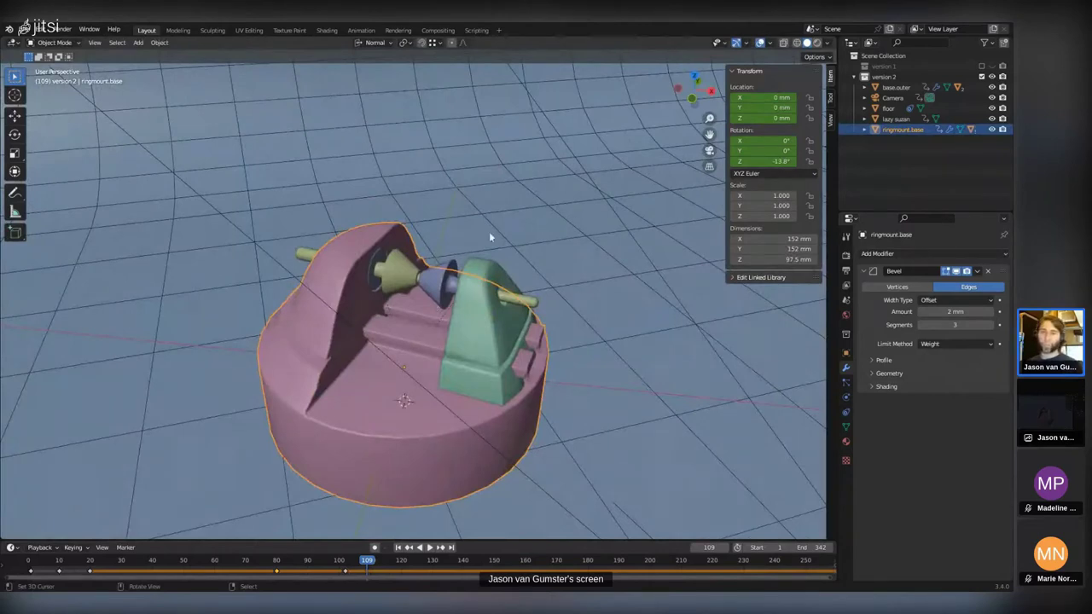
click(400, 273)
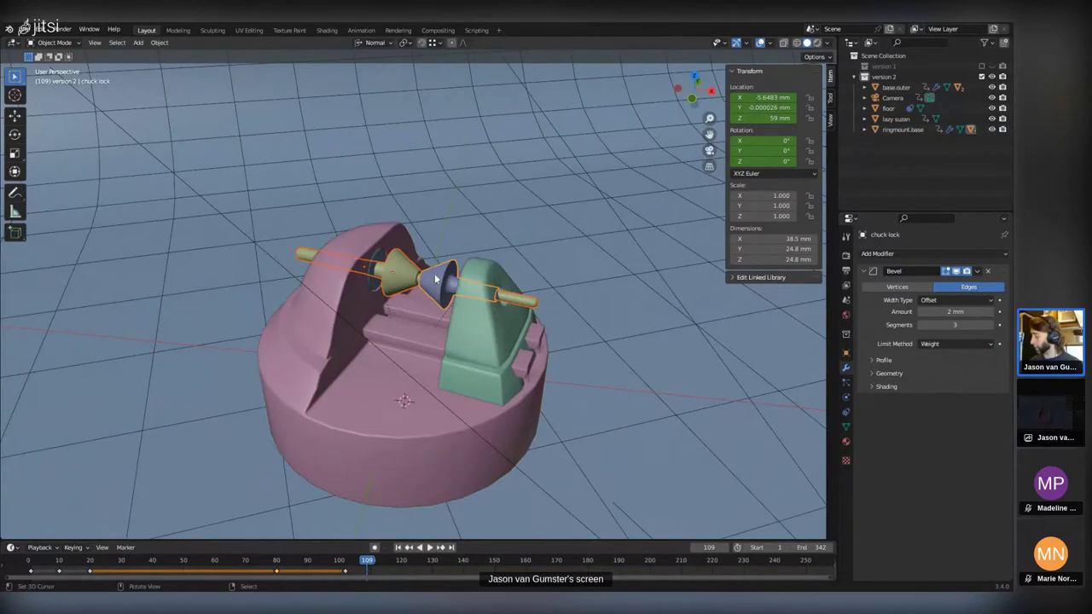
key(KP_Divide)
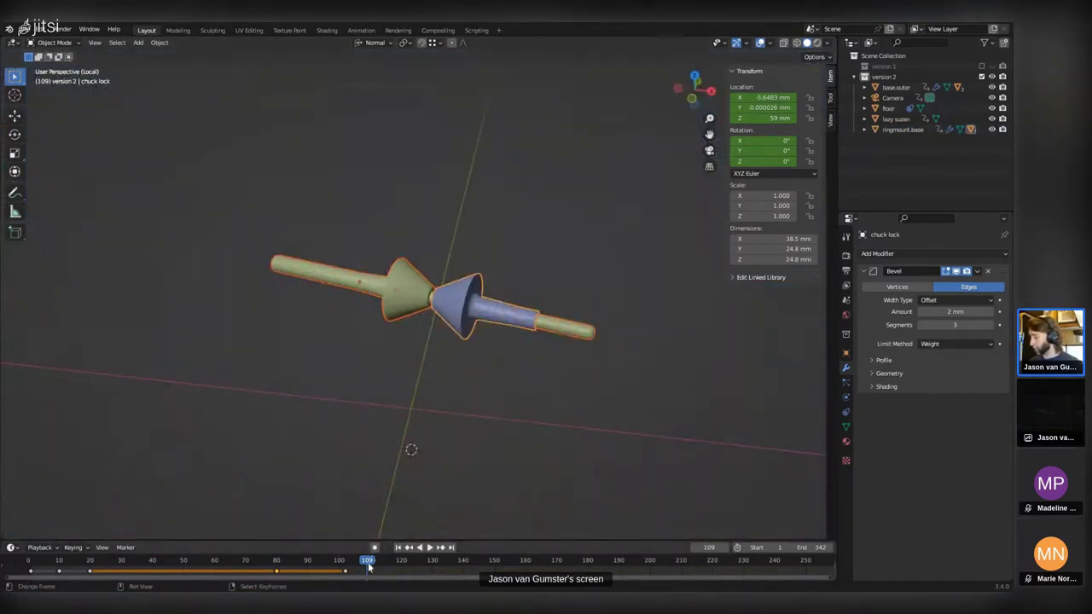
Play, then drag the playhead back to frame 72 and orbit around the chuck lock.
click(337, 563)
key(space)
drag(338, 563, 251, 563)
key(space)
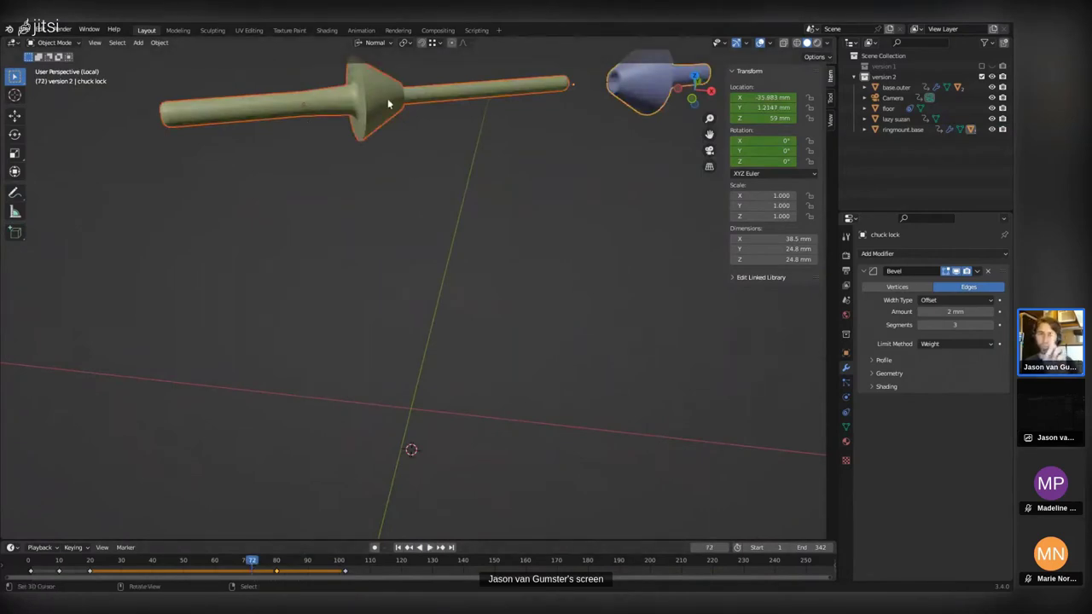
middle_drag(475, 202, 458, 110)
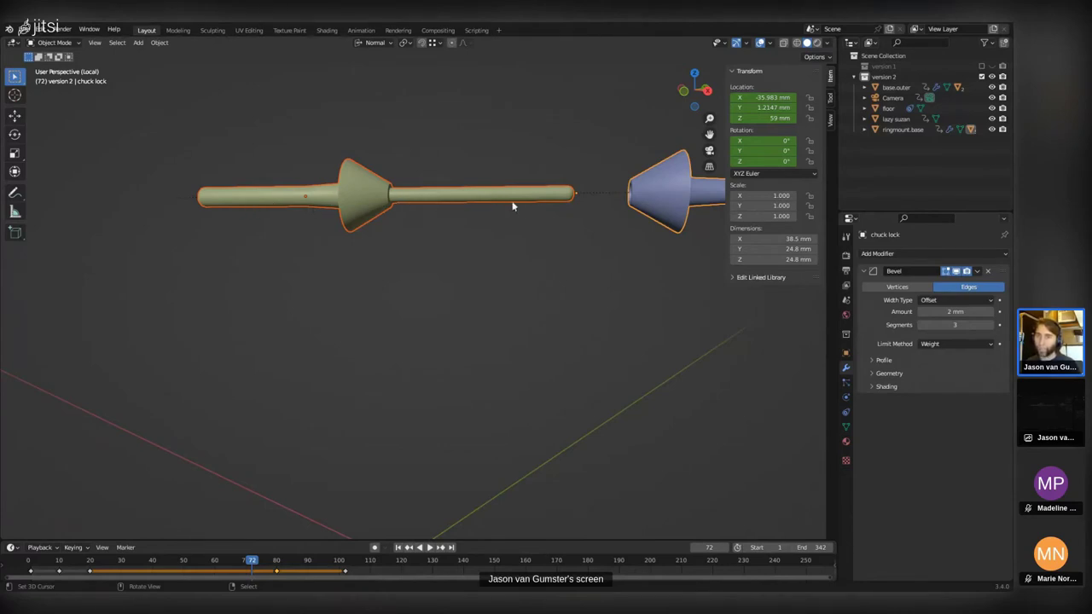
Orbit around the rod and blue cone, then exit Local View to show the whole vise.
middle_drag(575, 207, 432, 254)
scroll(581, 184, up, 5)
scroll(581, 182, down, 3)
scroll(611, 217, down, 1)
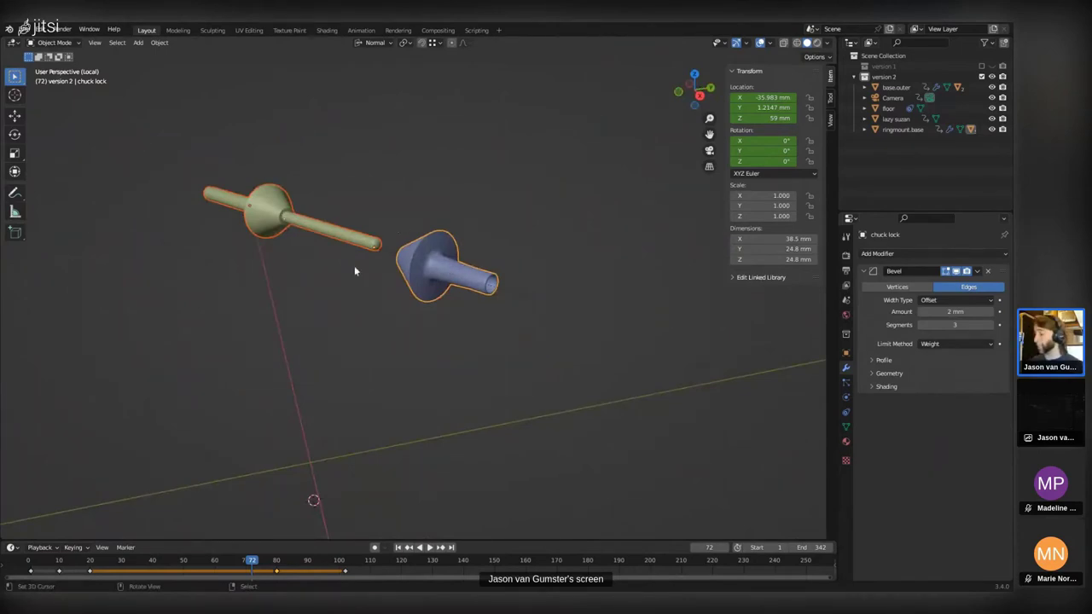
middle_drag(361, 266, 231, 209)
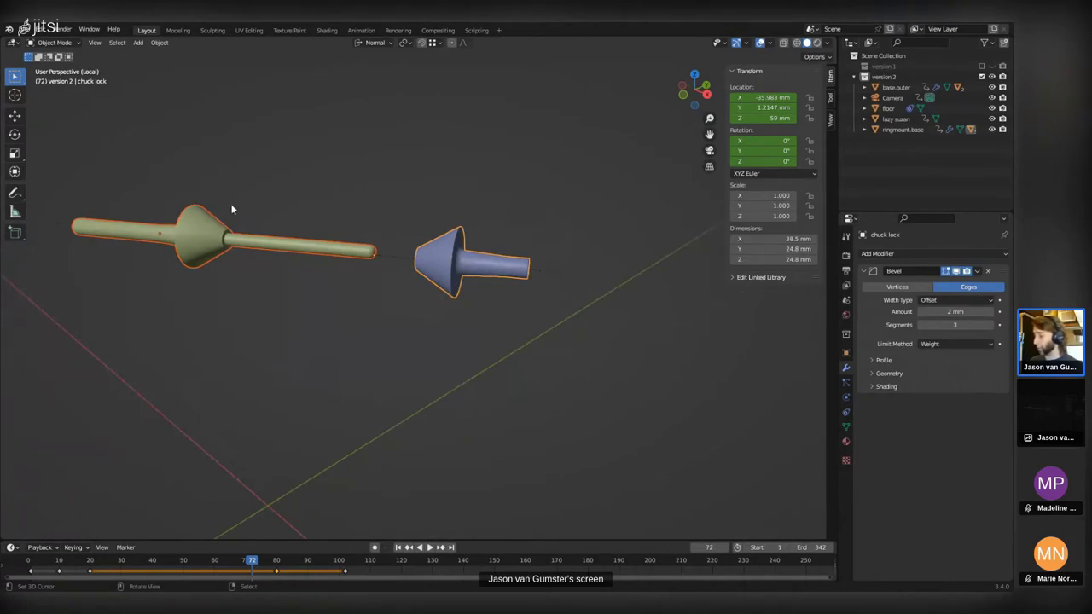
middle_drag(232, 209, 277, 257)
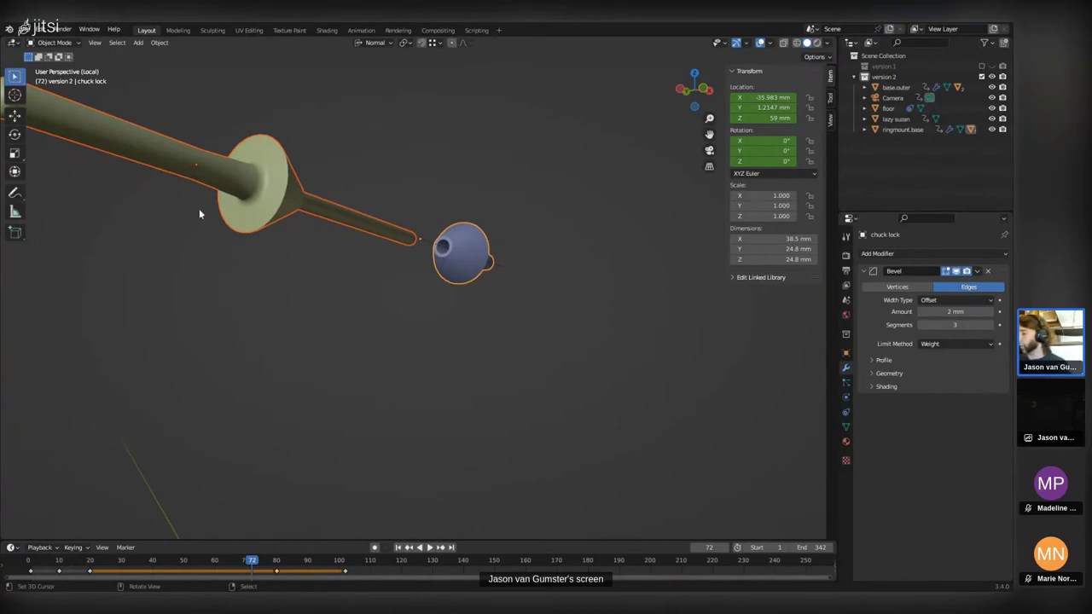
middle_drag(198, 215, 157, 268)
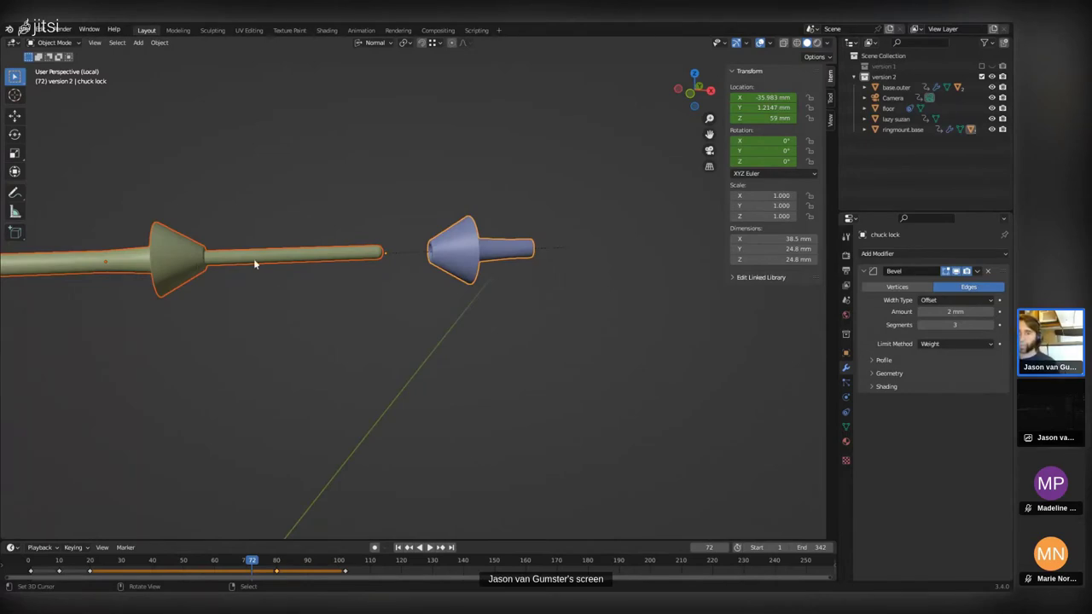
middle_drag(254, 264, 374, 292)
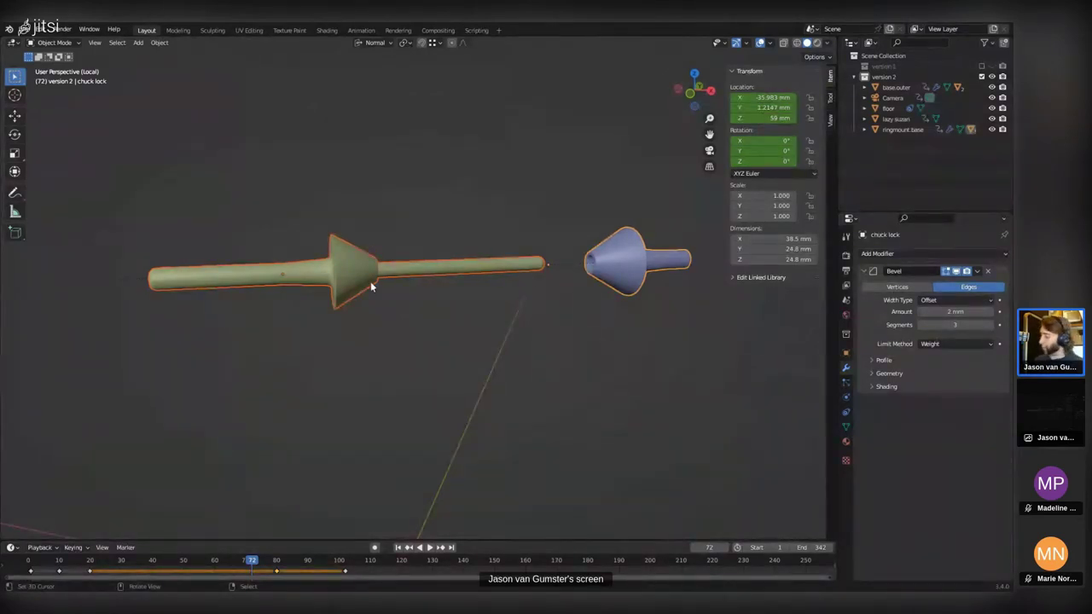
key(KP_Divide)
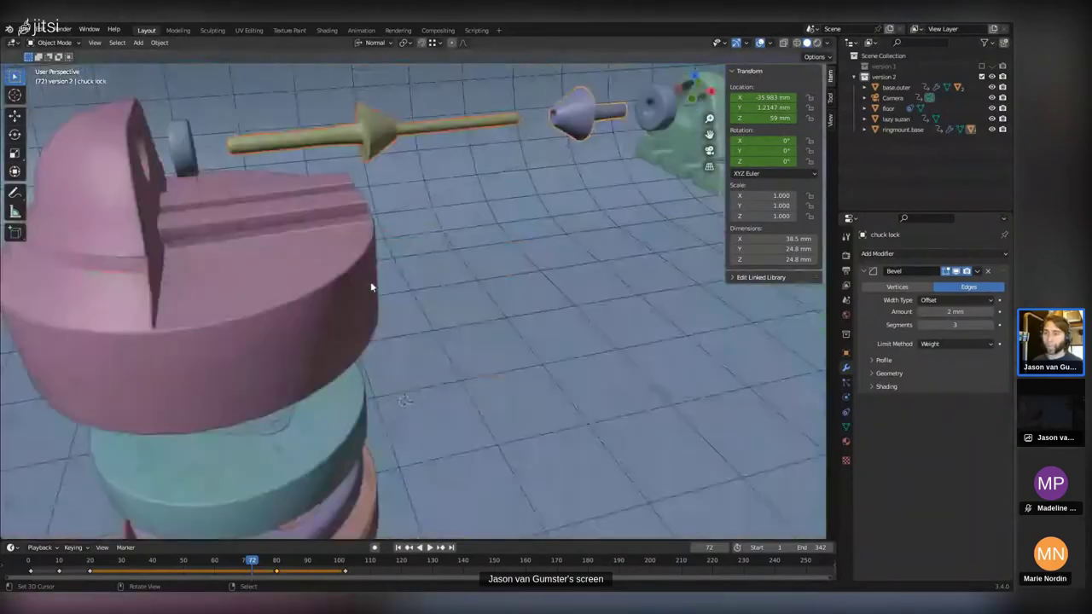
middle_drag(490, 223, 444, 271)
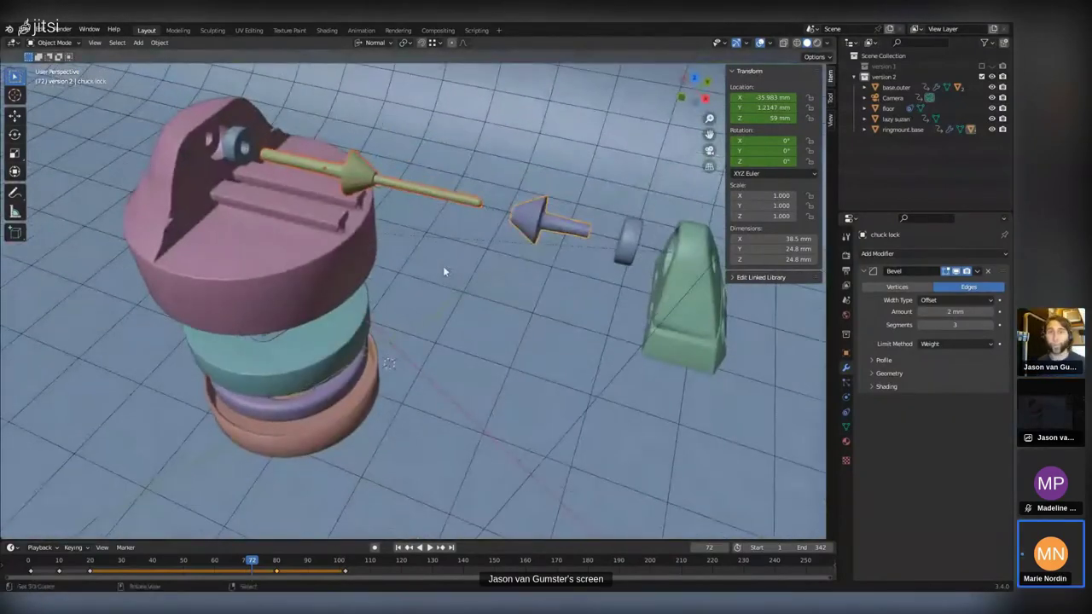